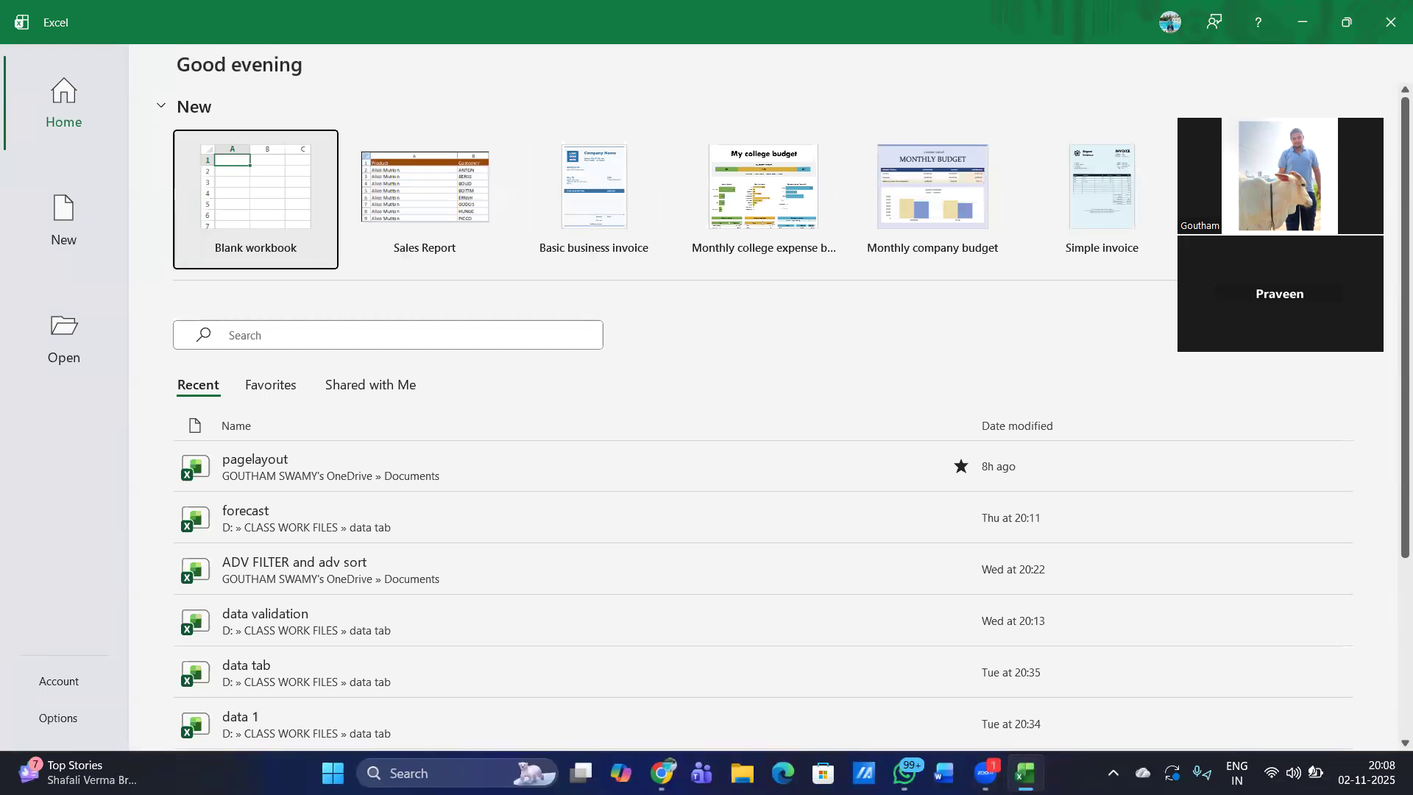
- Create a blank workbook and enlarge the sheet view to about 366%
left_click(214, 189)
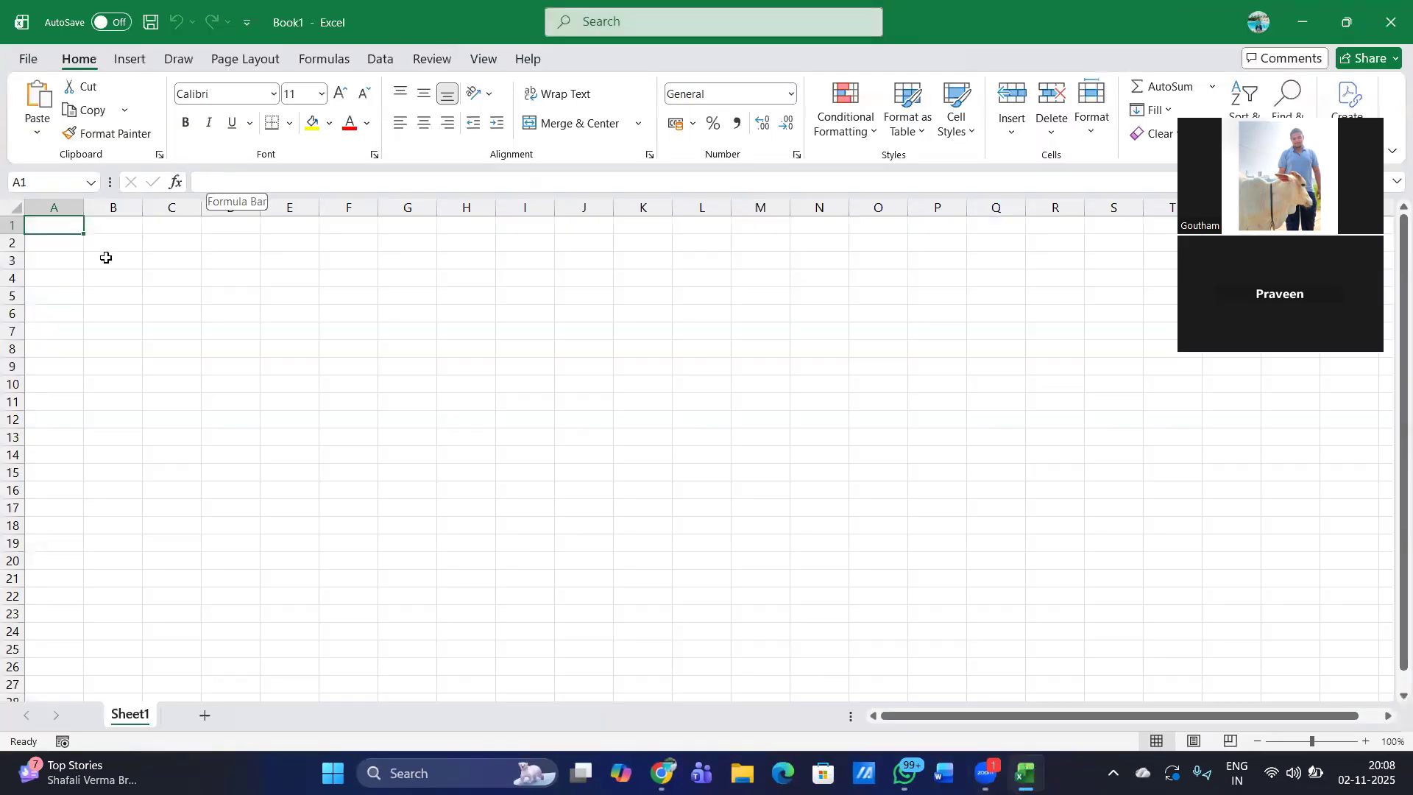
scroll(94, 251, "up", 15, "ctrl")
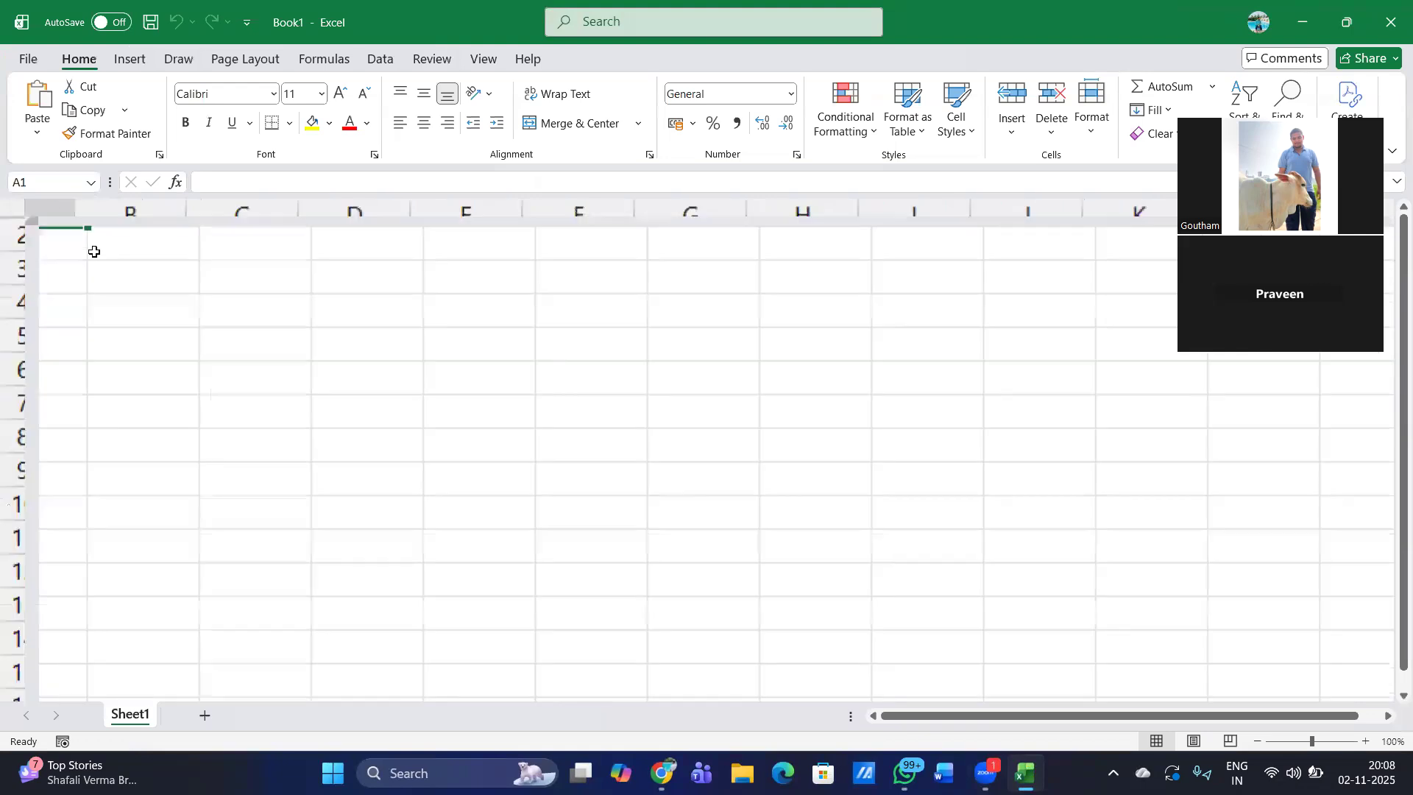
scroll(272, 347, "up", 1)
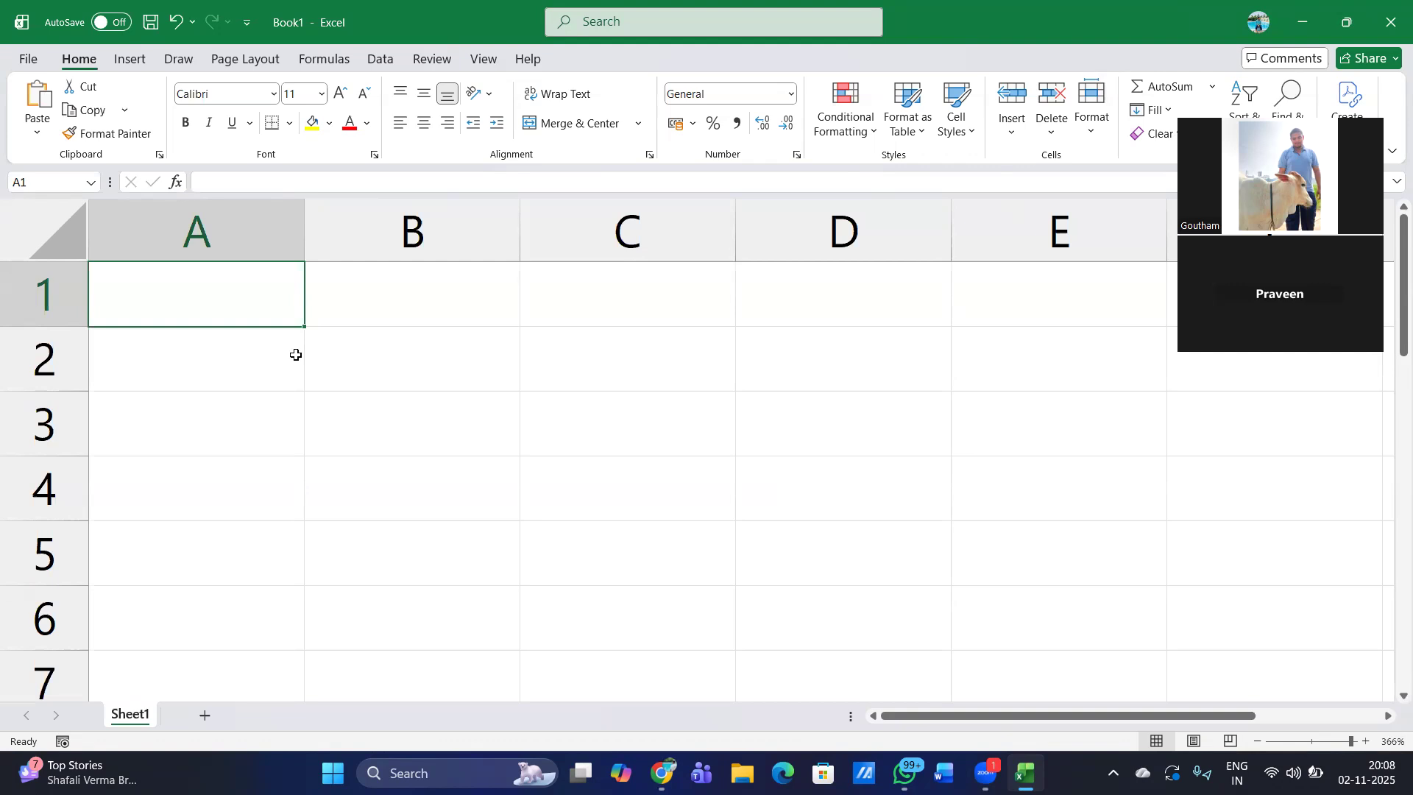
- Try to insert a recommended chart with only the empty cell A1 selected
left_click(127, 60)
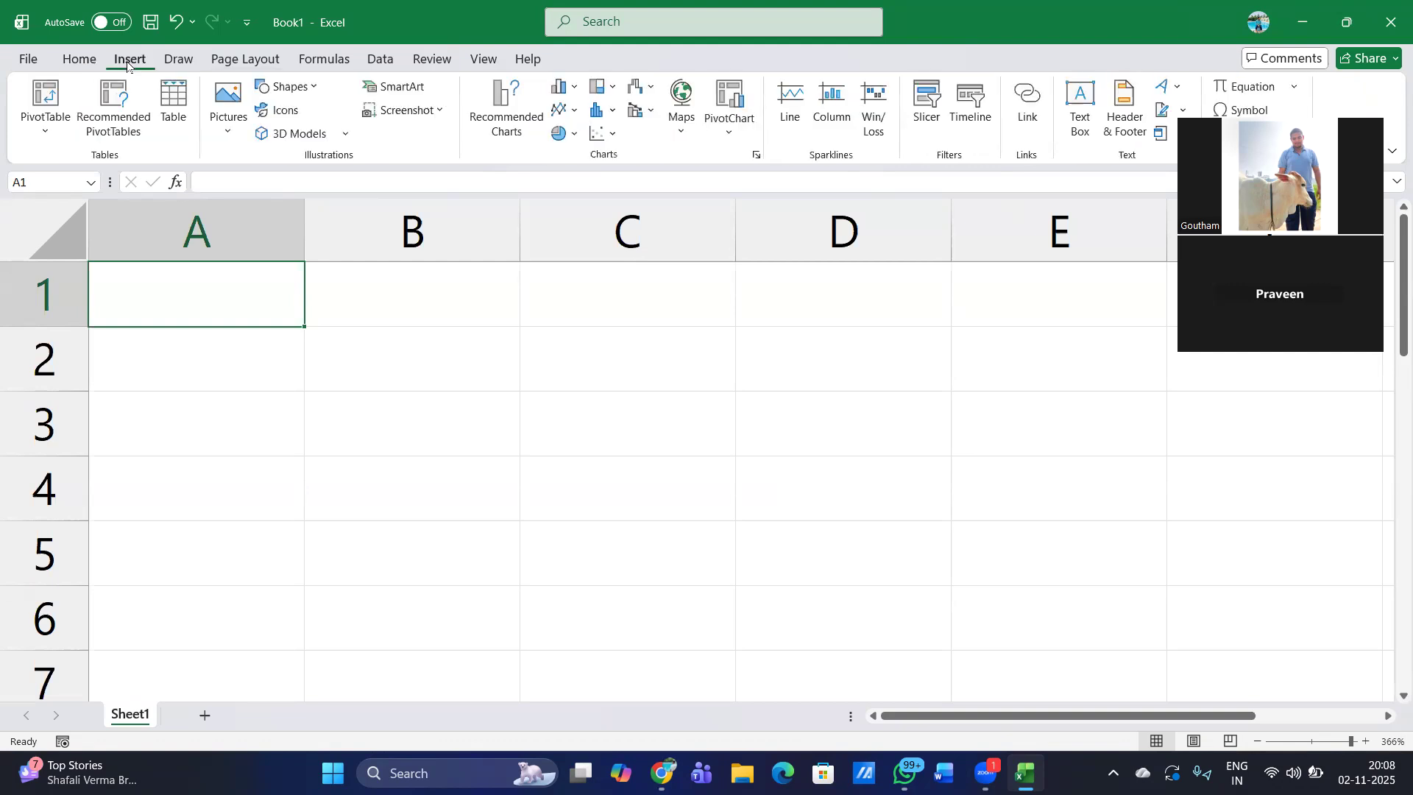
left_click(507, 140)
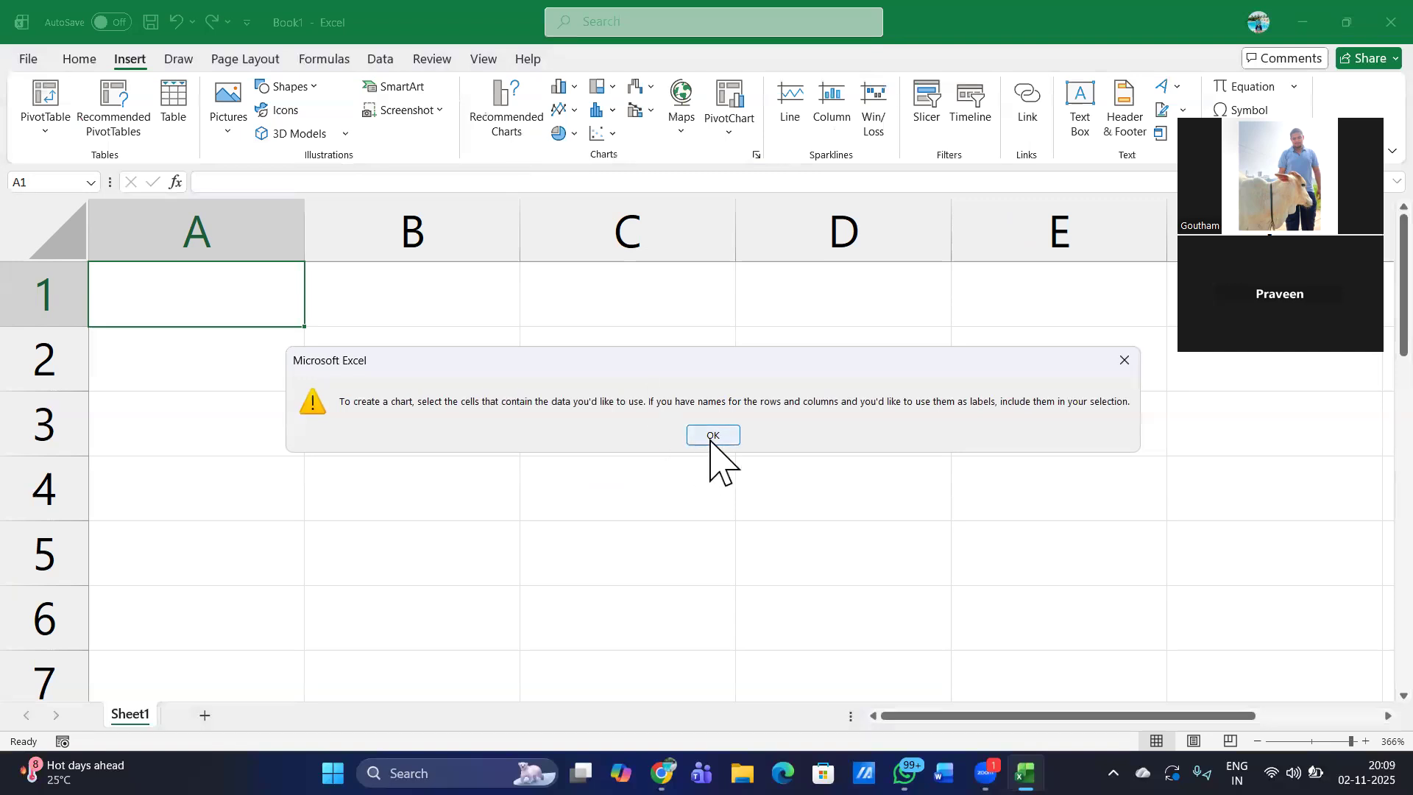
left_click(712, 435)
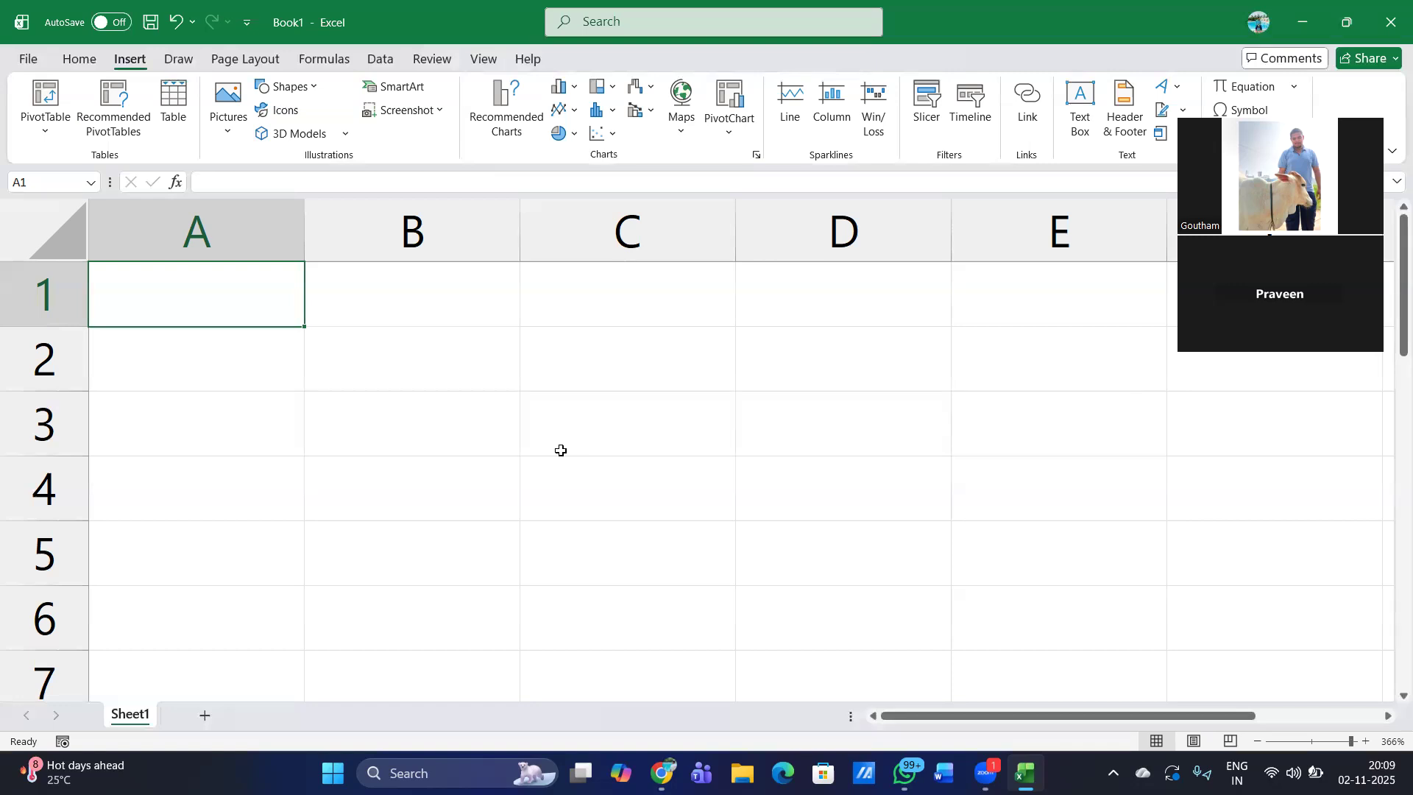
- Enter the column headers name, Telugu, Hindi and English in cells B2 to E2
key("Down")
key("Right")
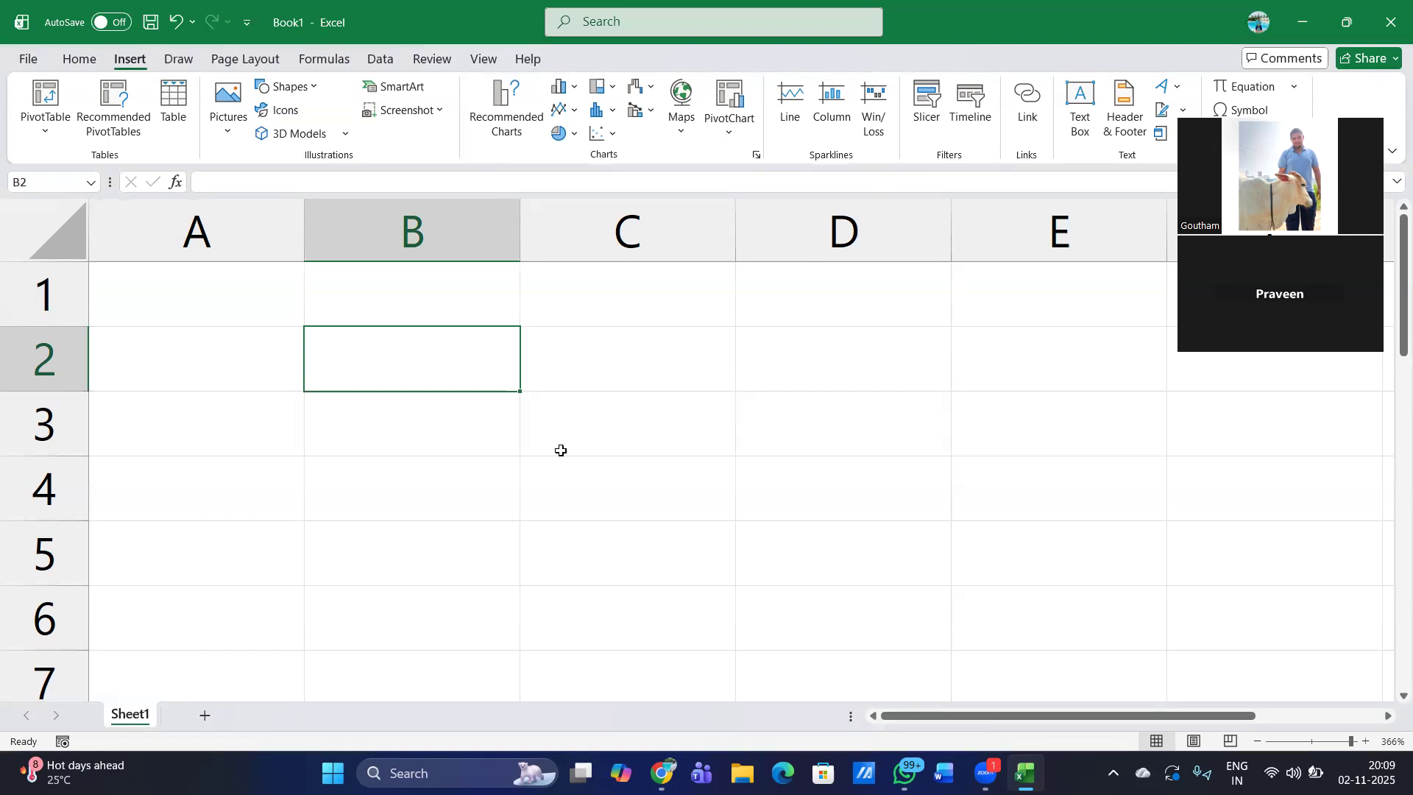
type("name")
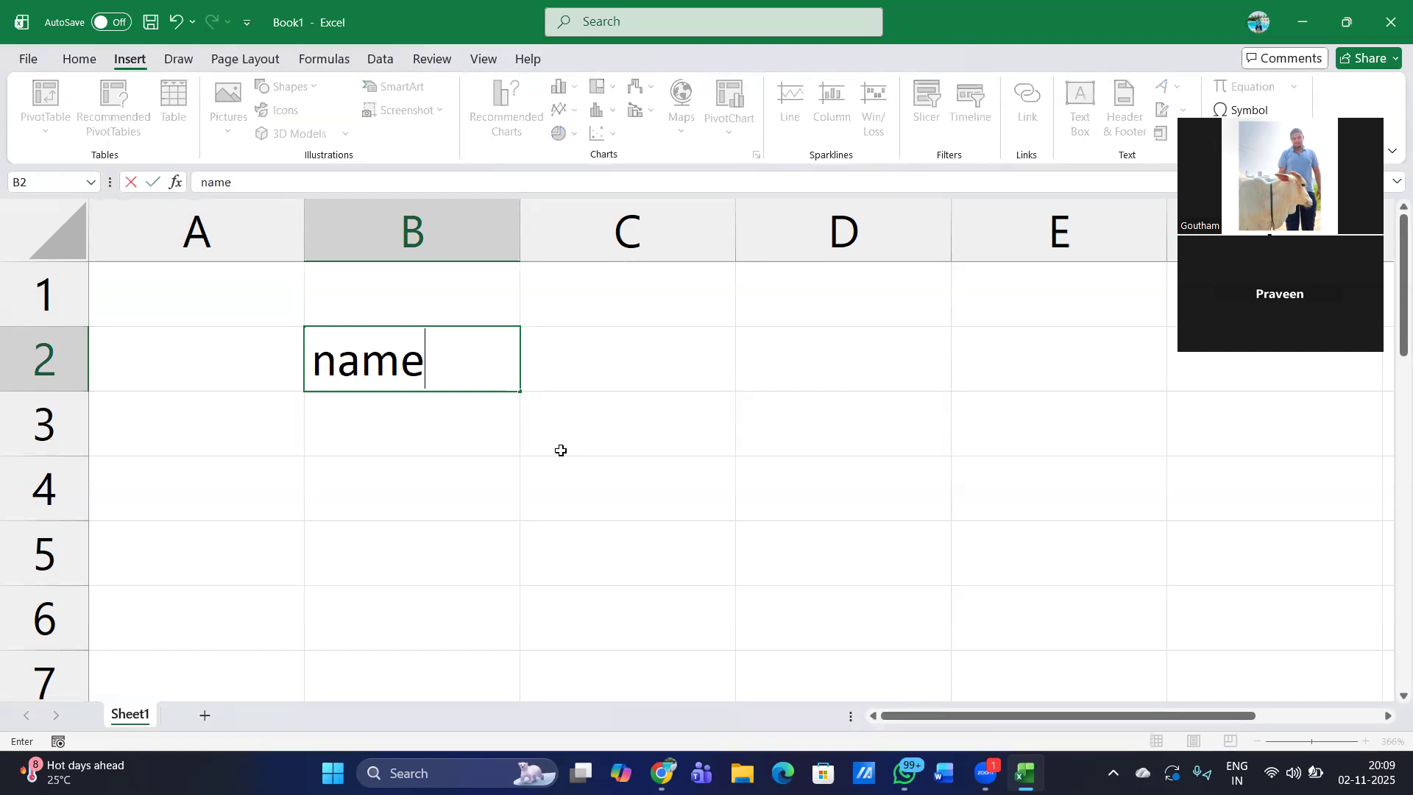
key("Tab")
type("Telugu")
key("Tab")
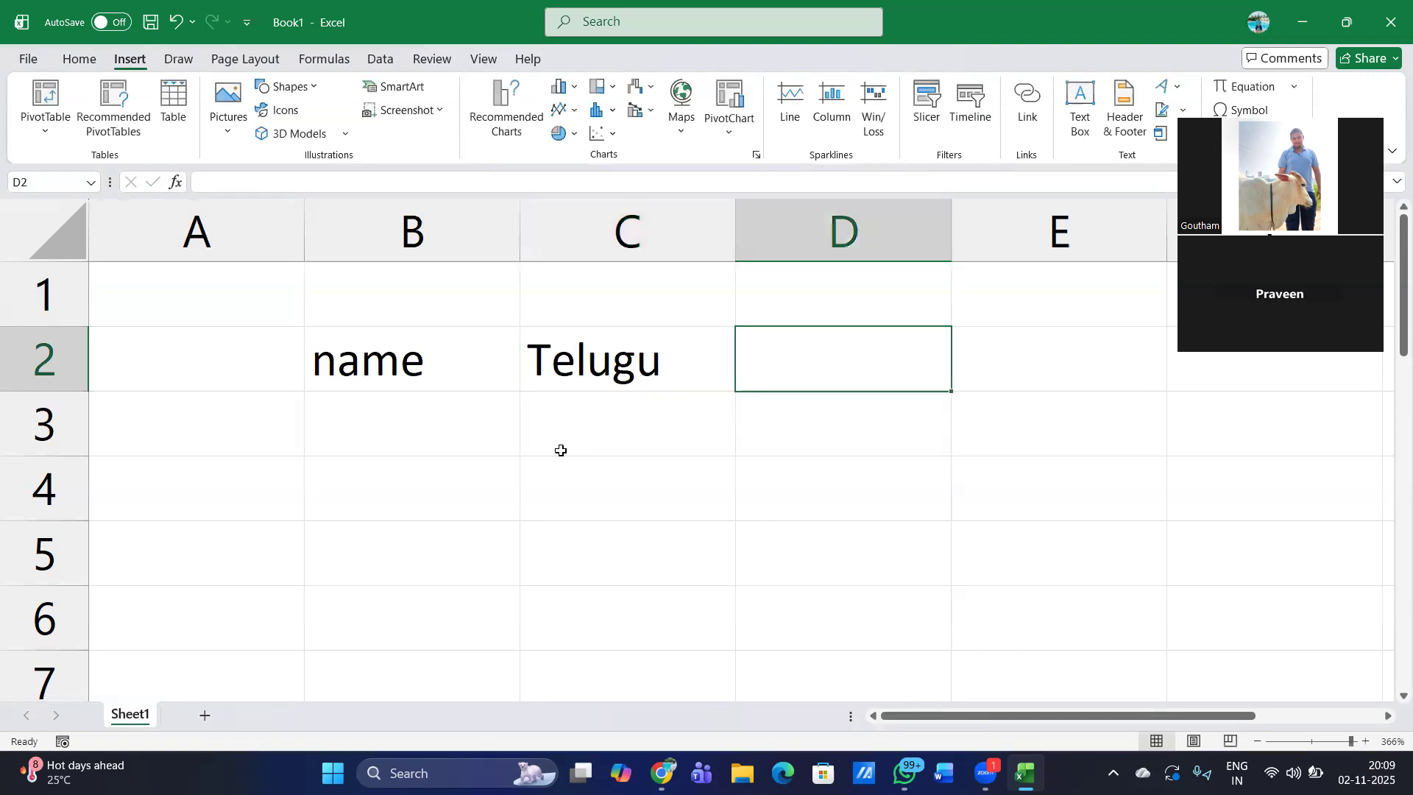
type("Hindi")
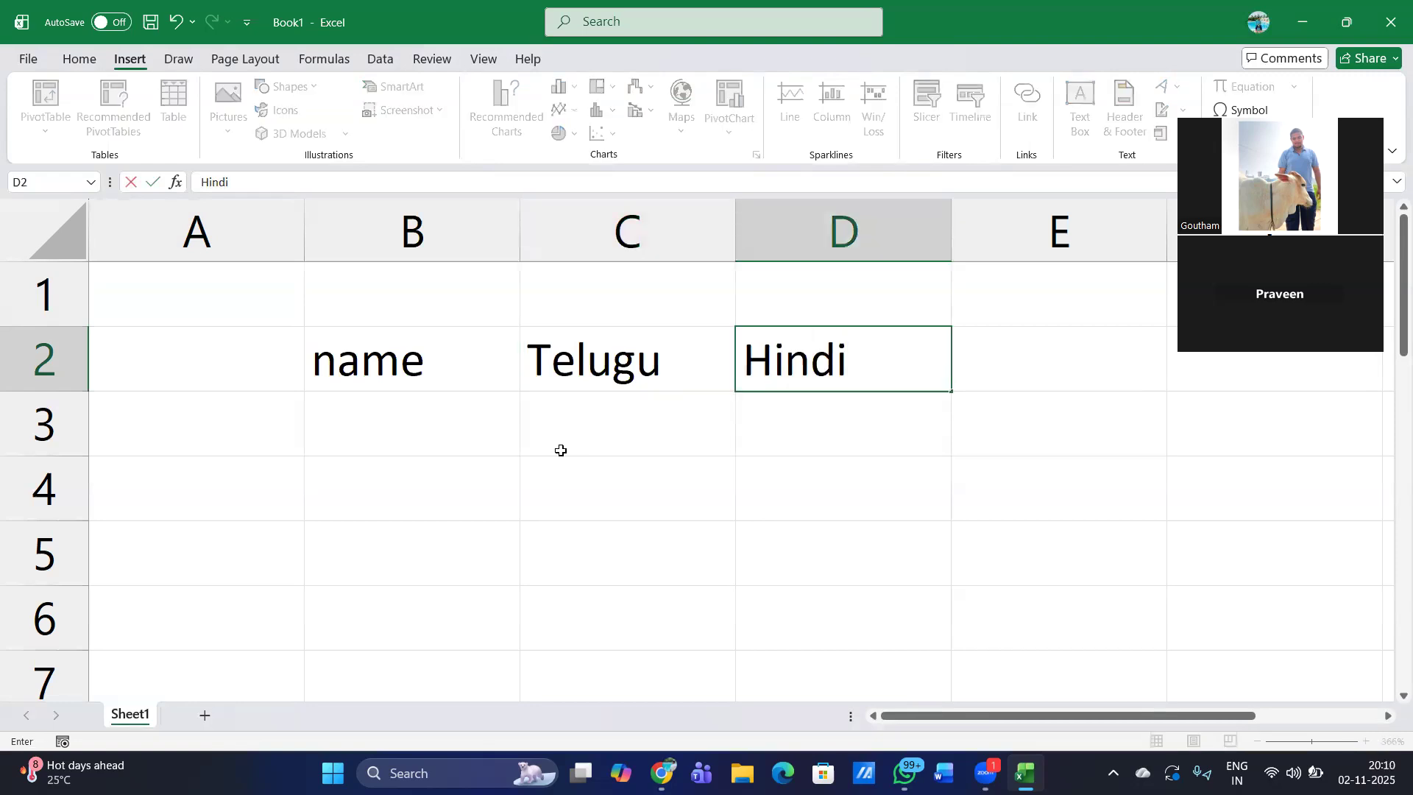
key("Tab")
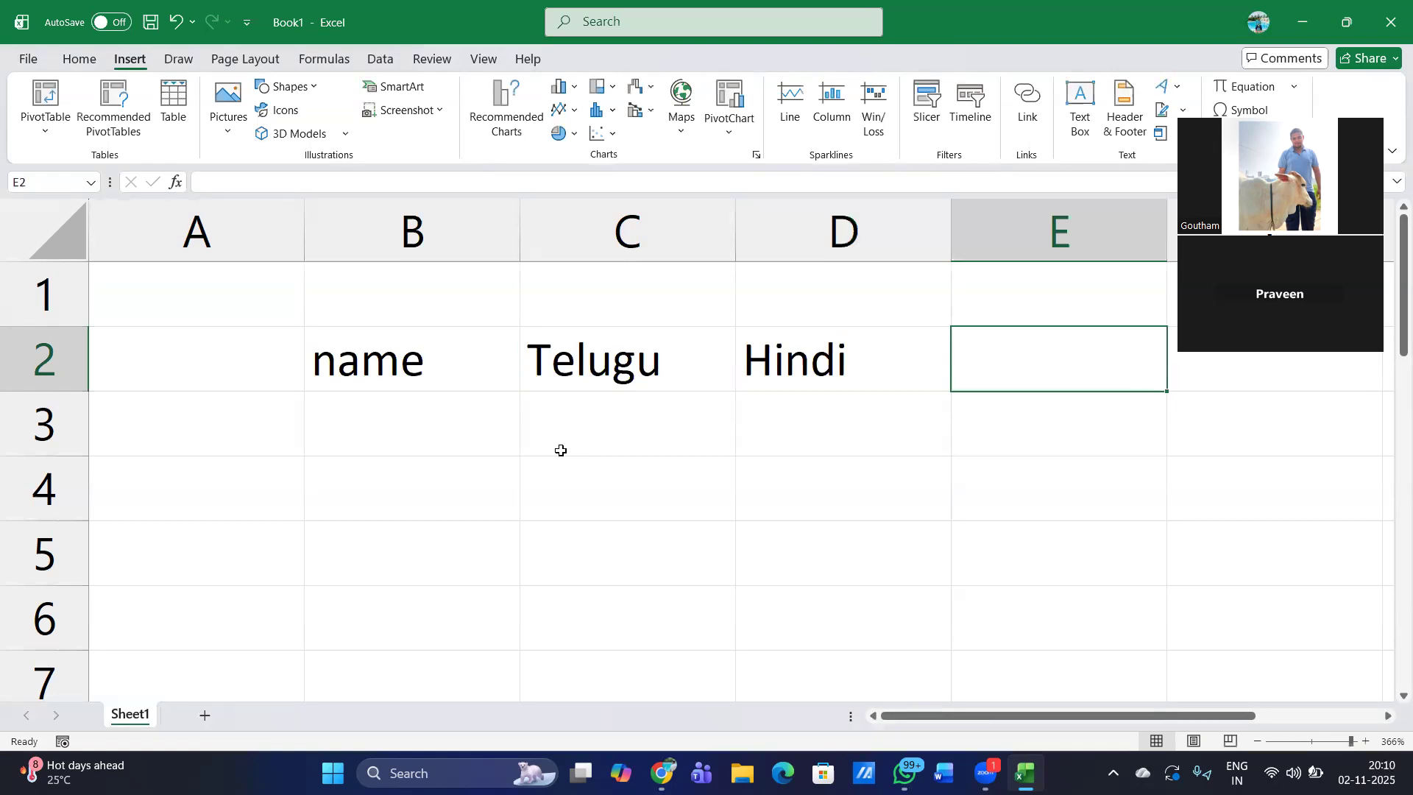
type("Engl")
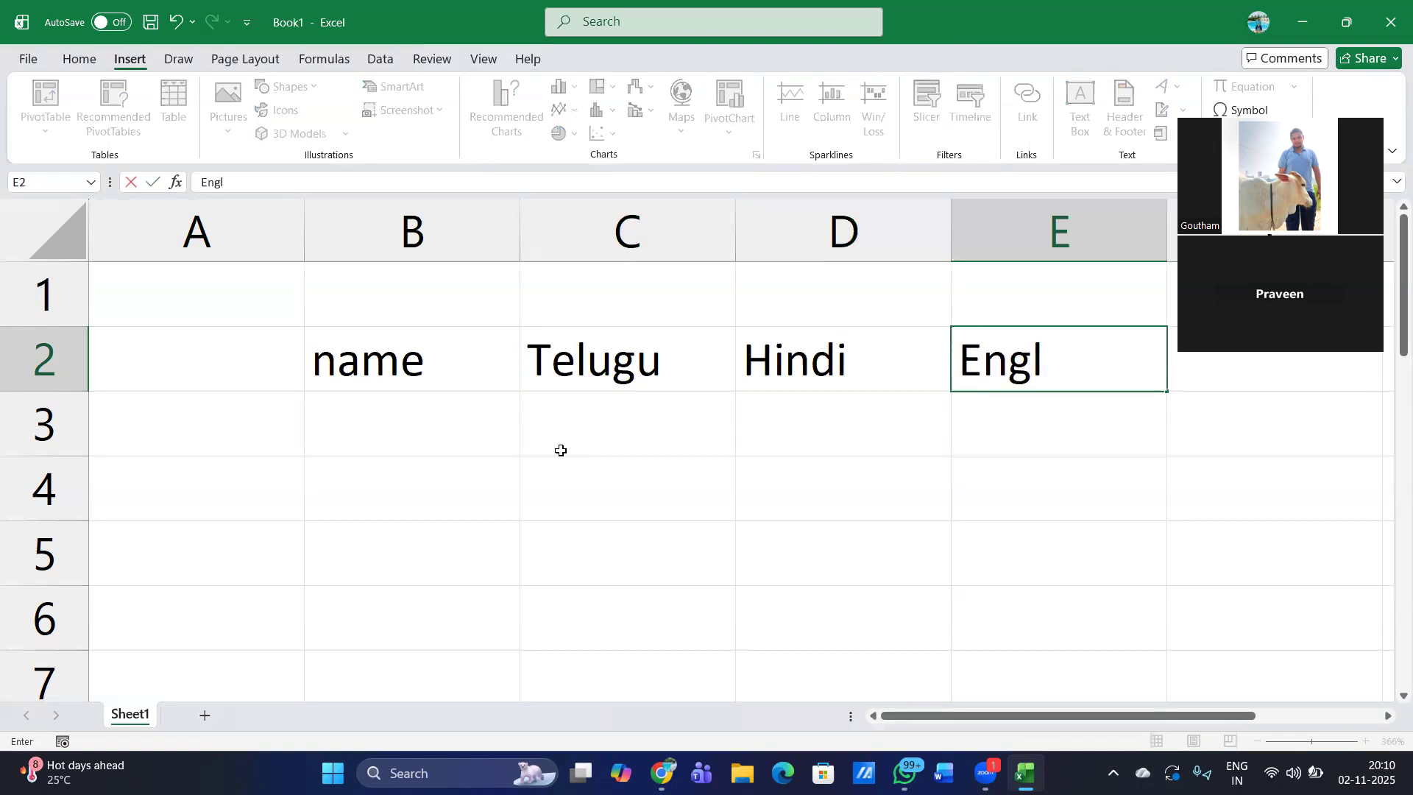
type("ish")
key("Return")
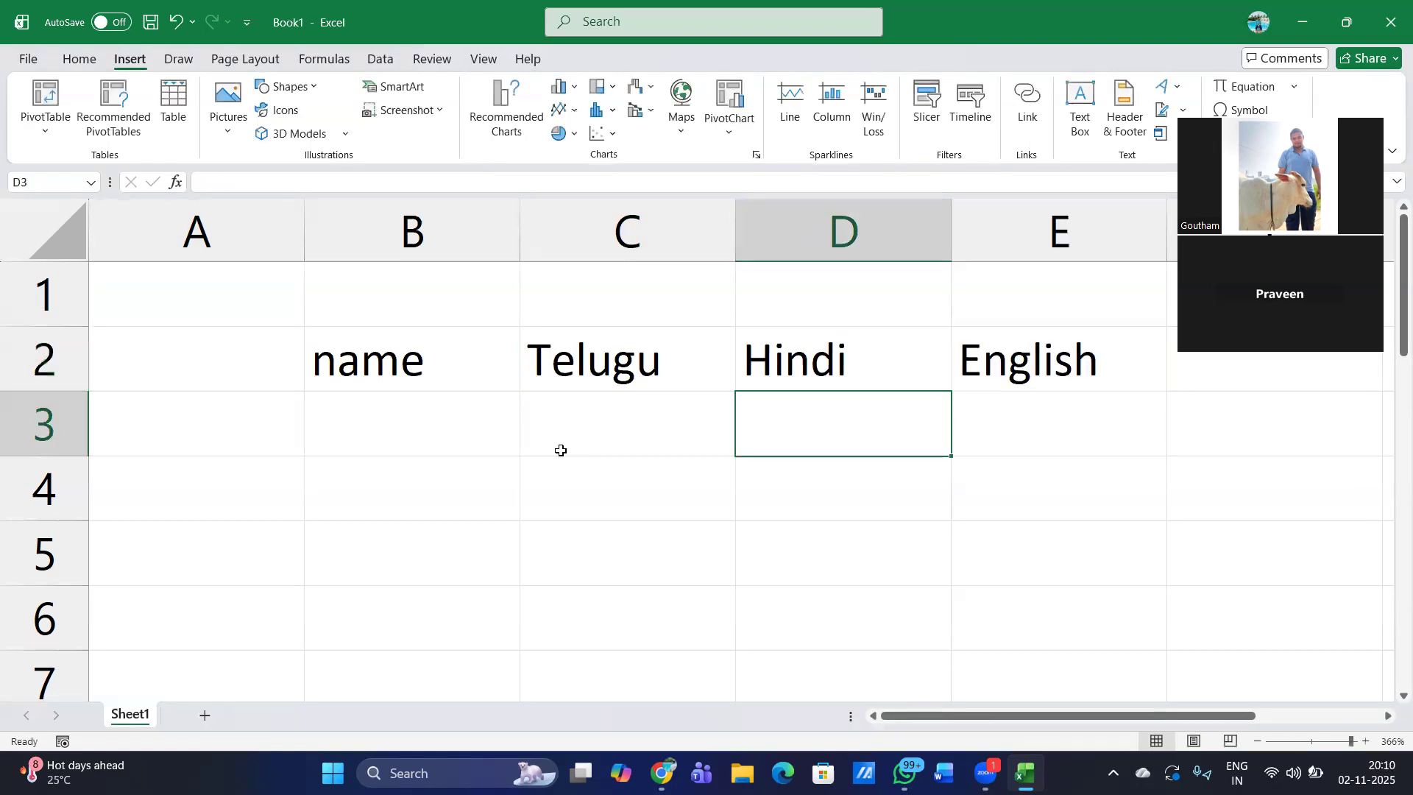
- Fill cells B3 to B5 of the name column with the three students' first names
key("Left")
key("Left")
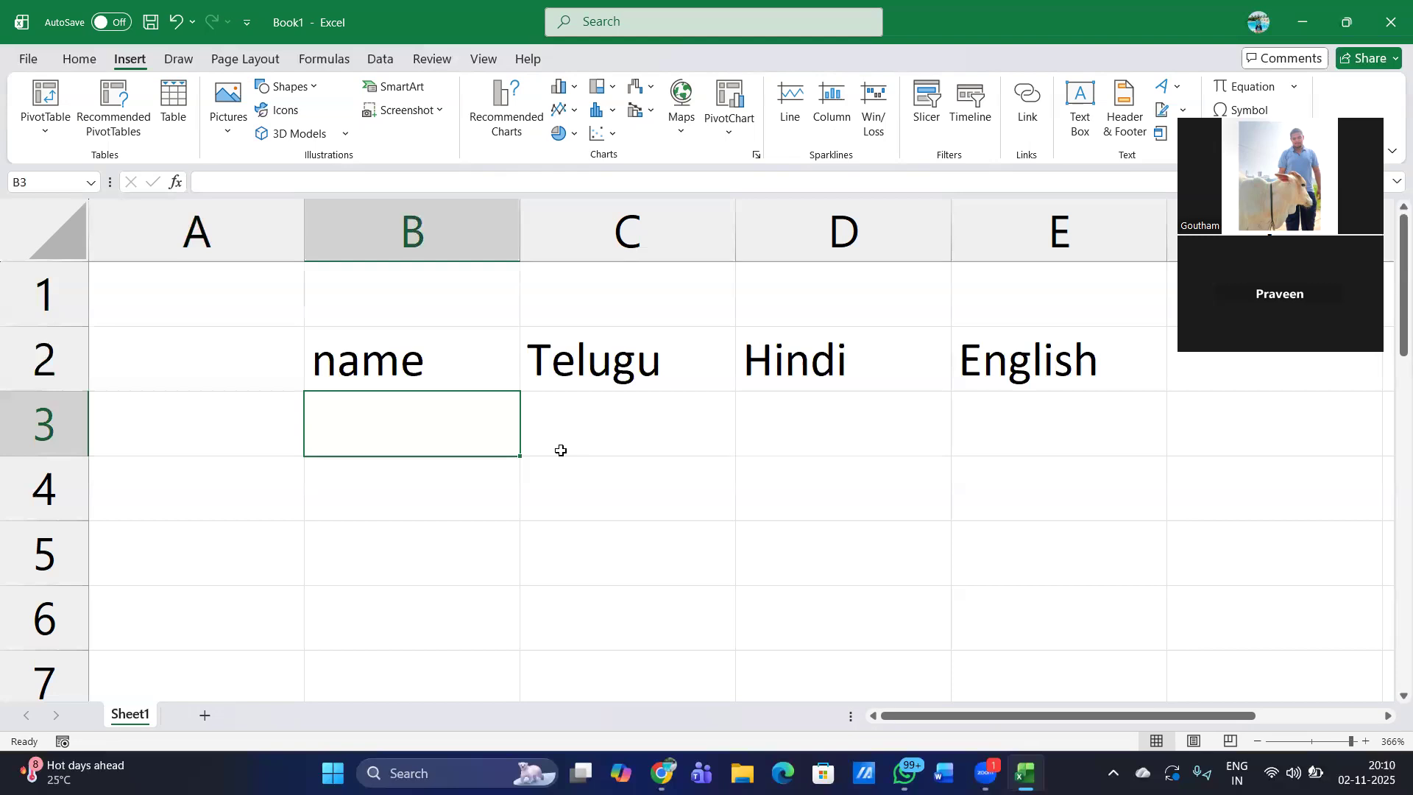
type("Sai")
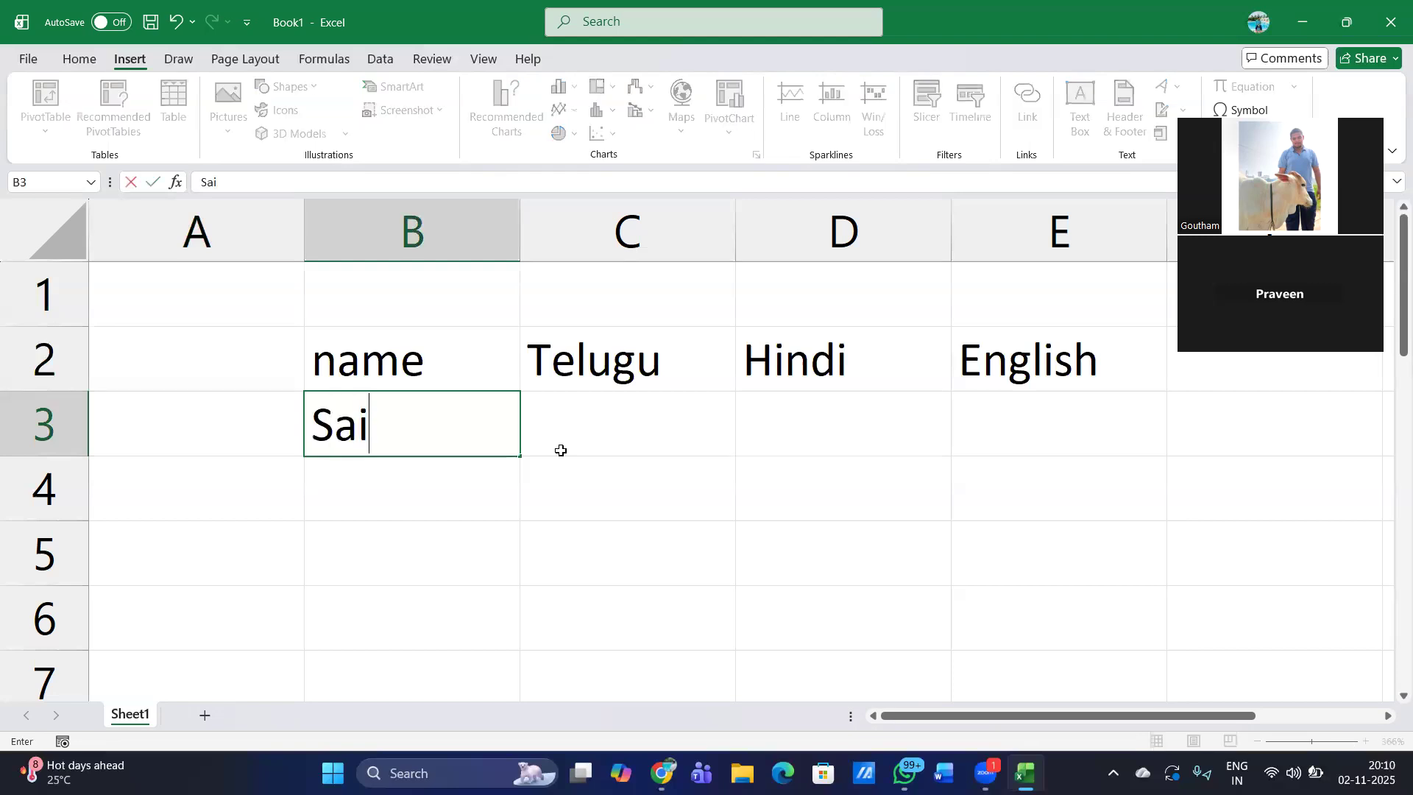
key("Return")
type("Ramesh")
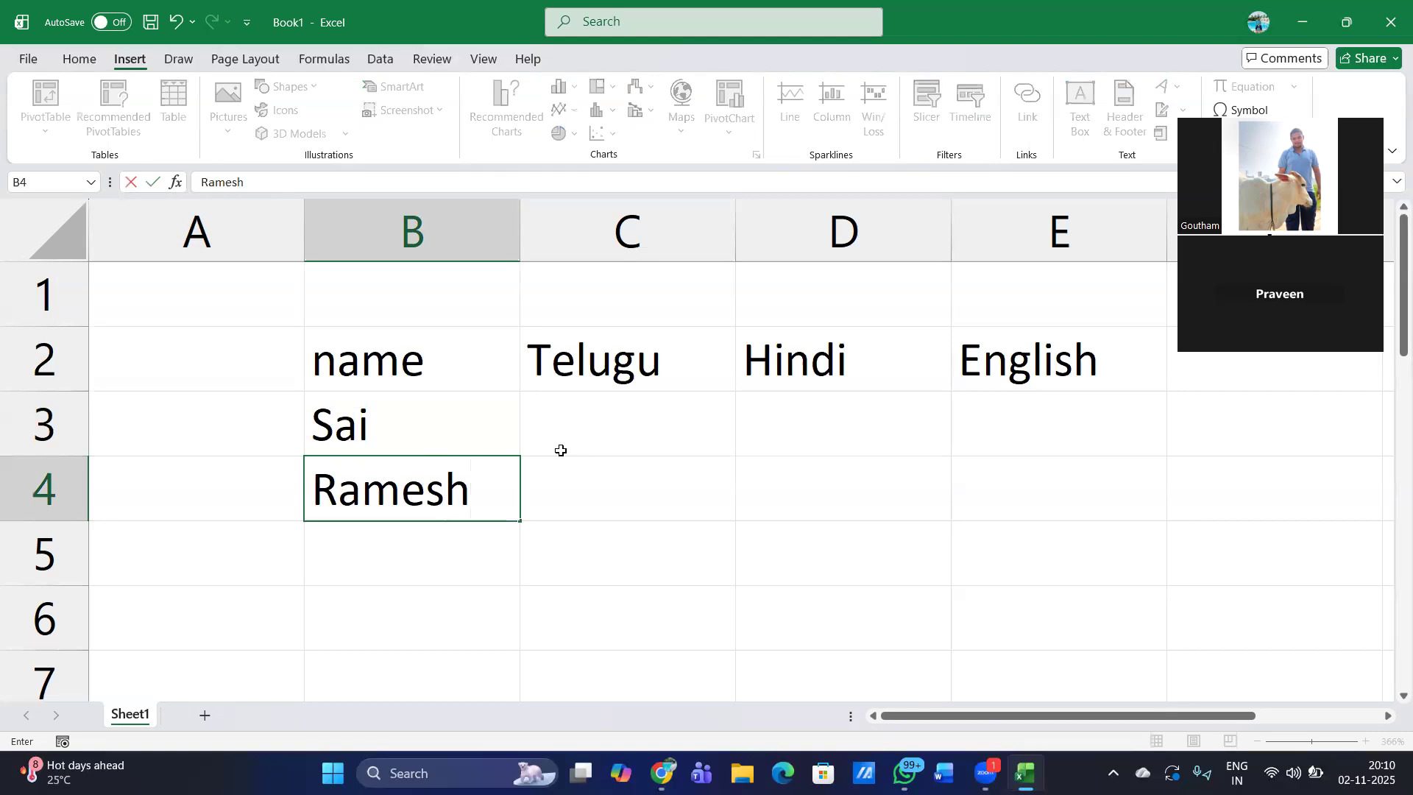
key("Return")
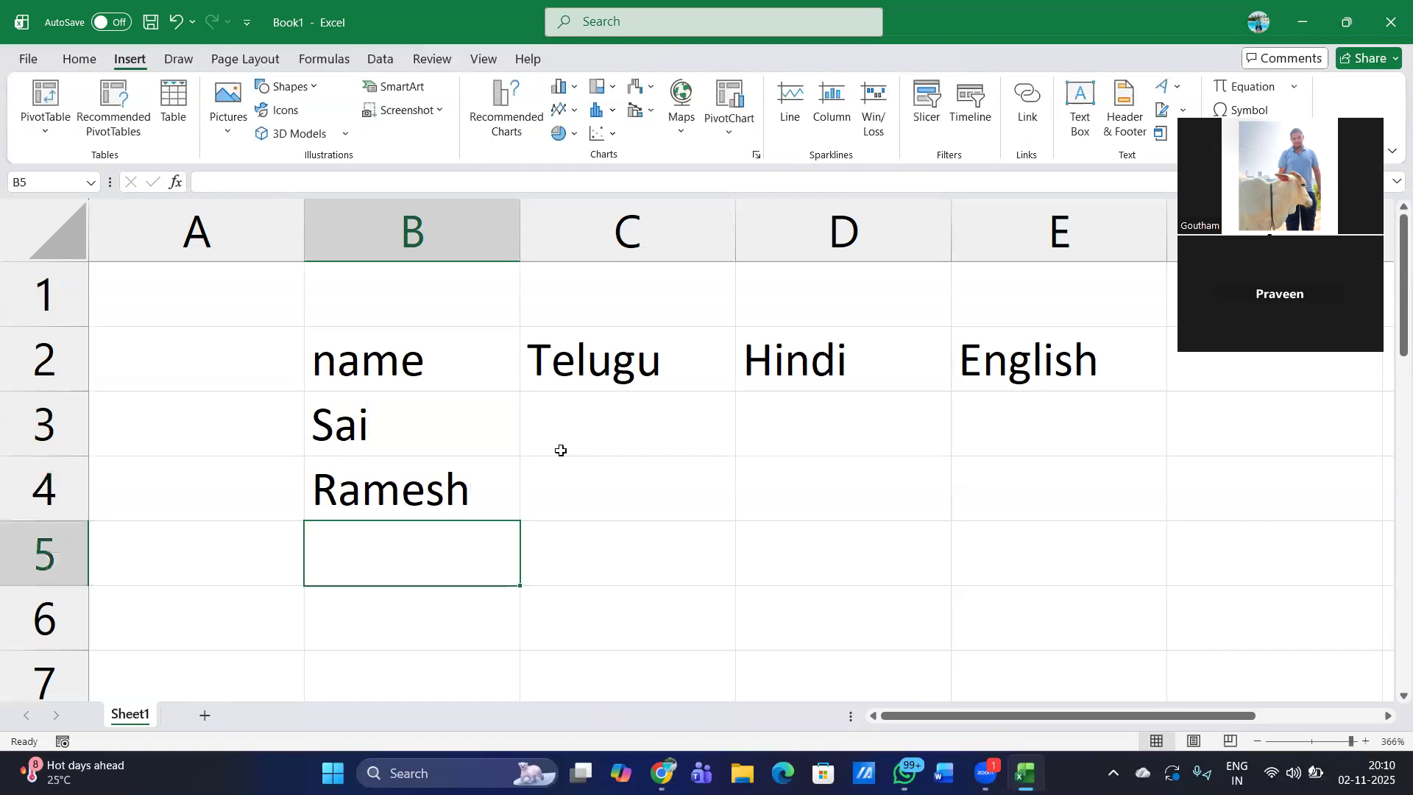
type("Nani")
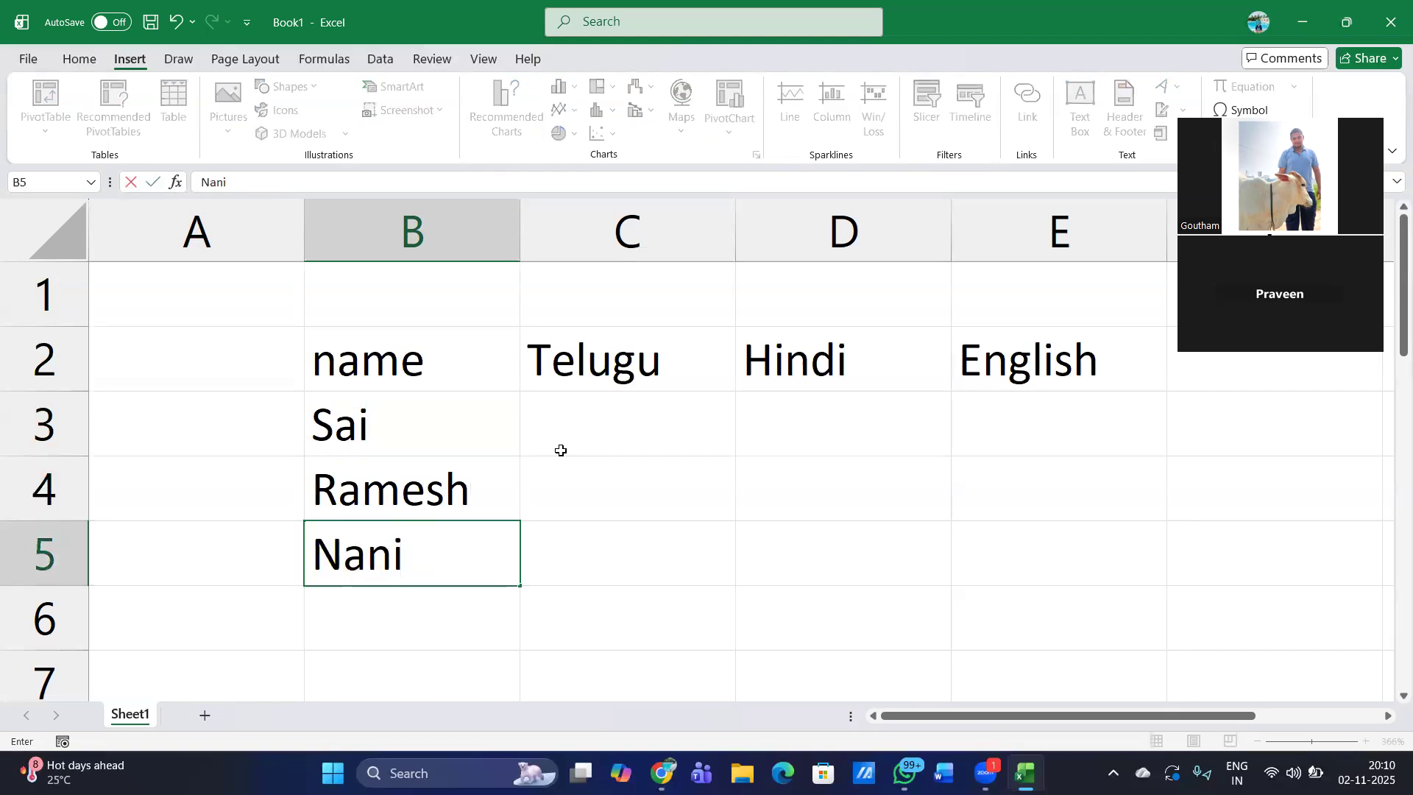
key("Up")
- Enter the first student's marks in row 3: Telugu 12, Hindi 19 and English 18
left_click(561, 450)
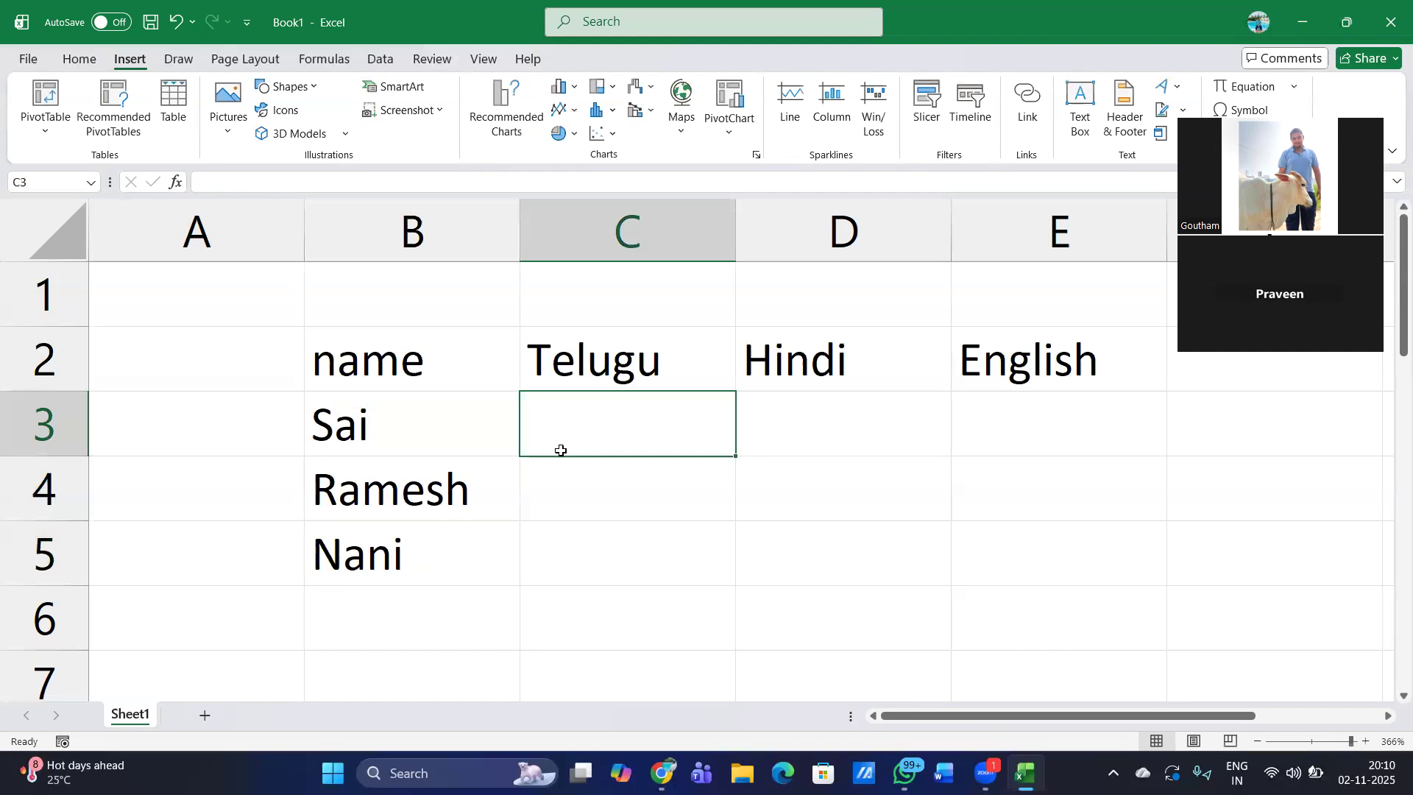
key("XF86MonBrightnessUp")
type("12")
key("Tab")
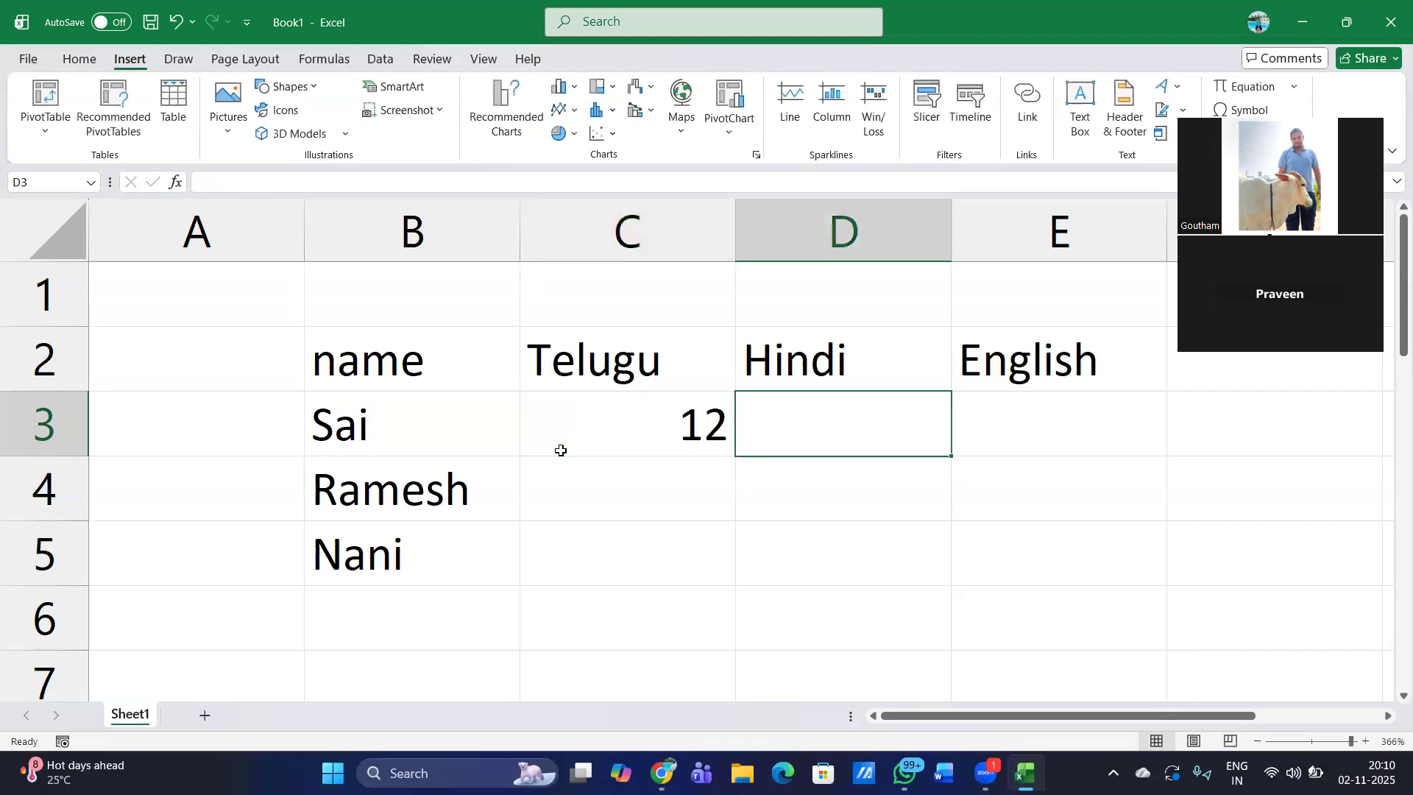
type("19")
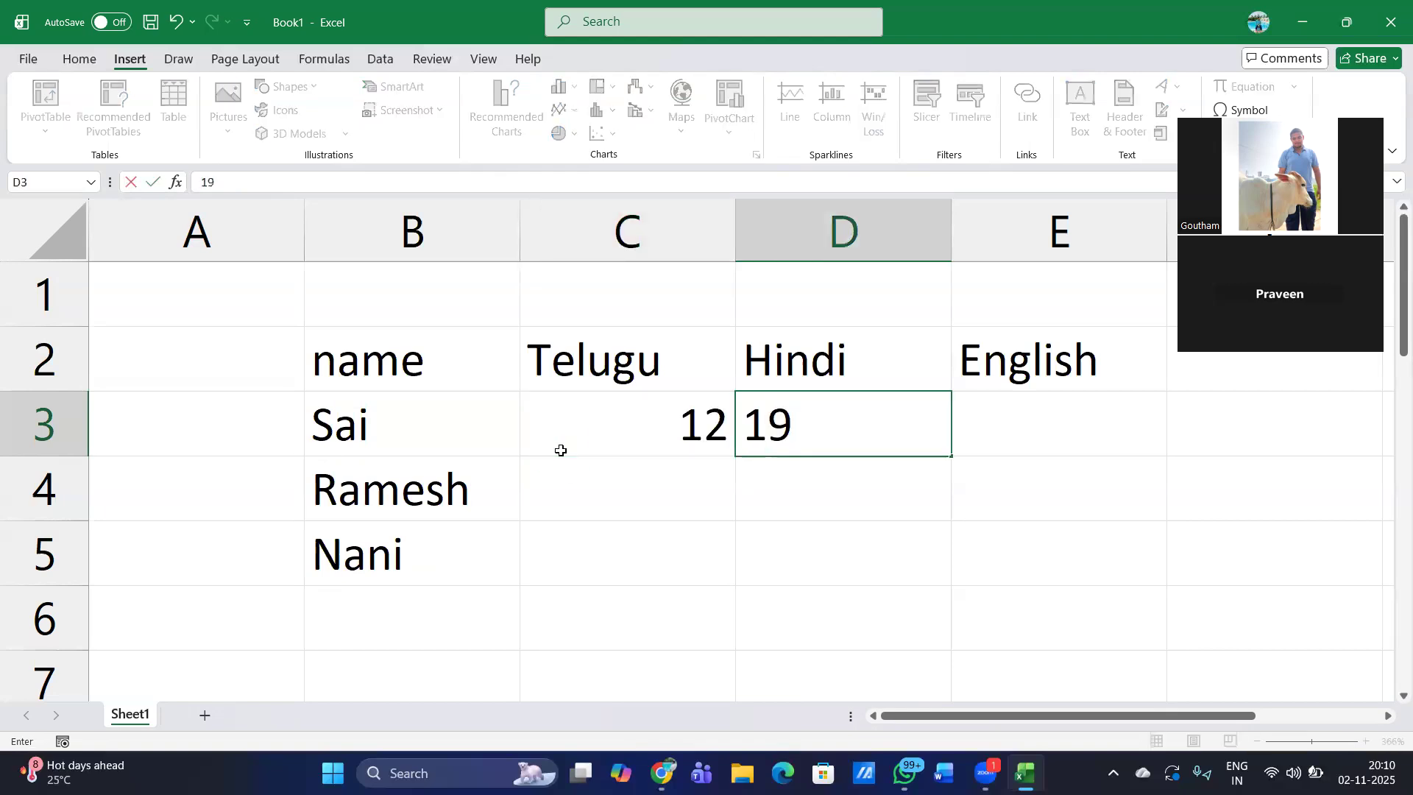
key("Tab")
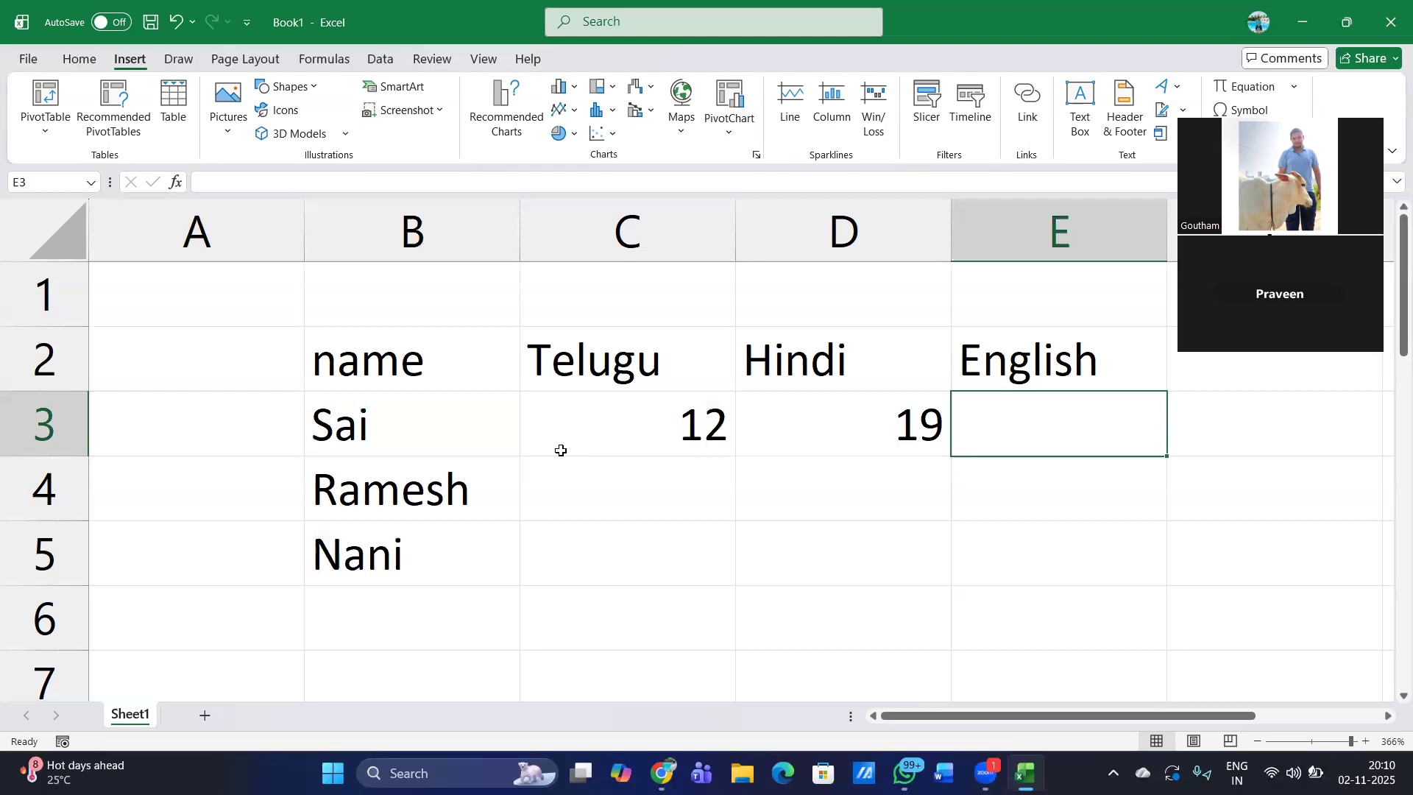
type("18")
key("Return")
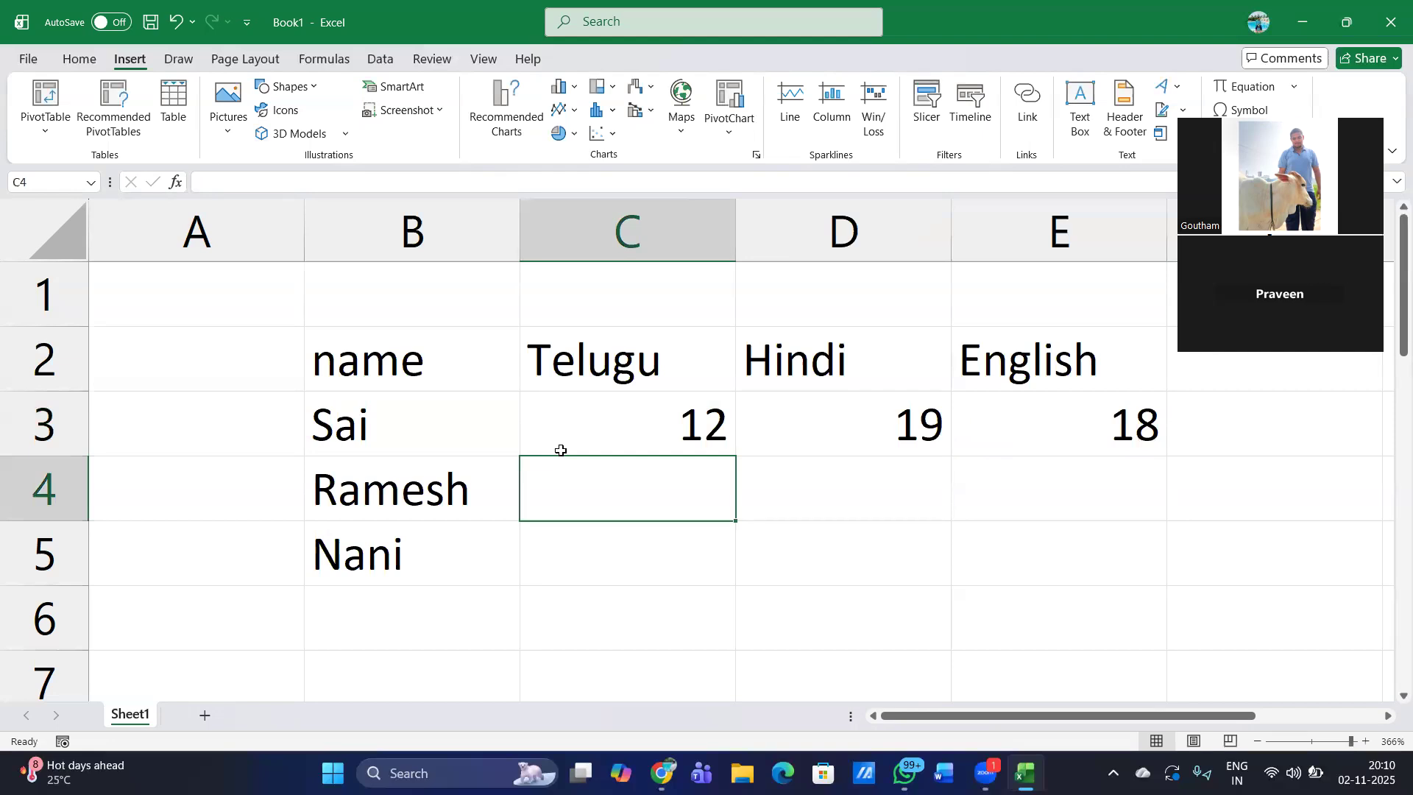
- Enter the second student's marks in row 4: Telugu 16, Hindi 18 and English 9
type("16")
key("Tab")
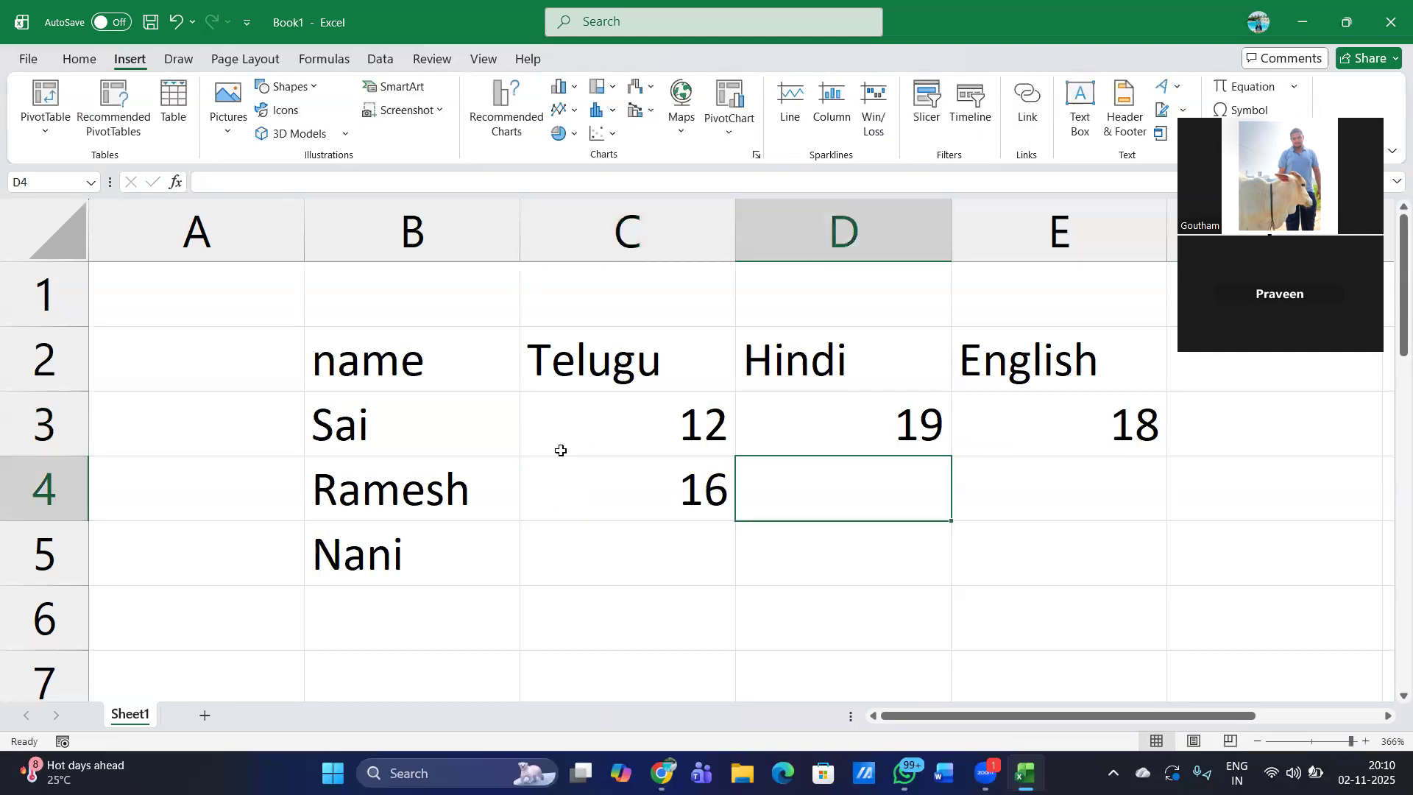
type("8")
key("BackSpace")
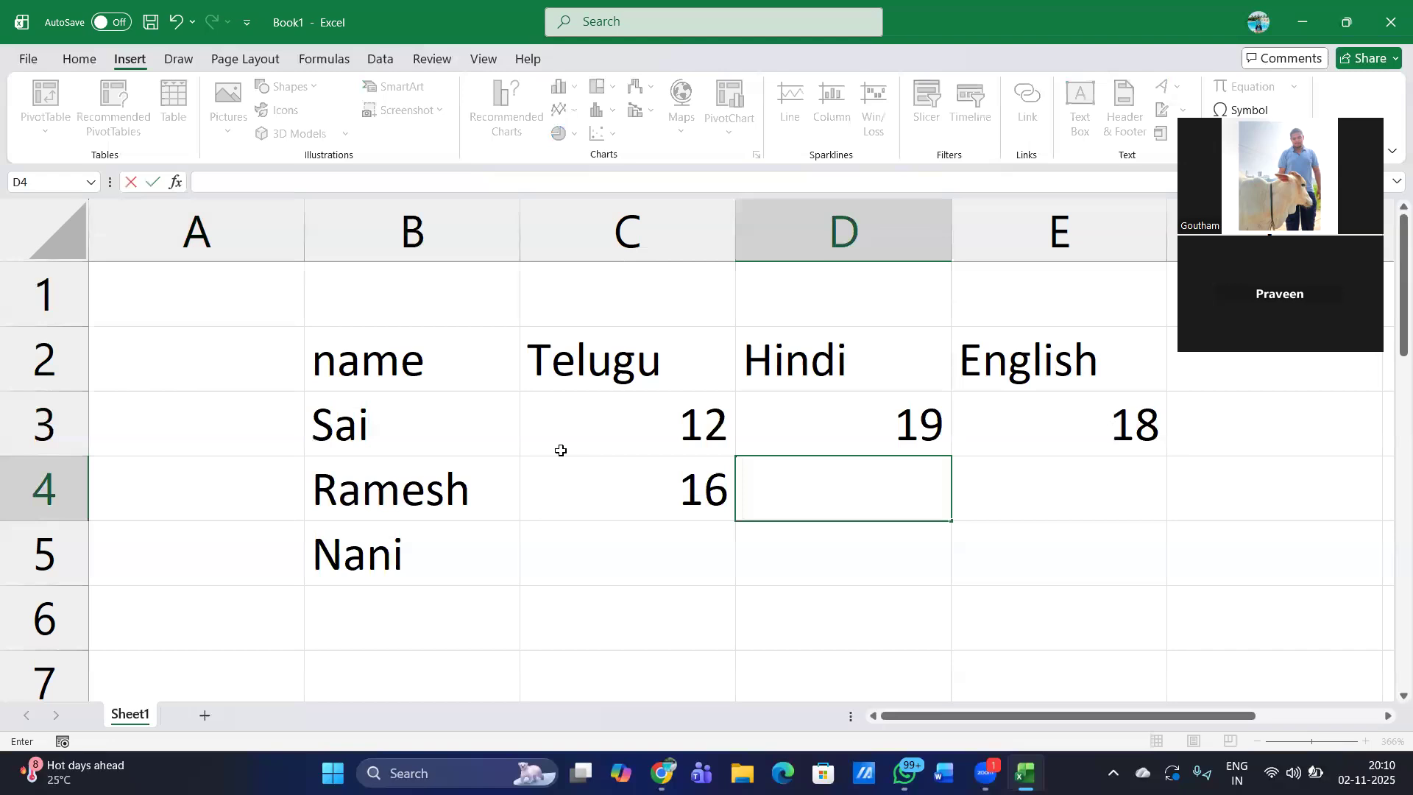
type("18")
type("9")
key("BackSpace")
key("Tab")
type("9")
key("Return")
- Enter the third student's marks in row 5: Telugu 17, Hindi 8 and English 11
key("Left")
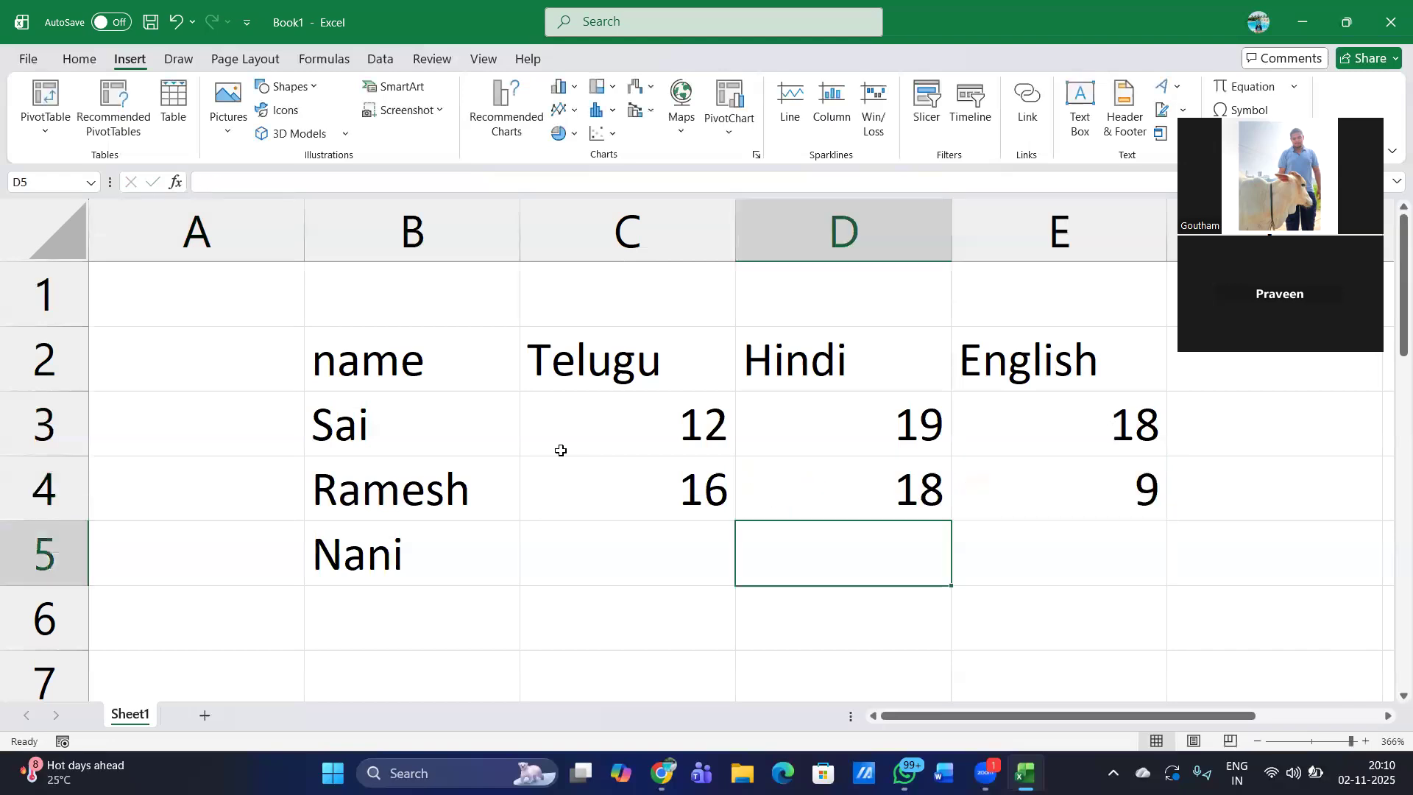
key("Left")
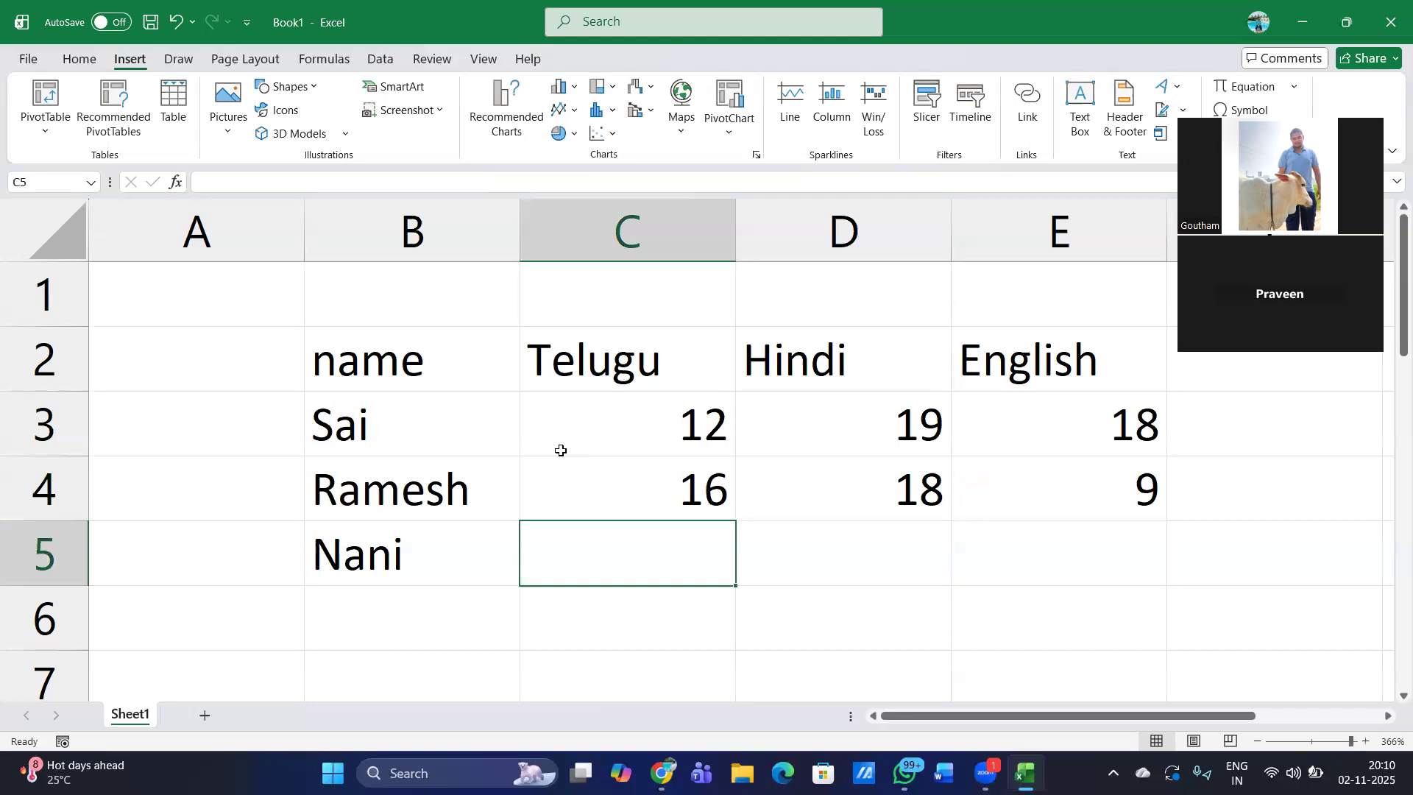
type("17")
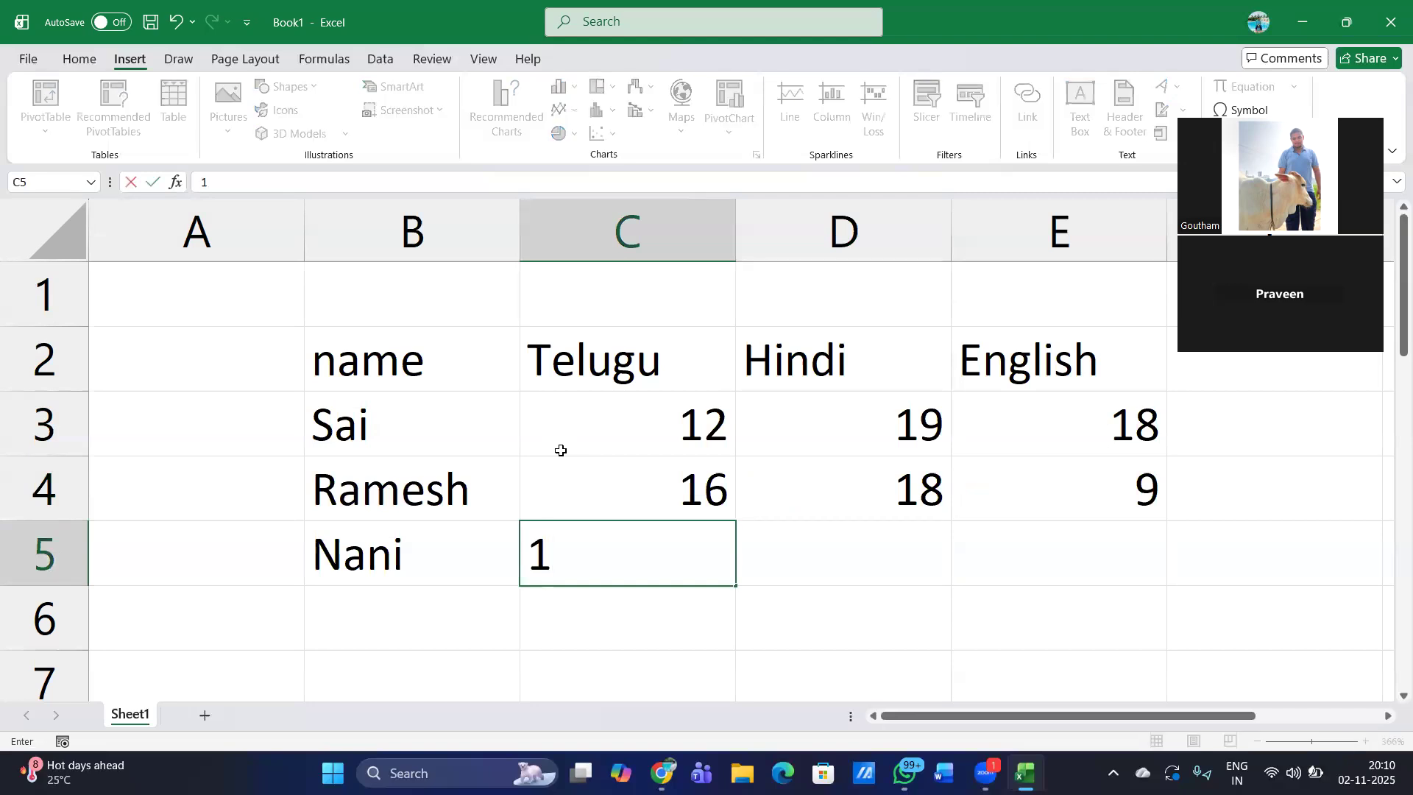
key("Tab")
type("08")
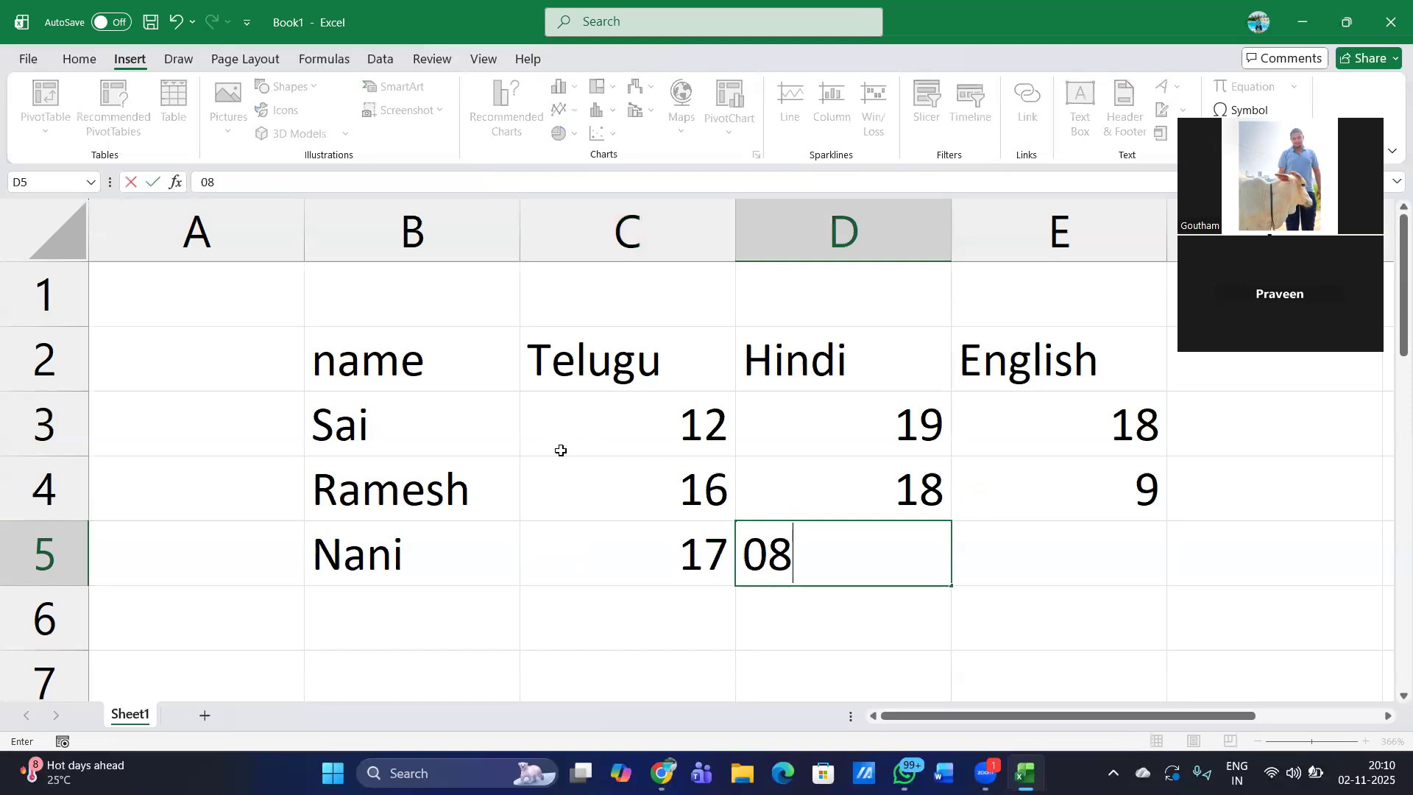
key("Tab")
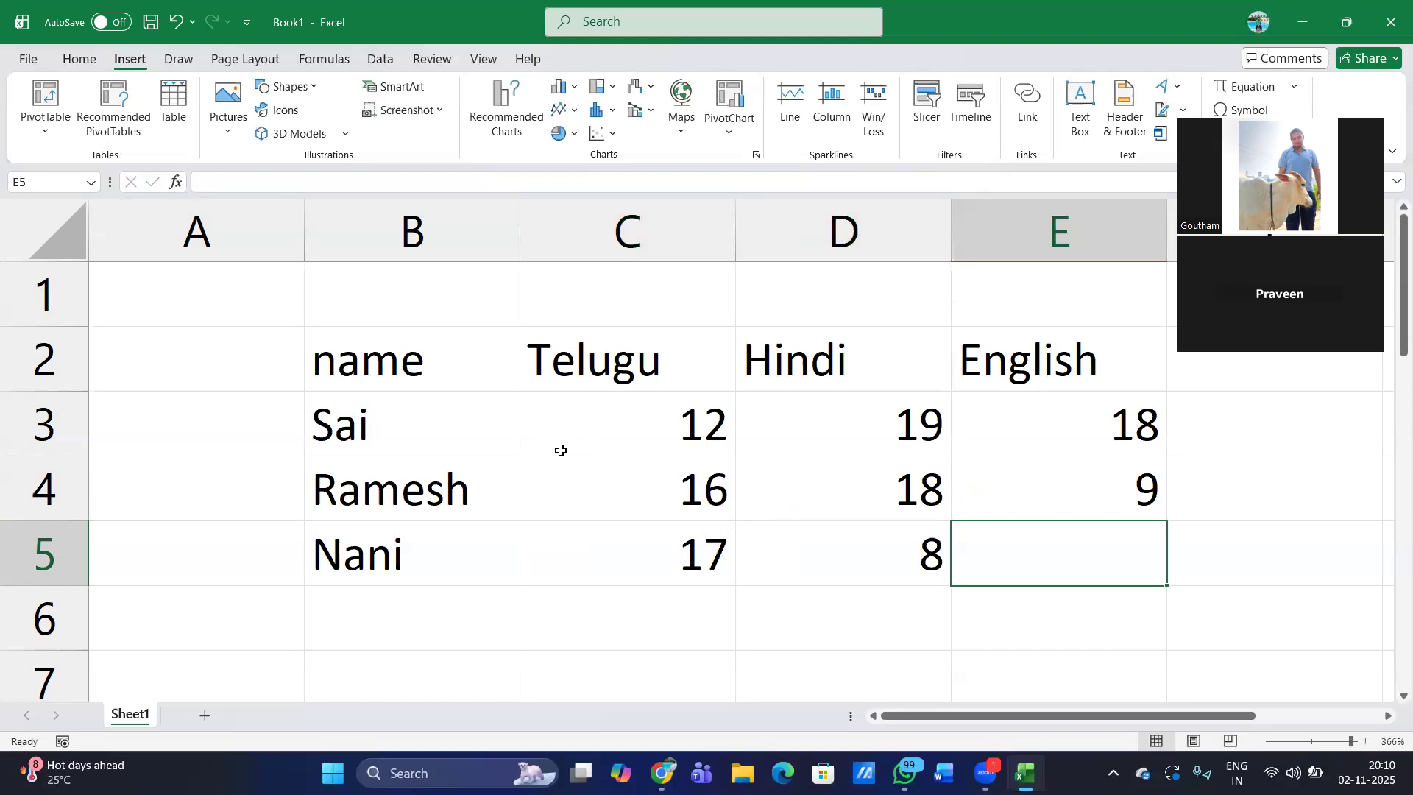
type("20")
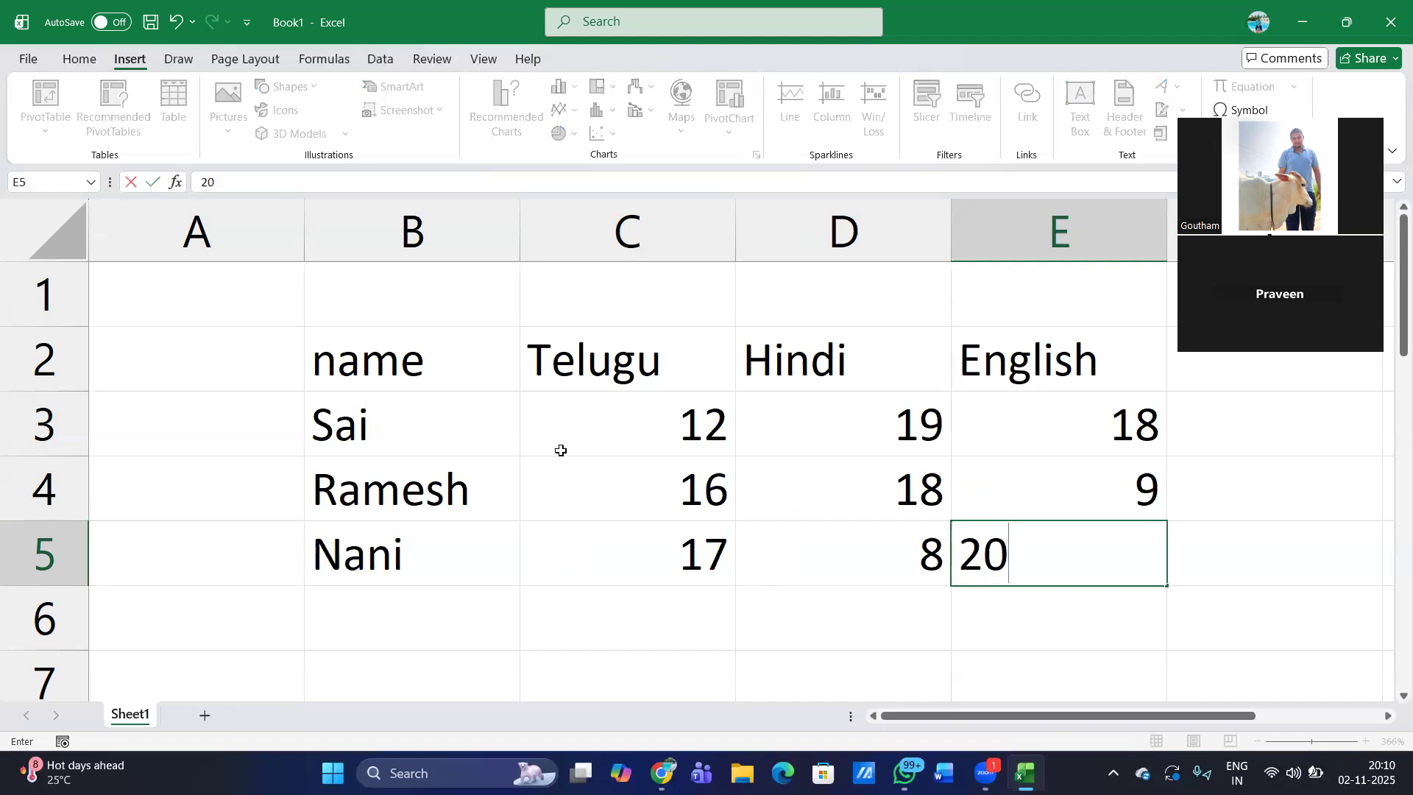
key("BackSpace")
key("BackSpace")
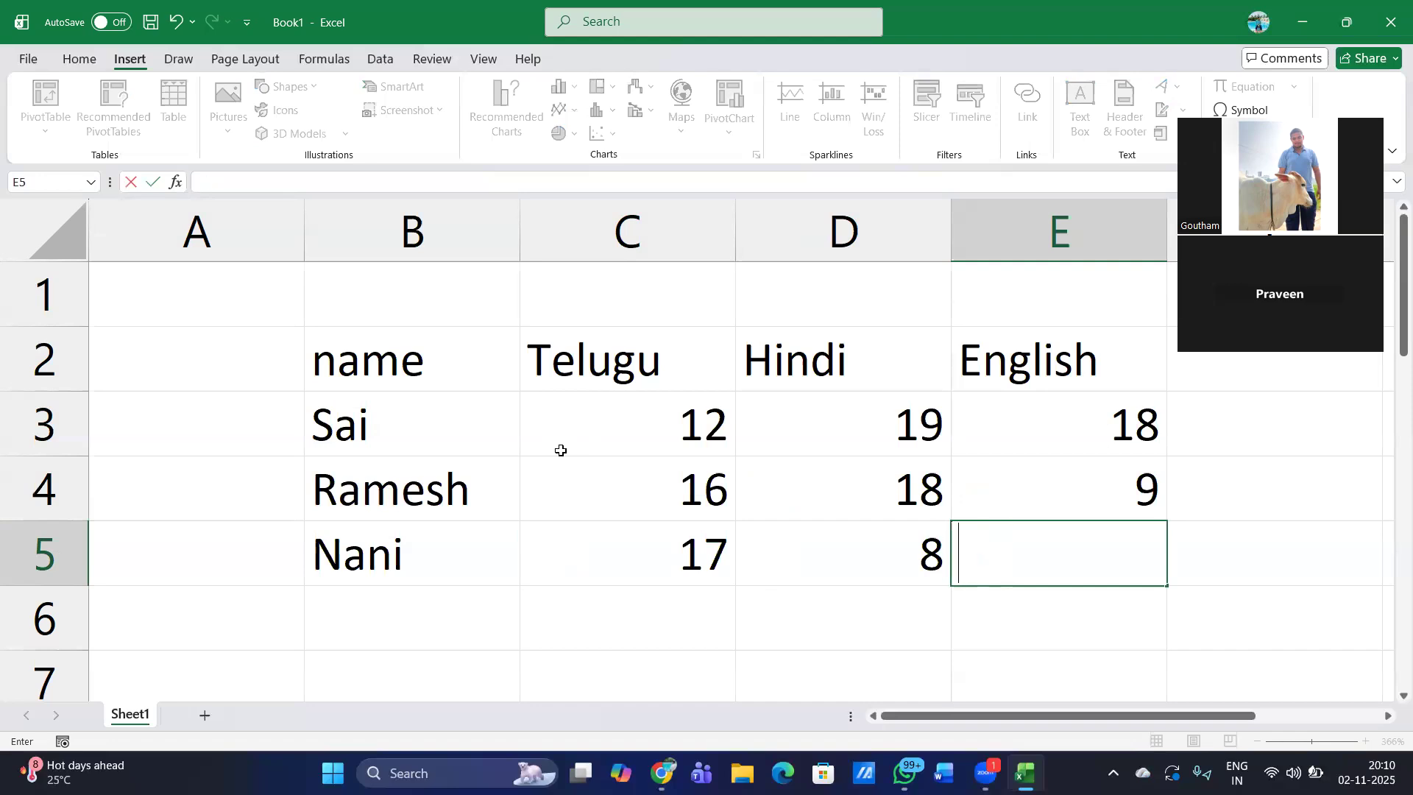
type("11")
key("Return")
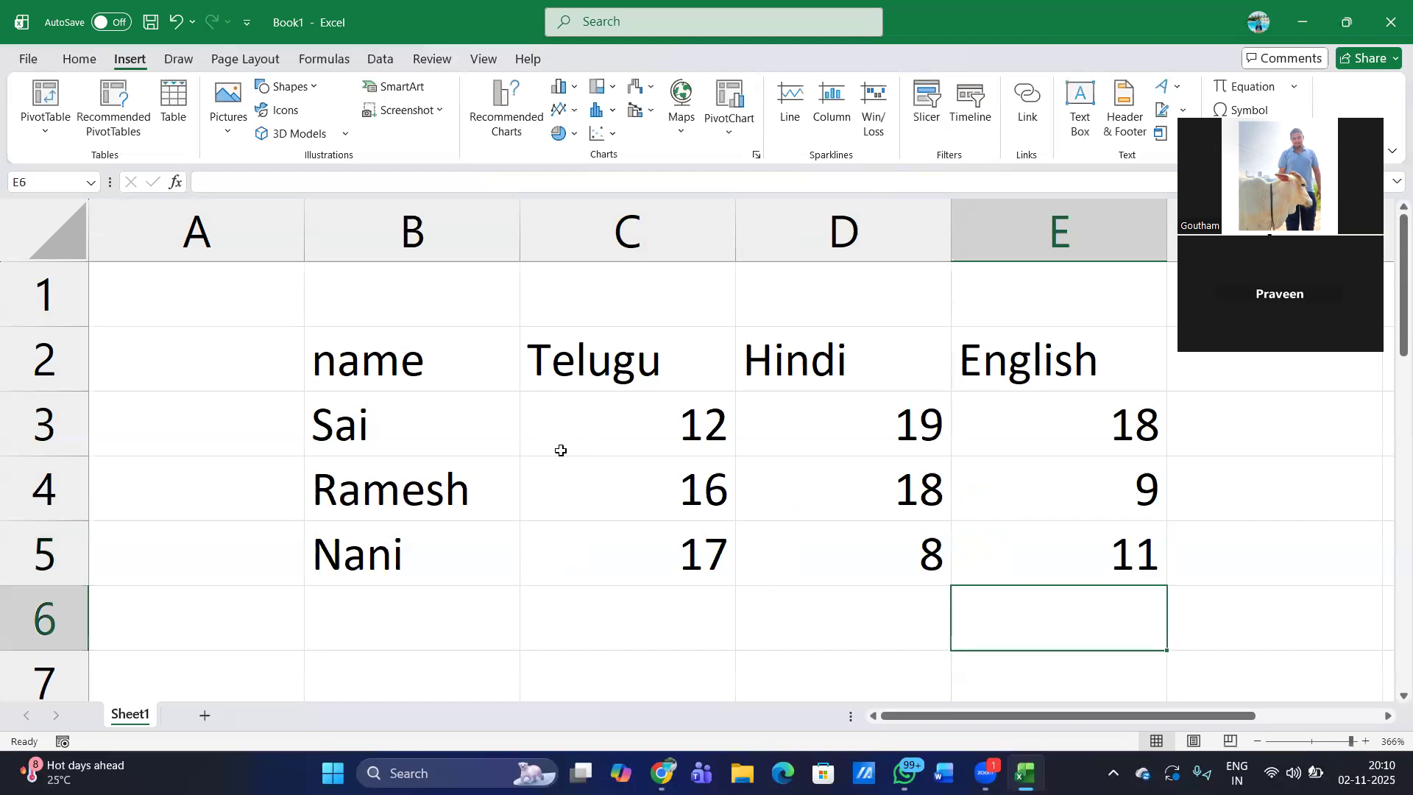
- Select the marks range B2:E5, preview its recommended charts, and close the preview without inserting a chart
key("Left")
key("Up")
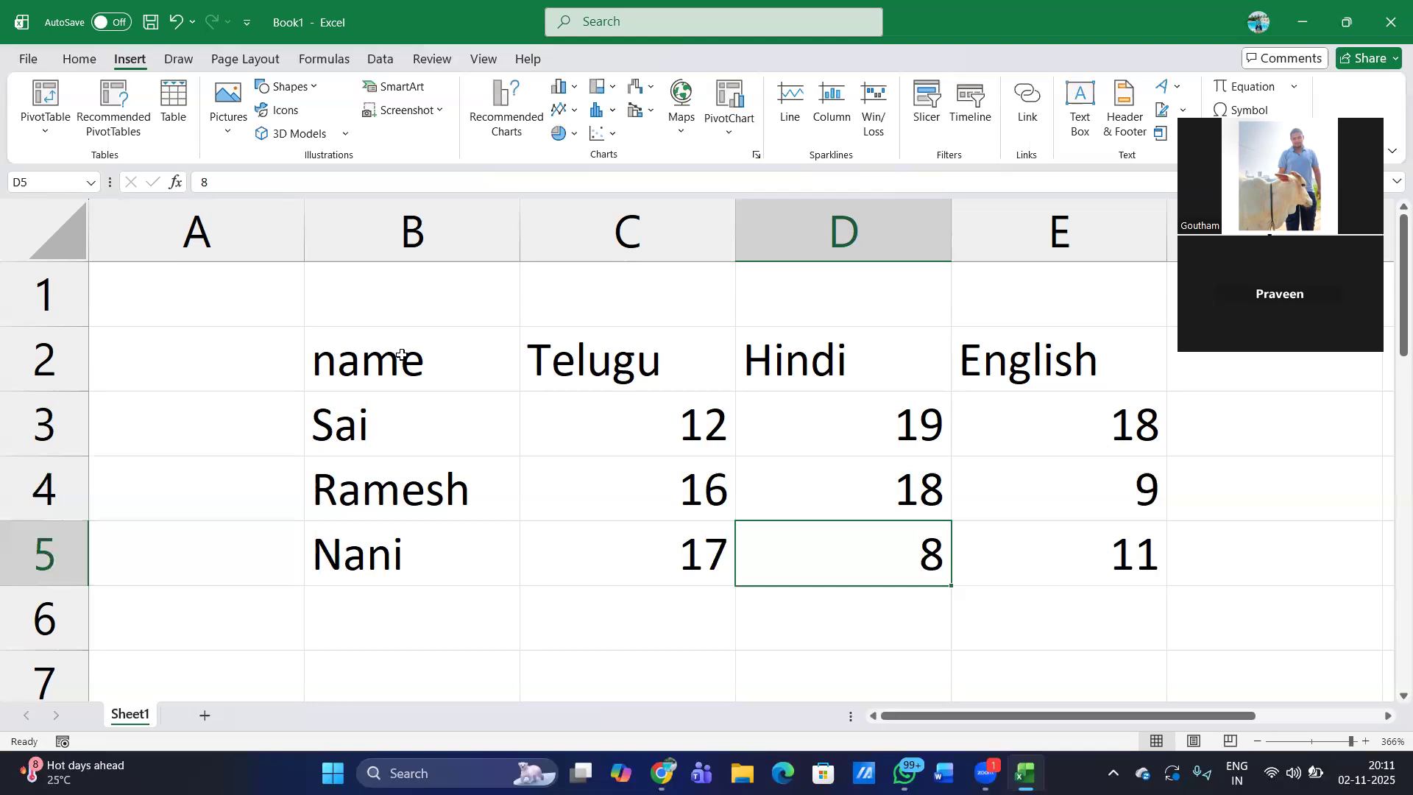
left_click_drag(401, 354, 1067, 552)
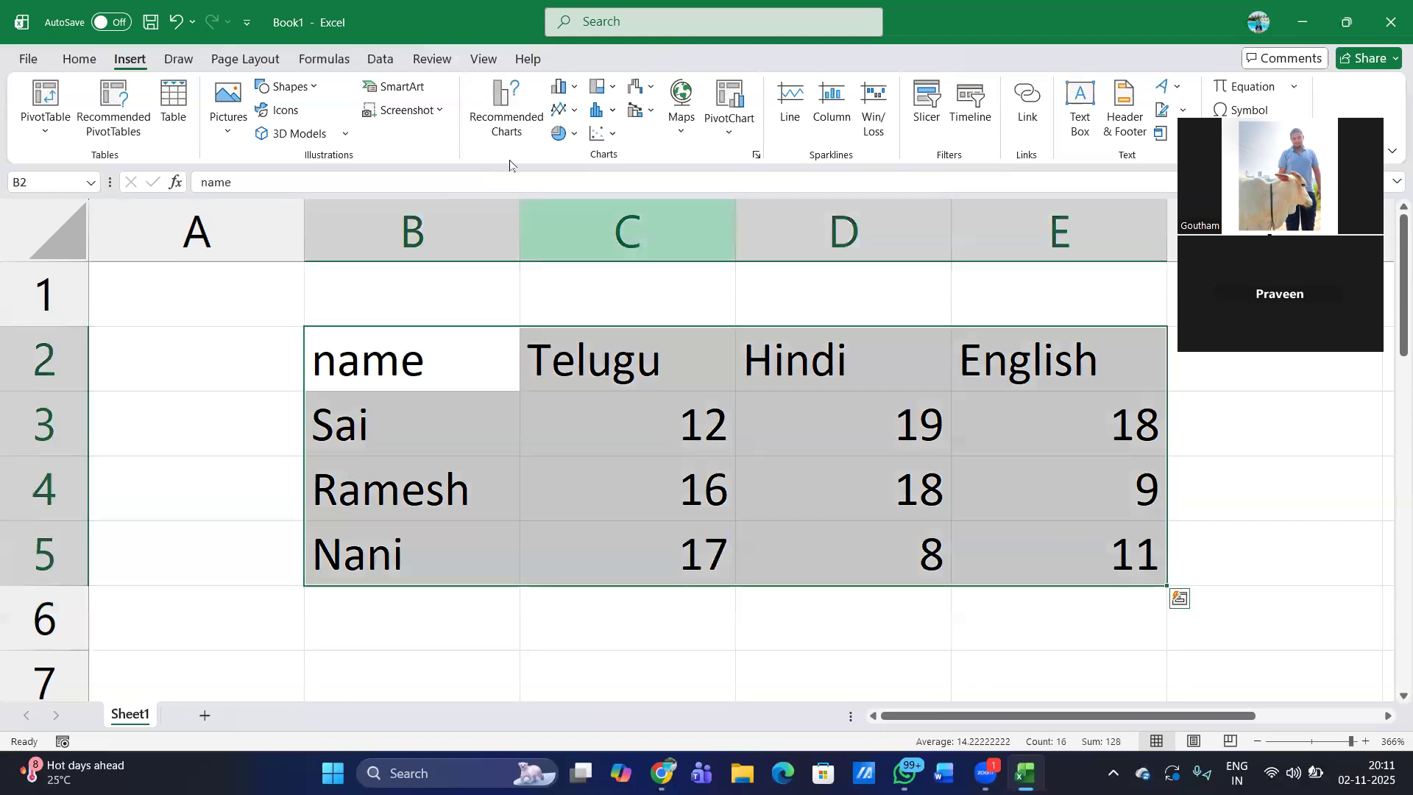
left_click(506, 121)
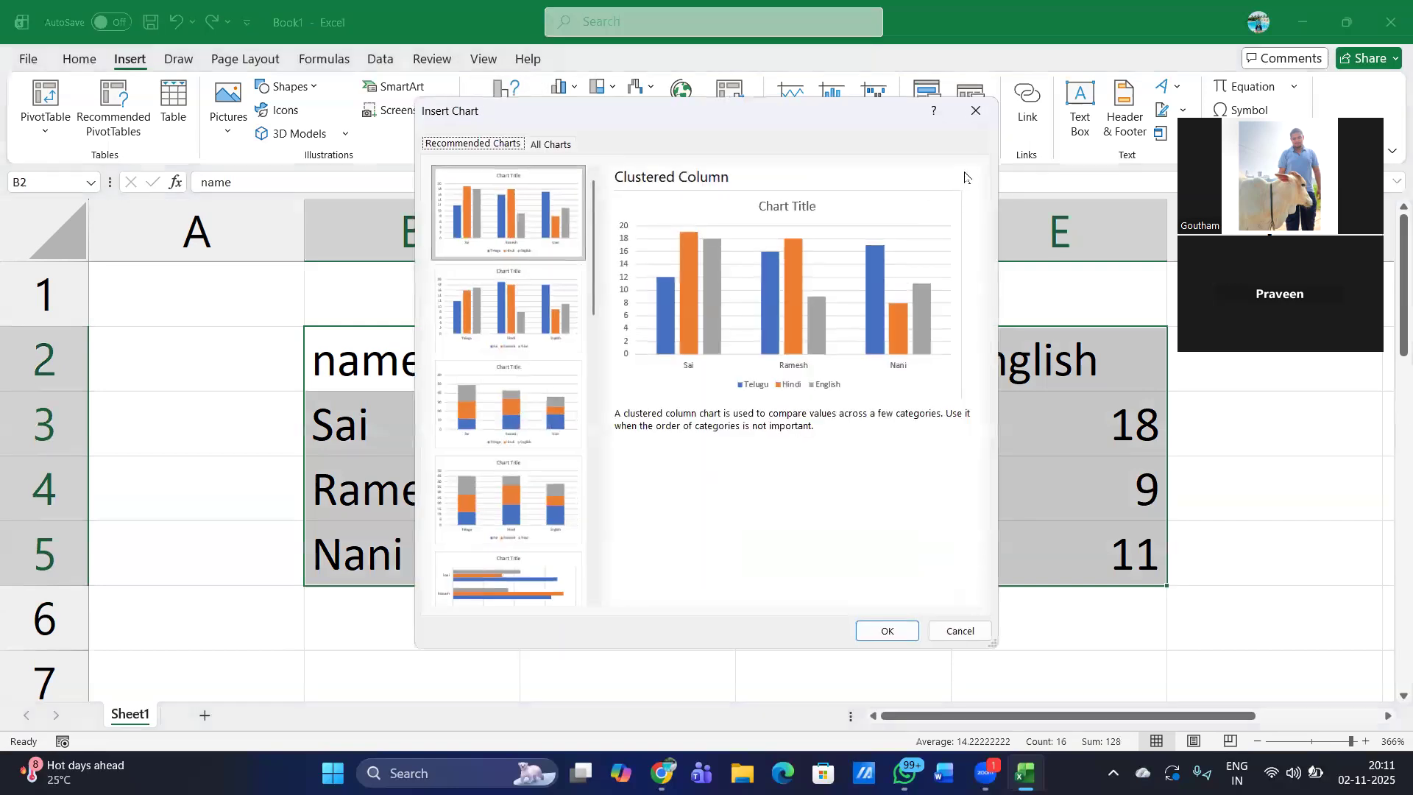
left_click(975, 112)
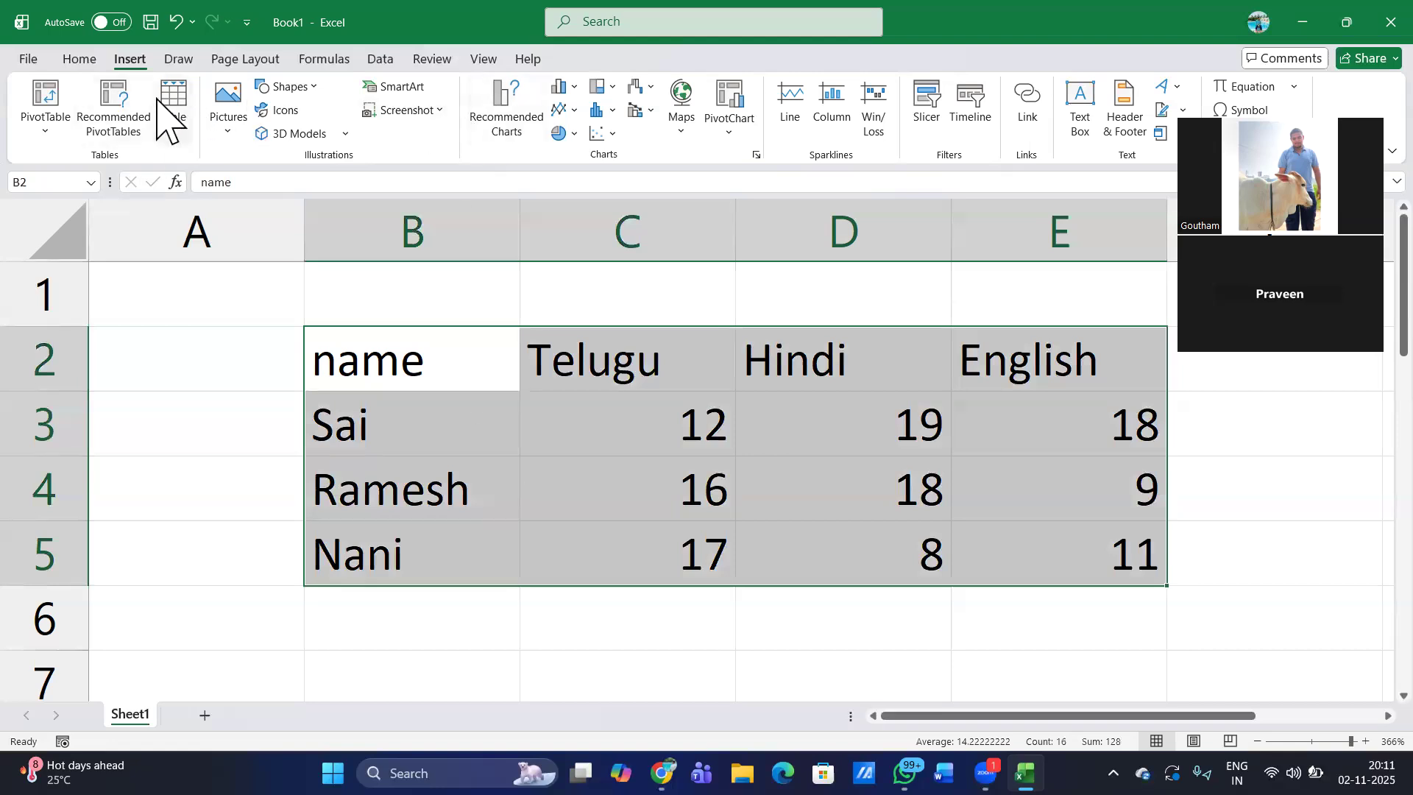
- Convert the marks range B2:E5 into a table with headers
left_click(79, 58)
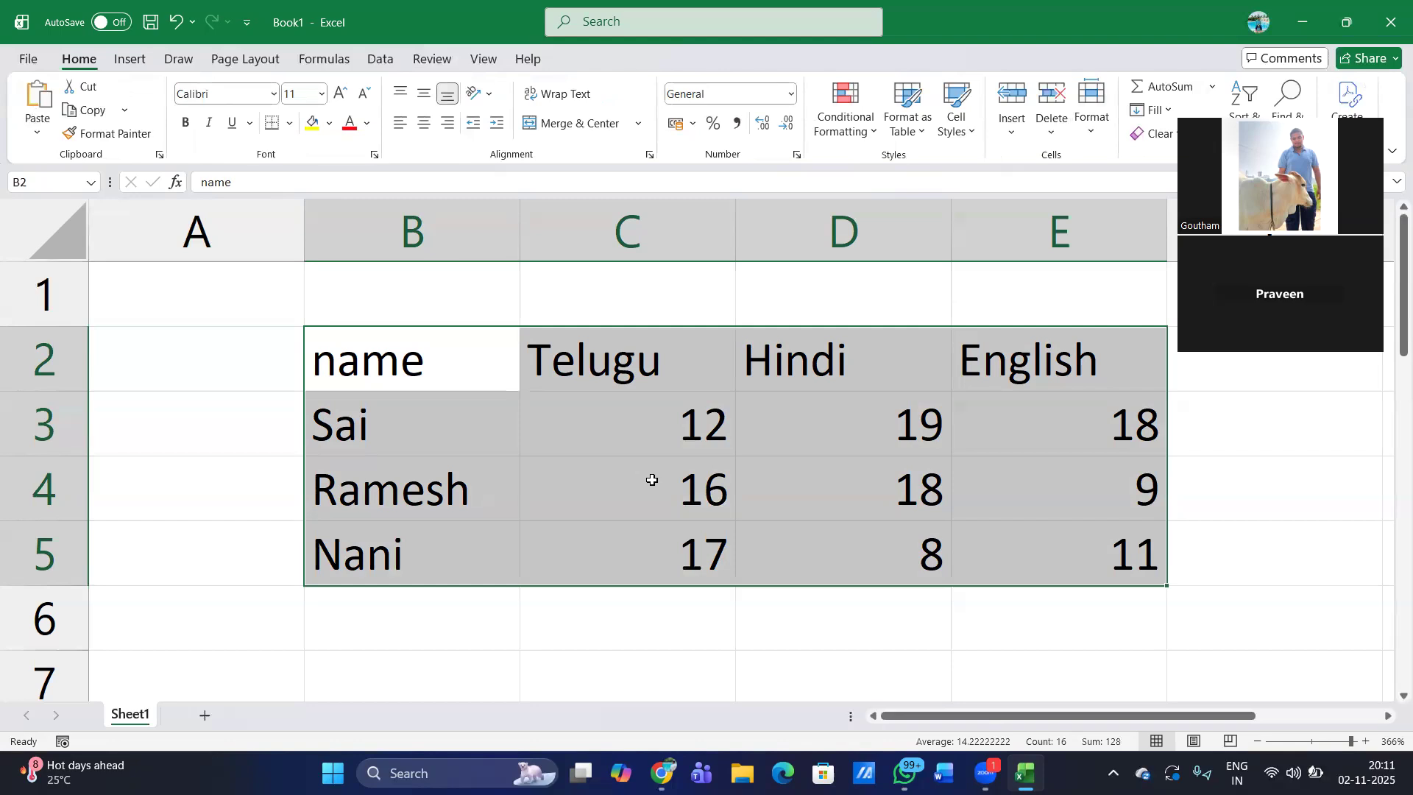
key("ctrl+t")
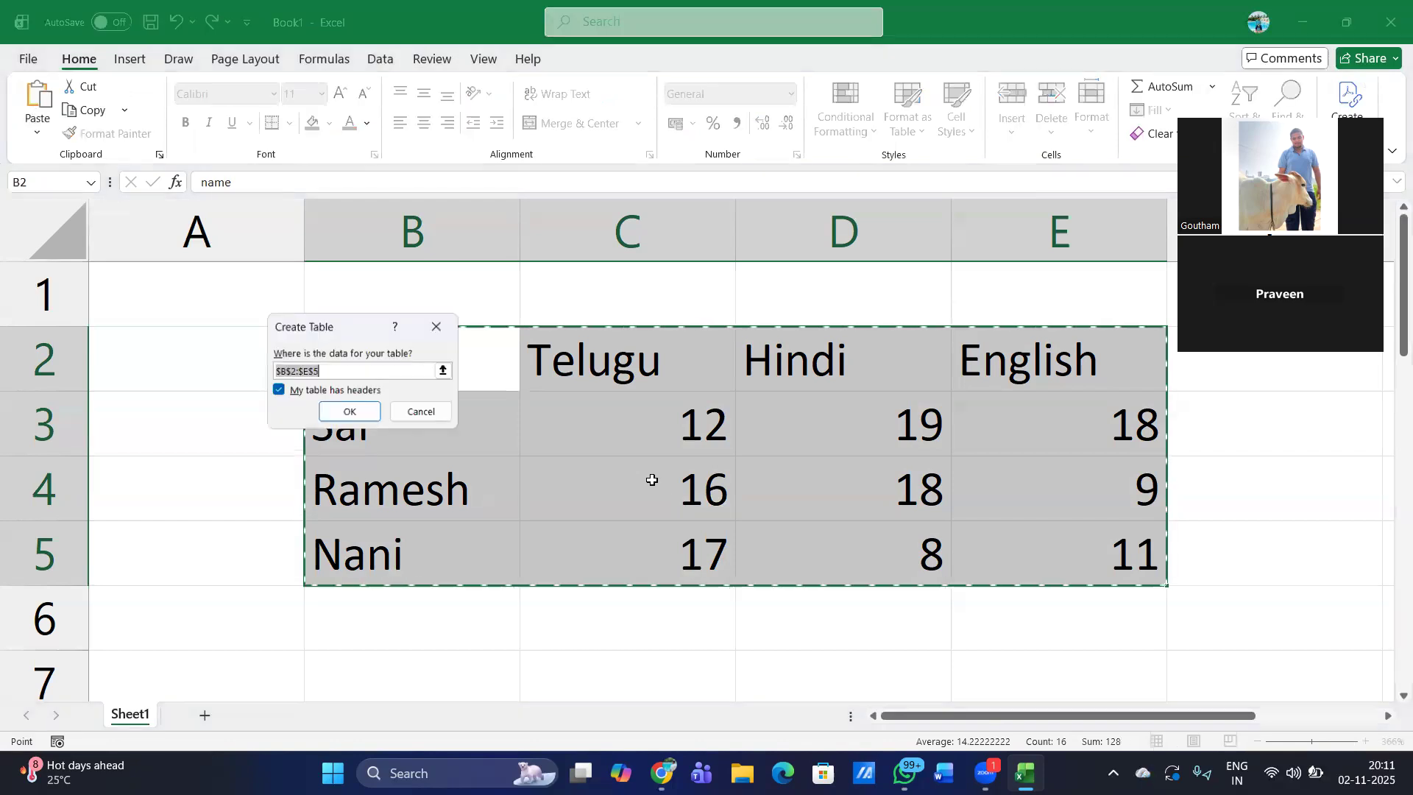
key("Return")
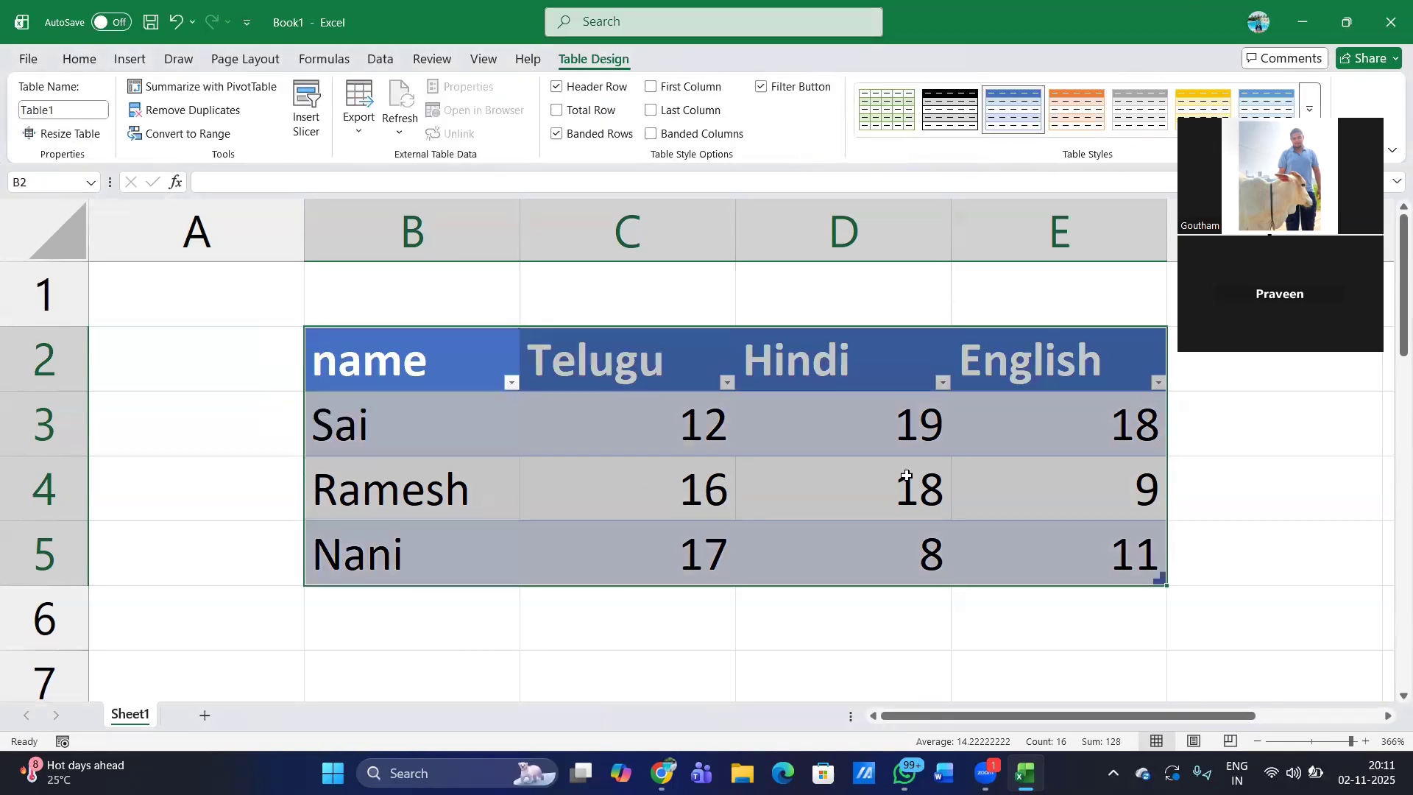
left_click(937, 544)
- Select all data rows of the marks table and look through the recommended charts for them
left_click(568, 445)
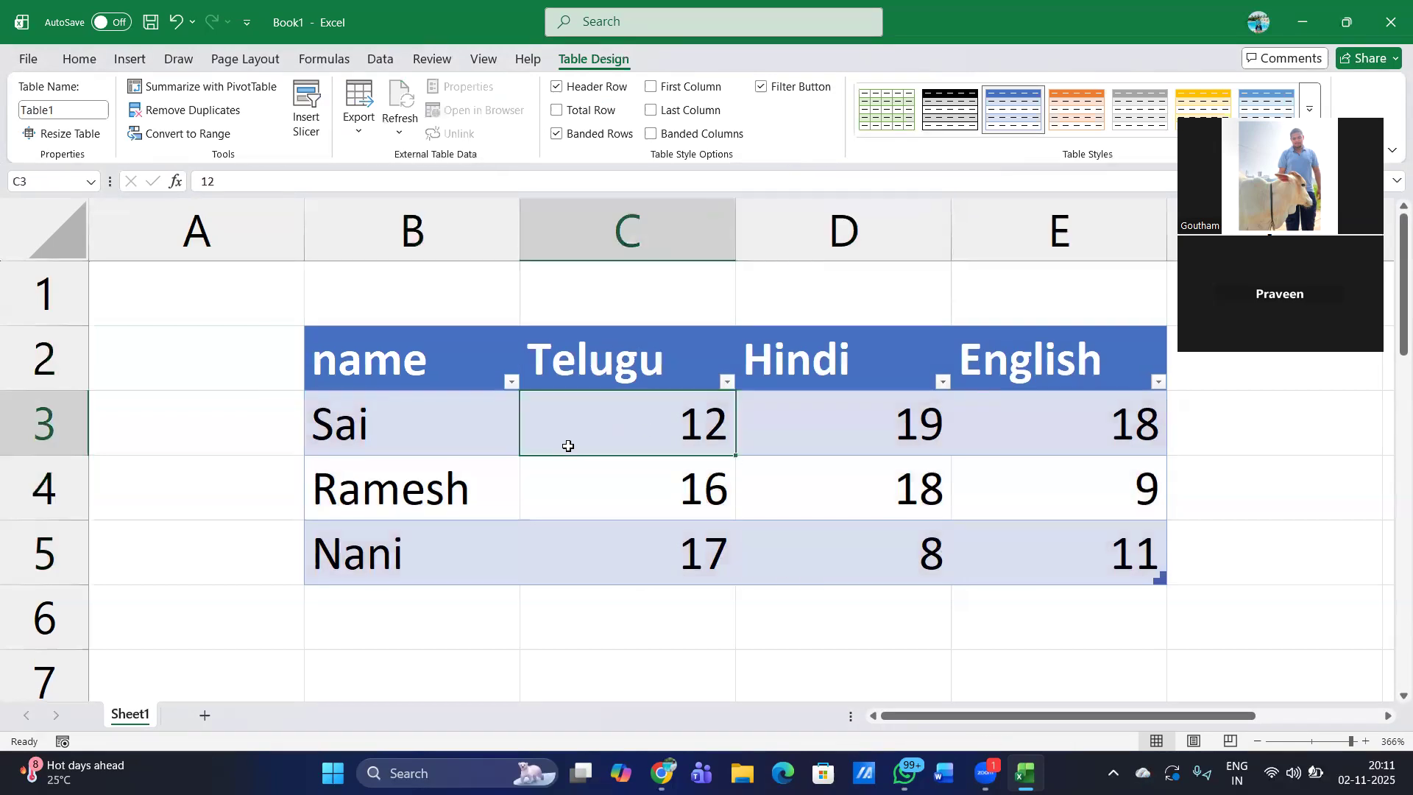
key("ctrl+a")
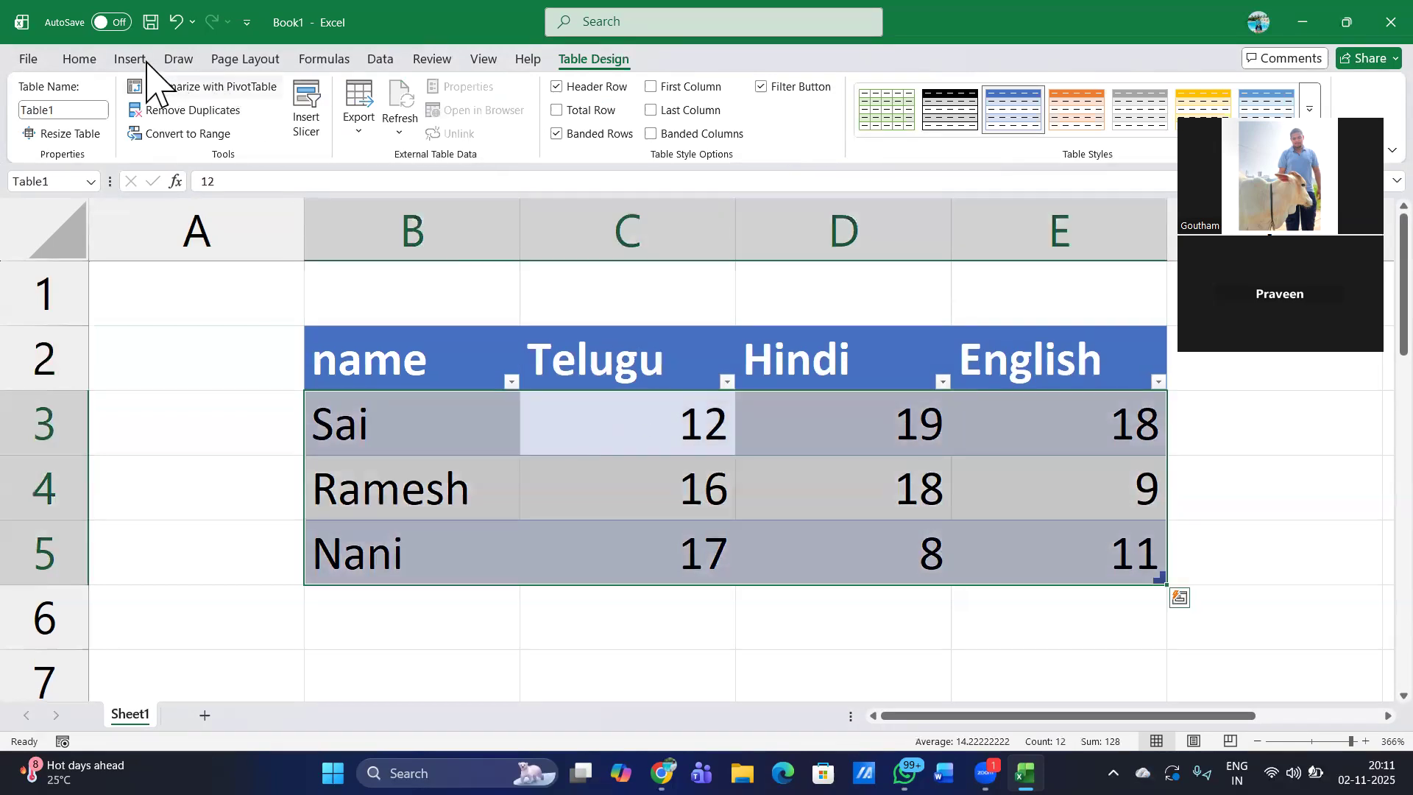
left_click(130, 59)
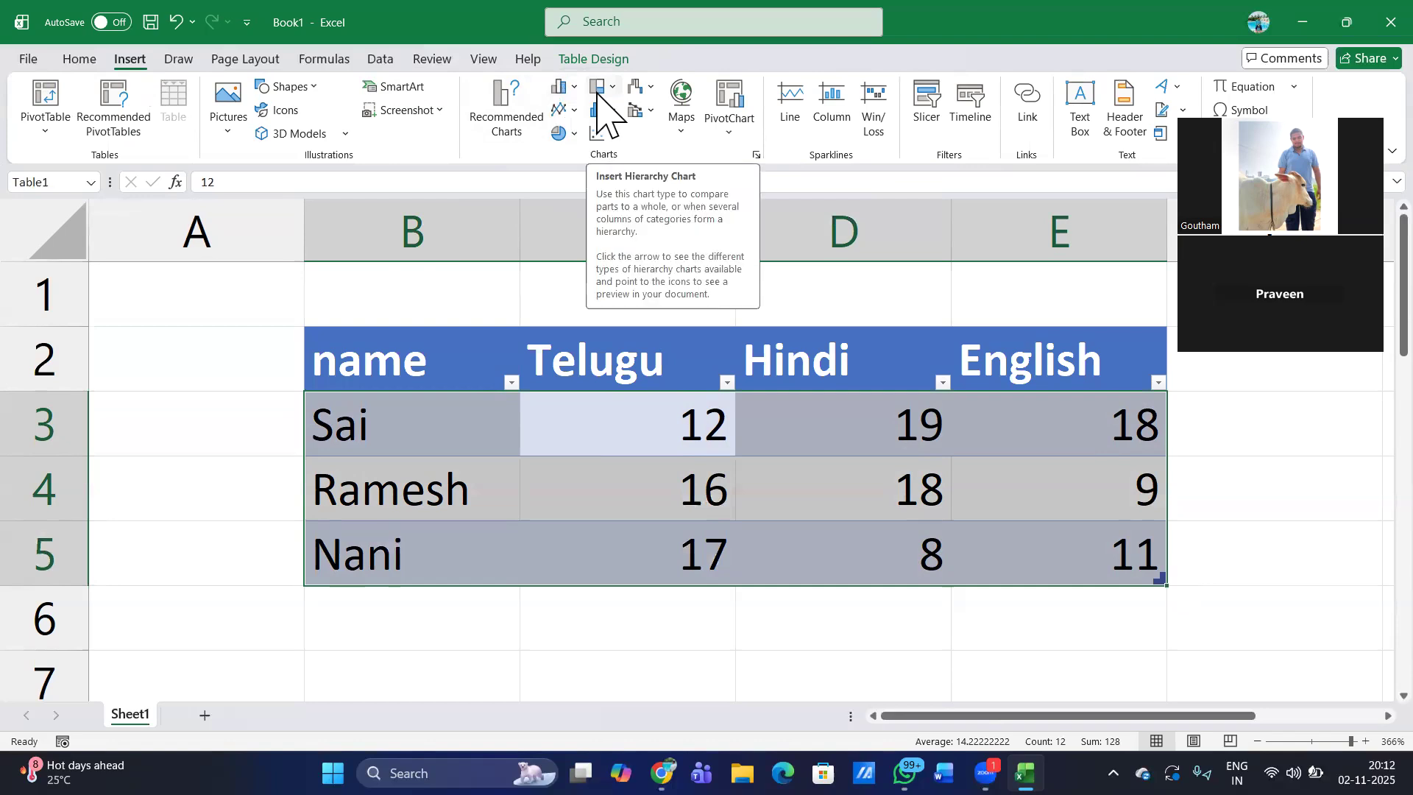
left_click(540, 118)
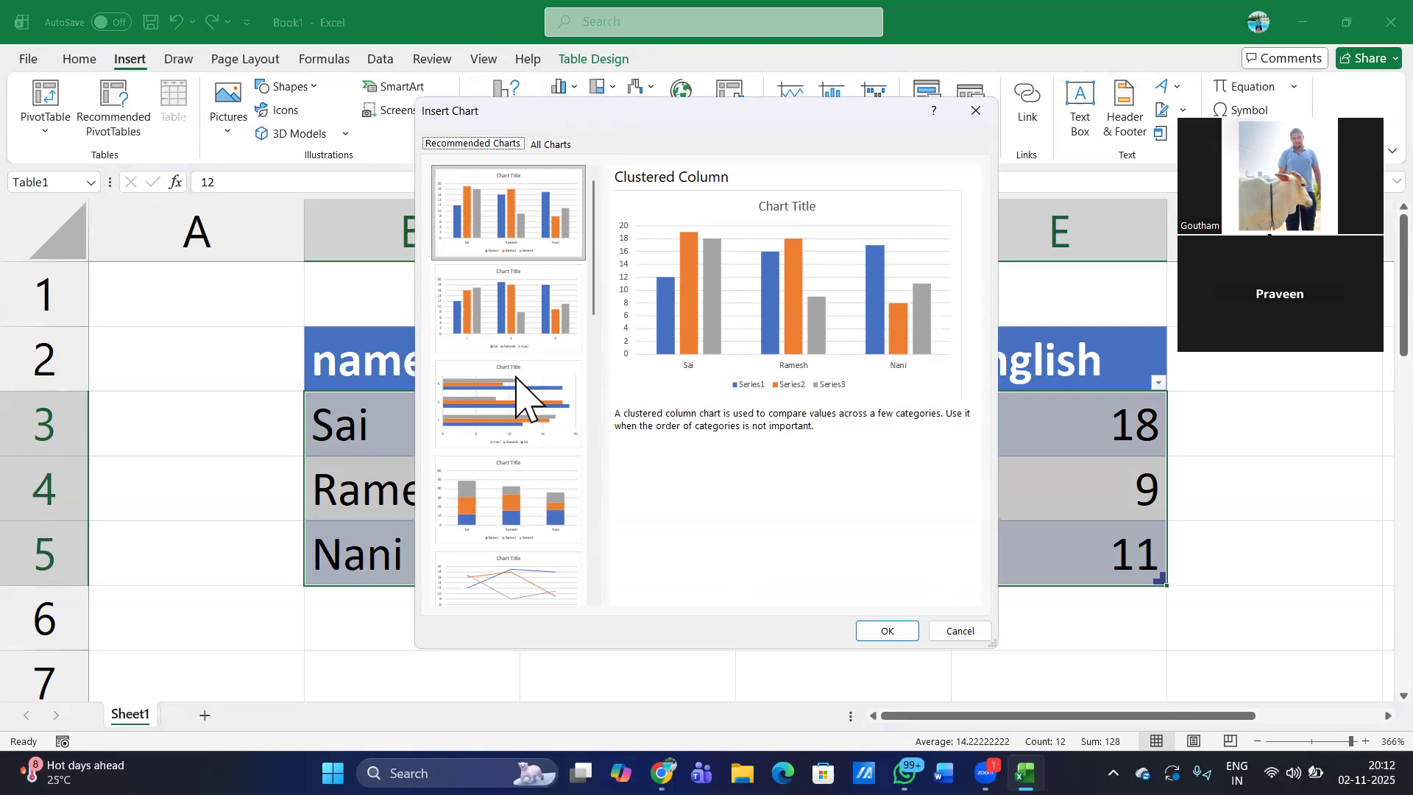
scroll(514, 451, "down", 6)
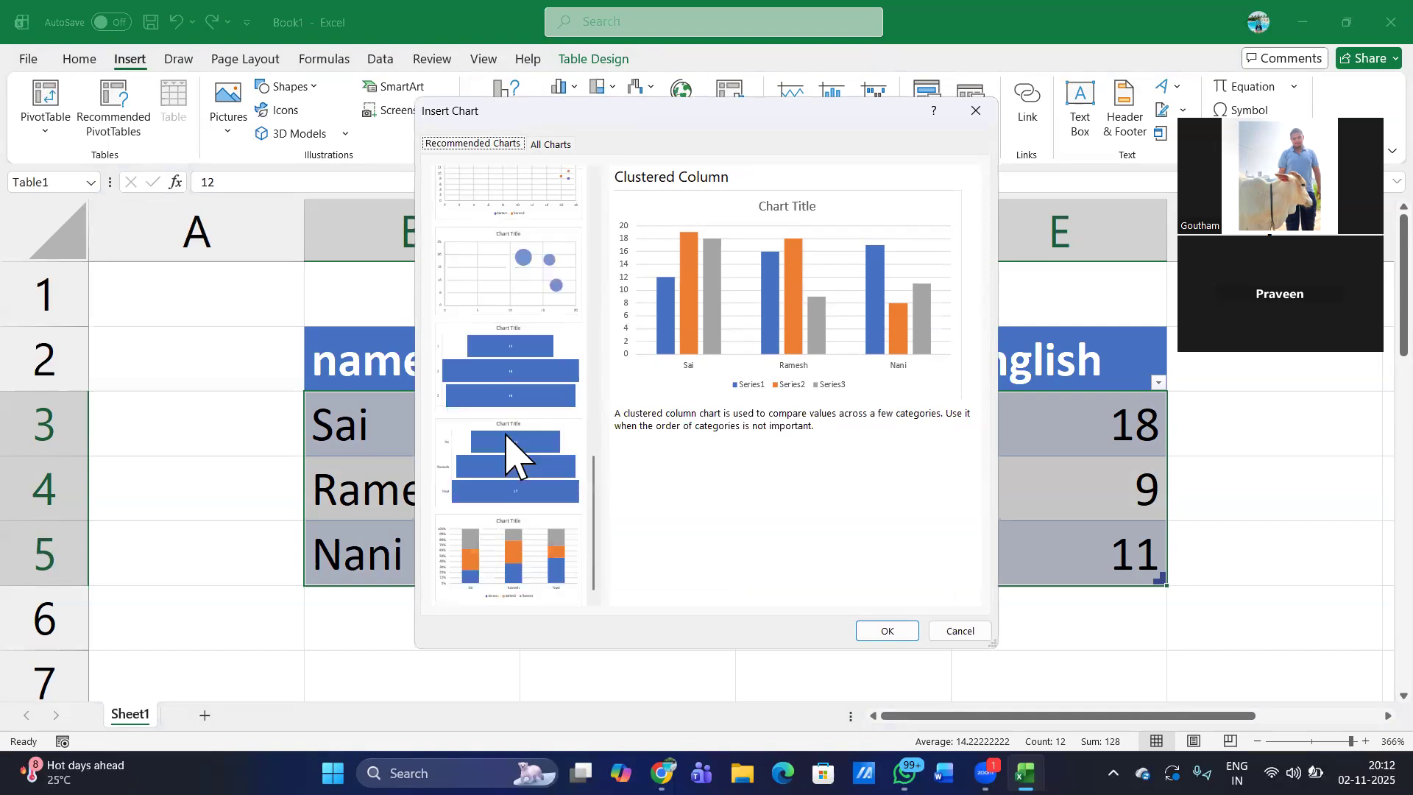
scroll(515, 451, "up", 8)
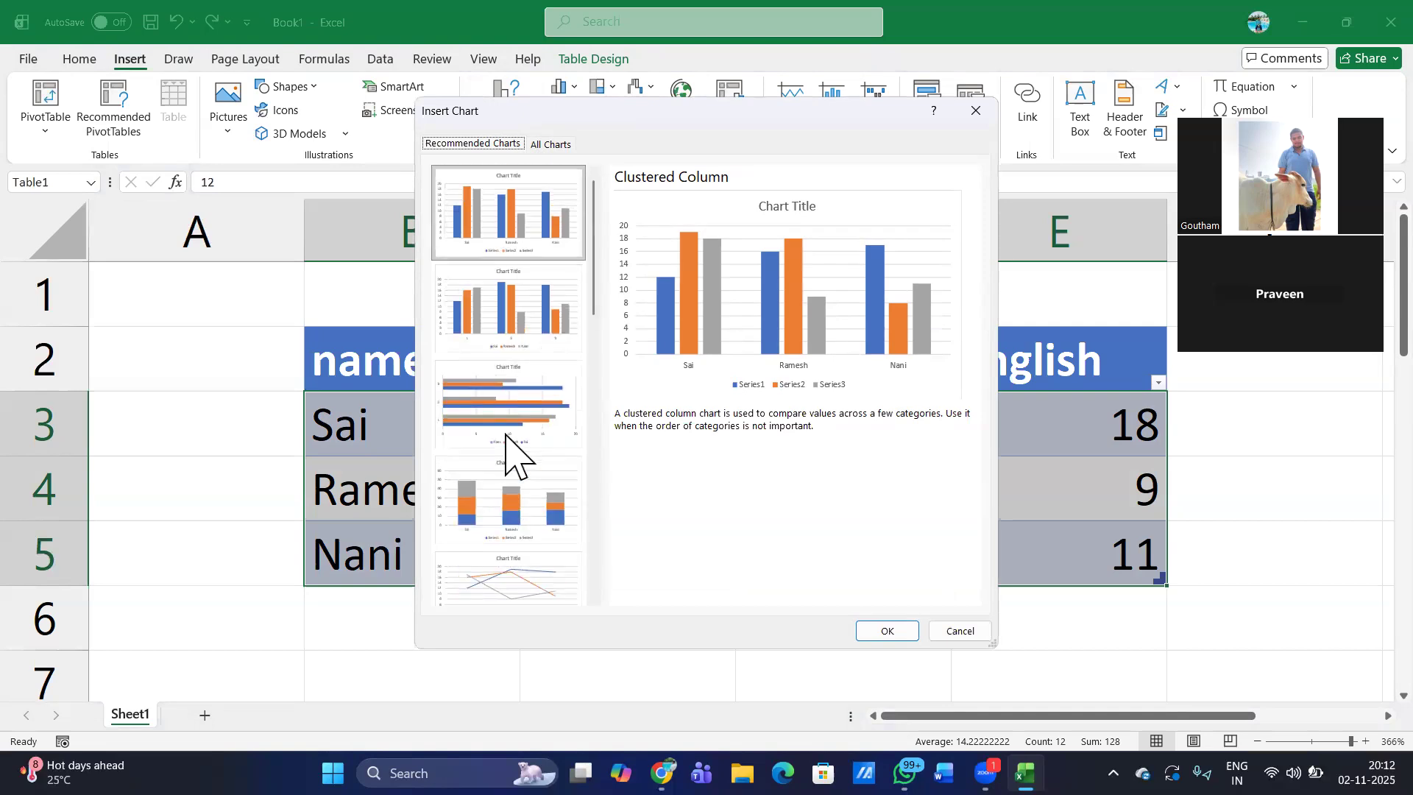
key("XF86MonBrightnessUp")
- Insert a 3-D Clustered Column chart of the selected marks with the students on the category axis
left_click(550, 145)
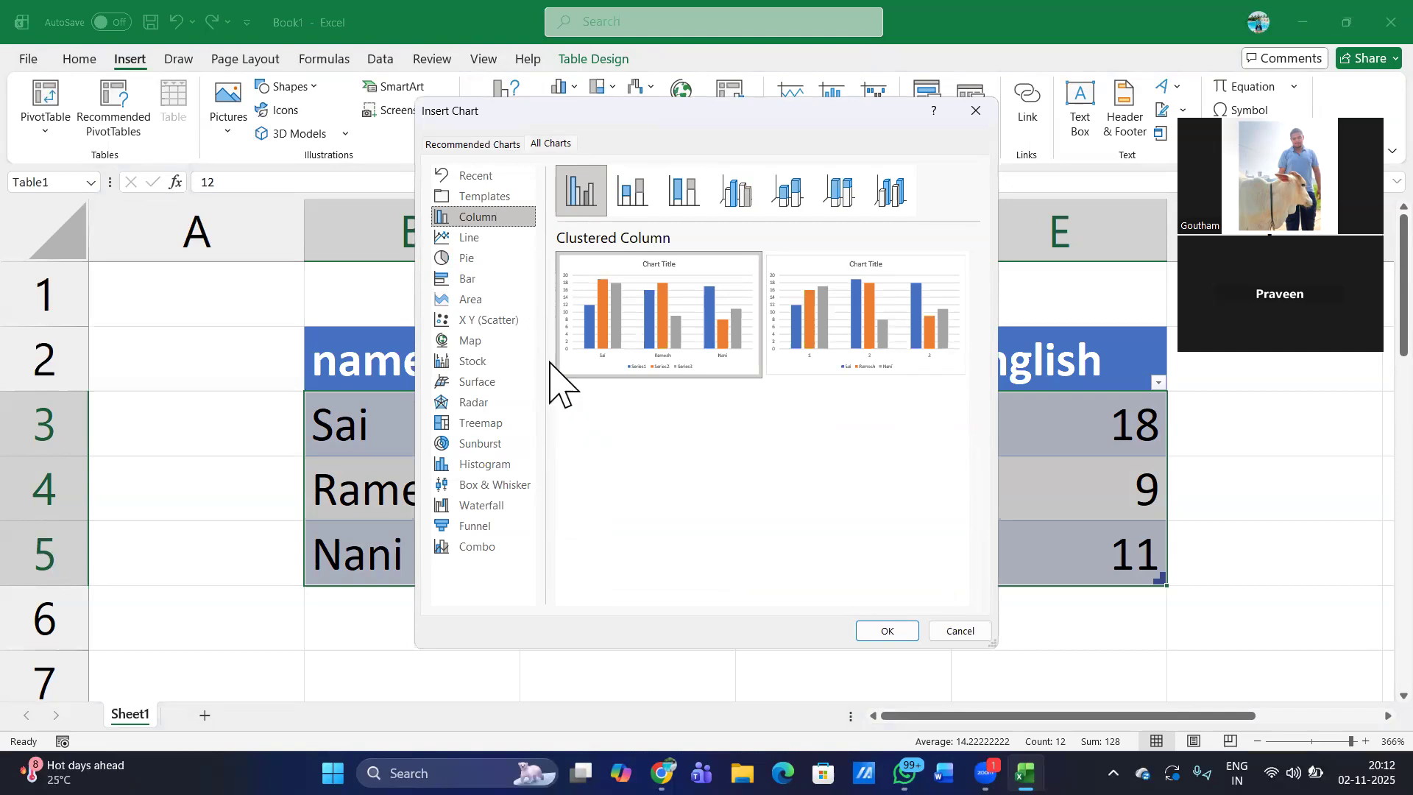
left_click(473, 145)
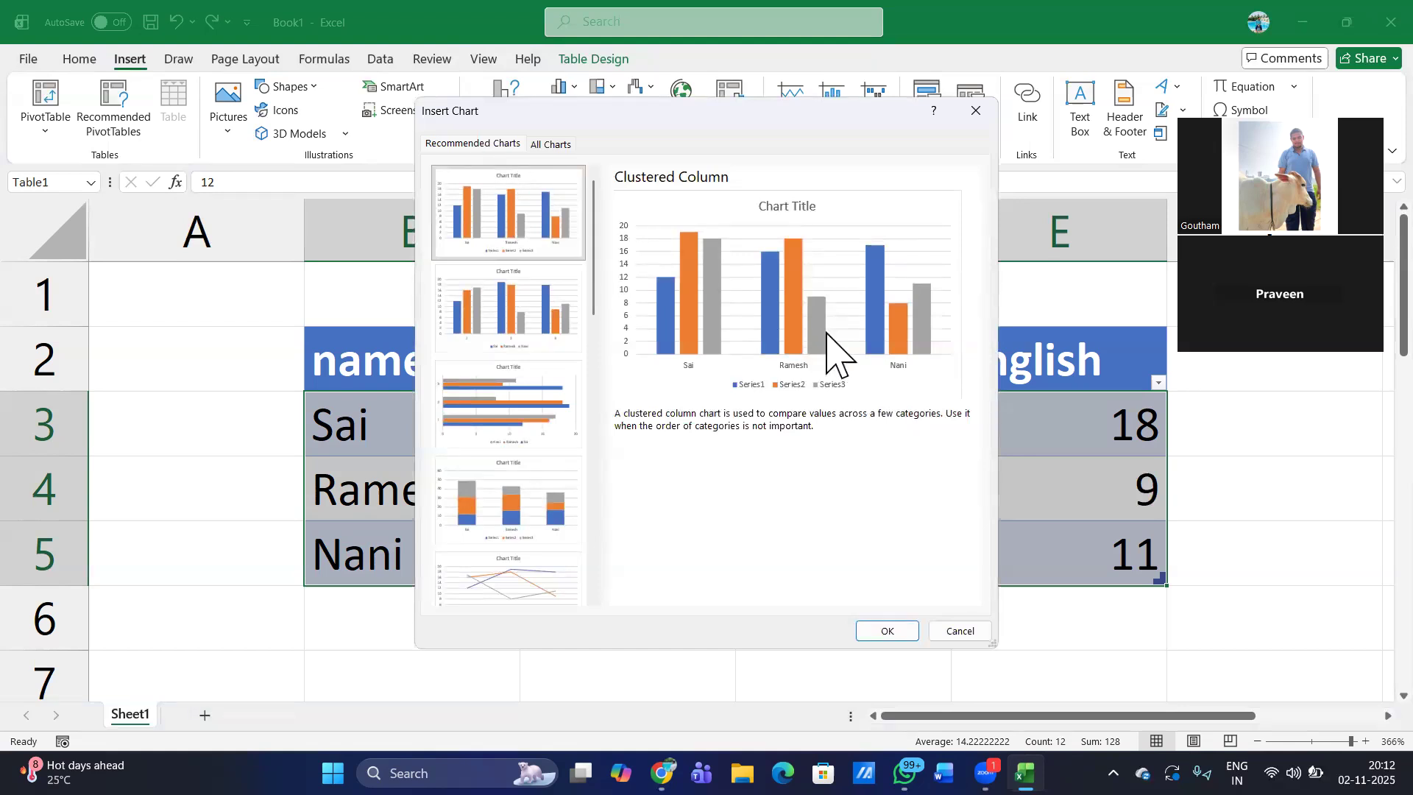
left_click(567, 144)
mouse_move(782, 346)
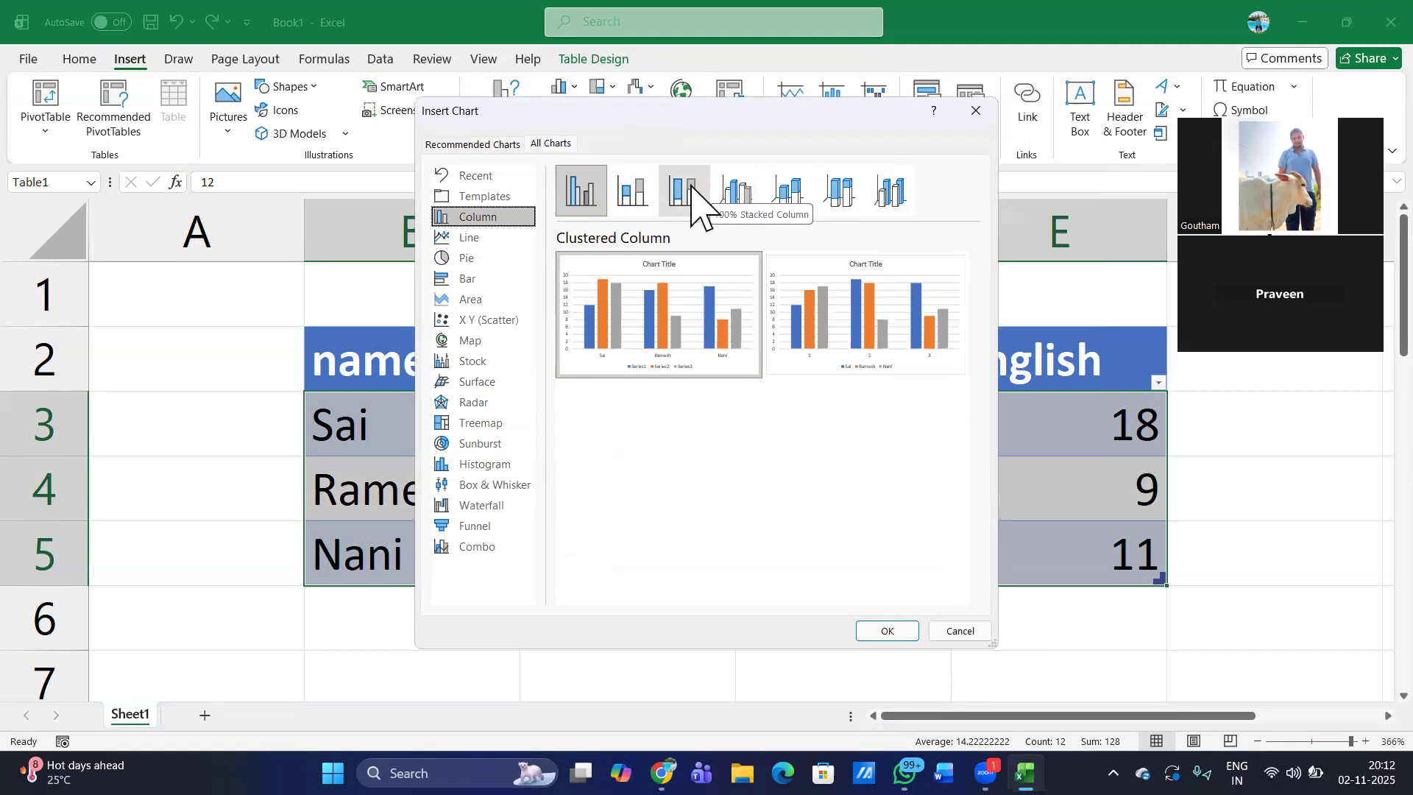
left_click(747, 198)
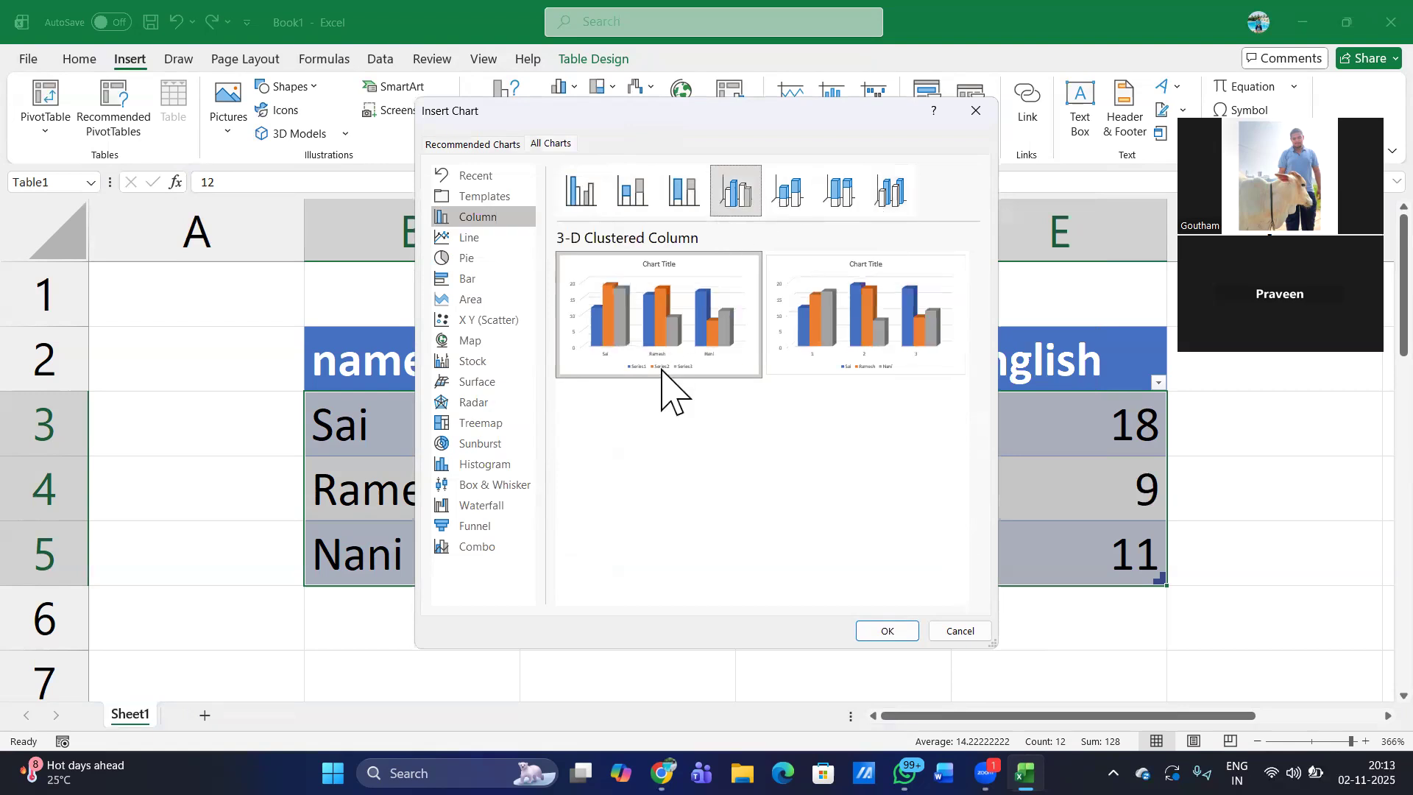
mouse_move(663, 371)
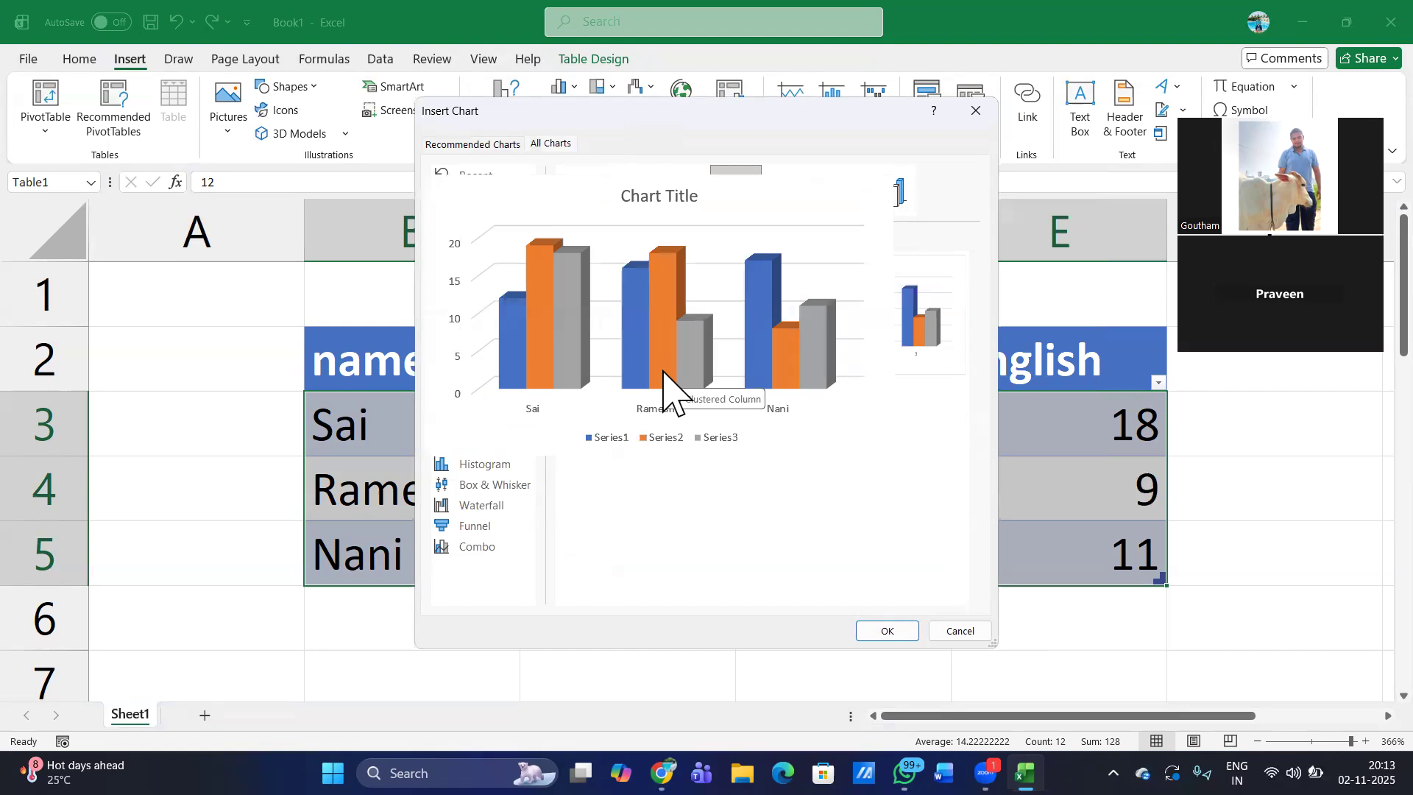
left_click(887, 631)
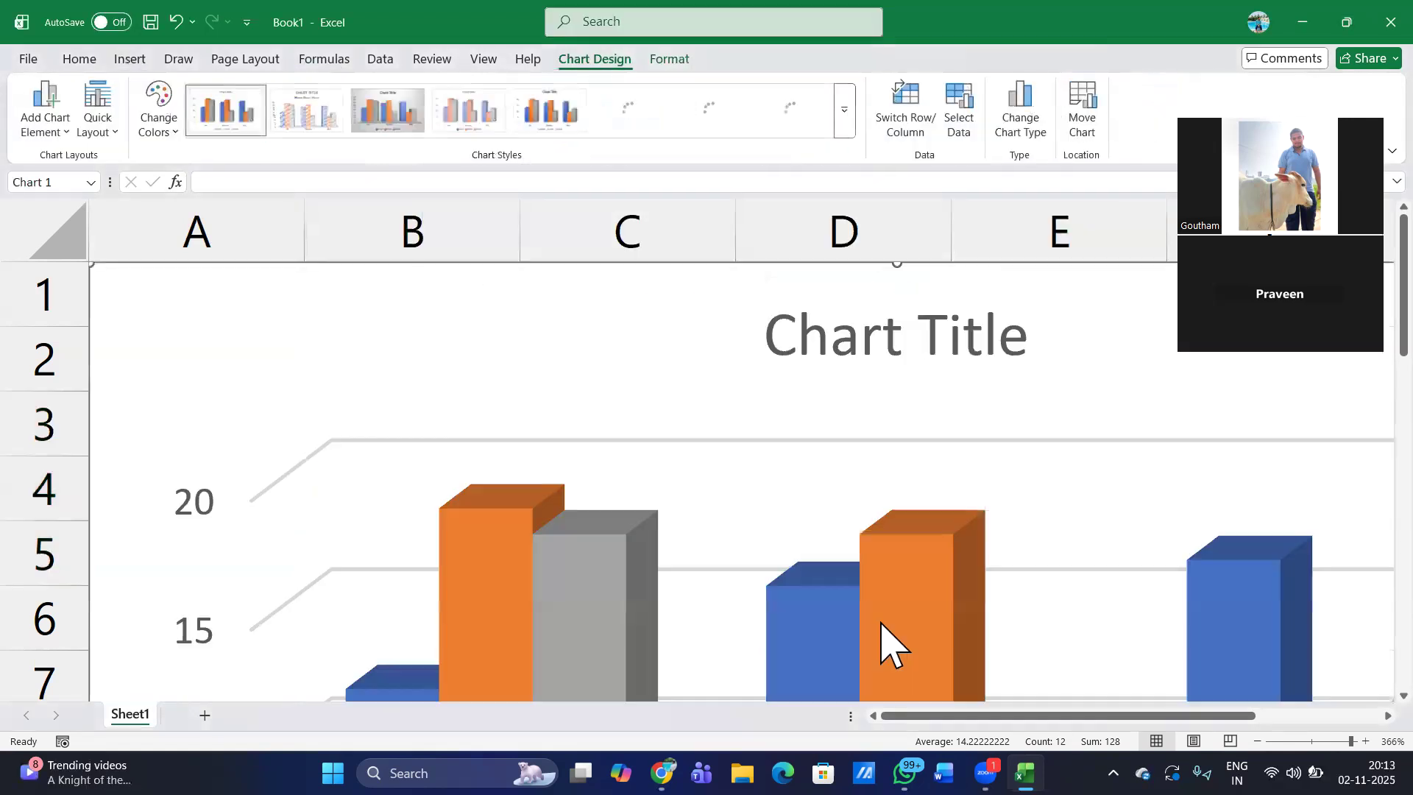
- Reduce the chart's size from its upper-left corner and reposition it so it covers less of the marks table
scroll(887, 631, "down", 10)
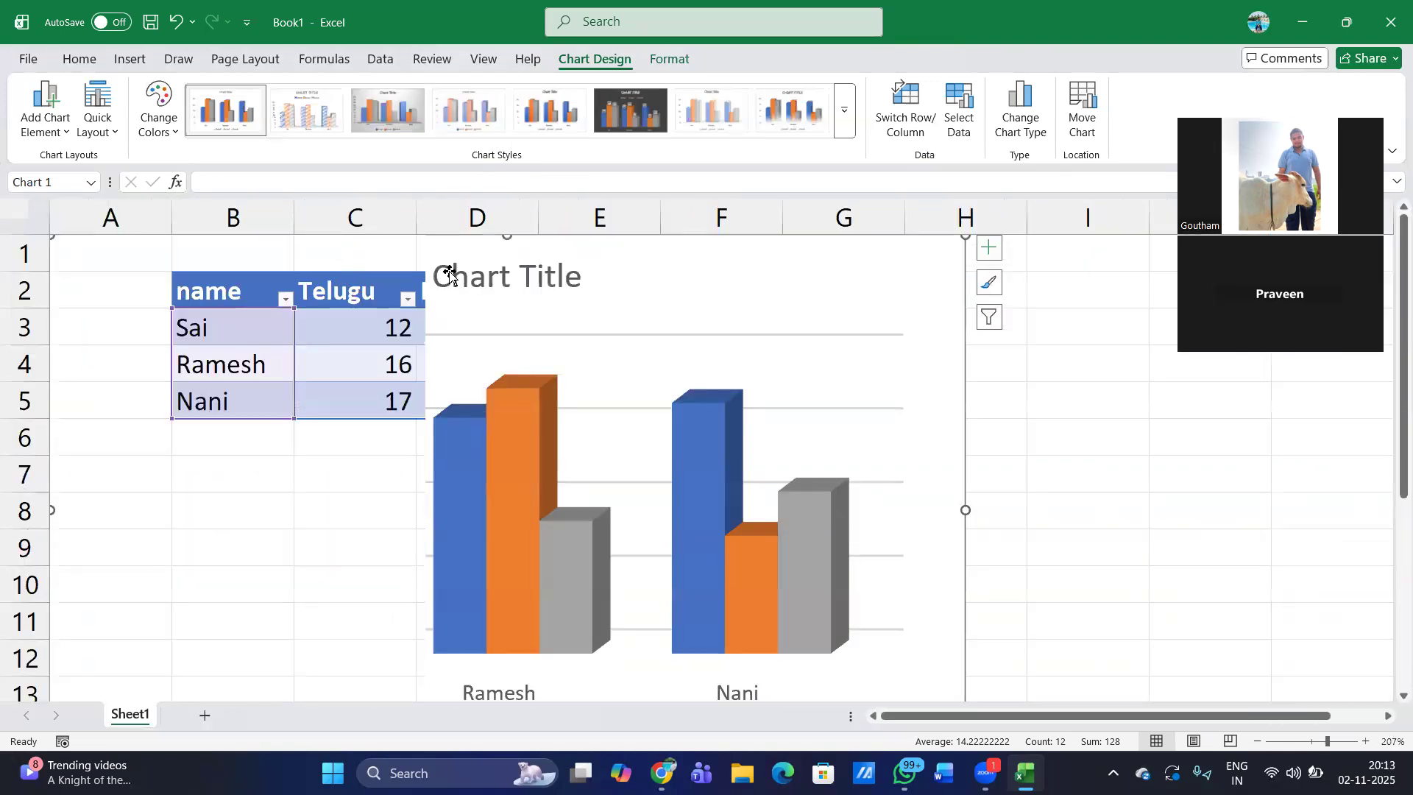
left_click_drag(449, 275, 720, 318)
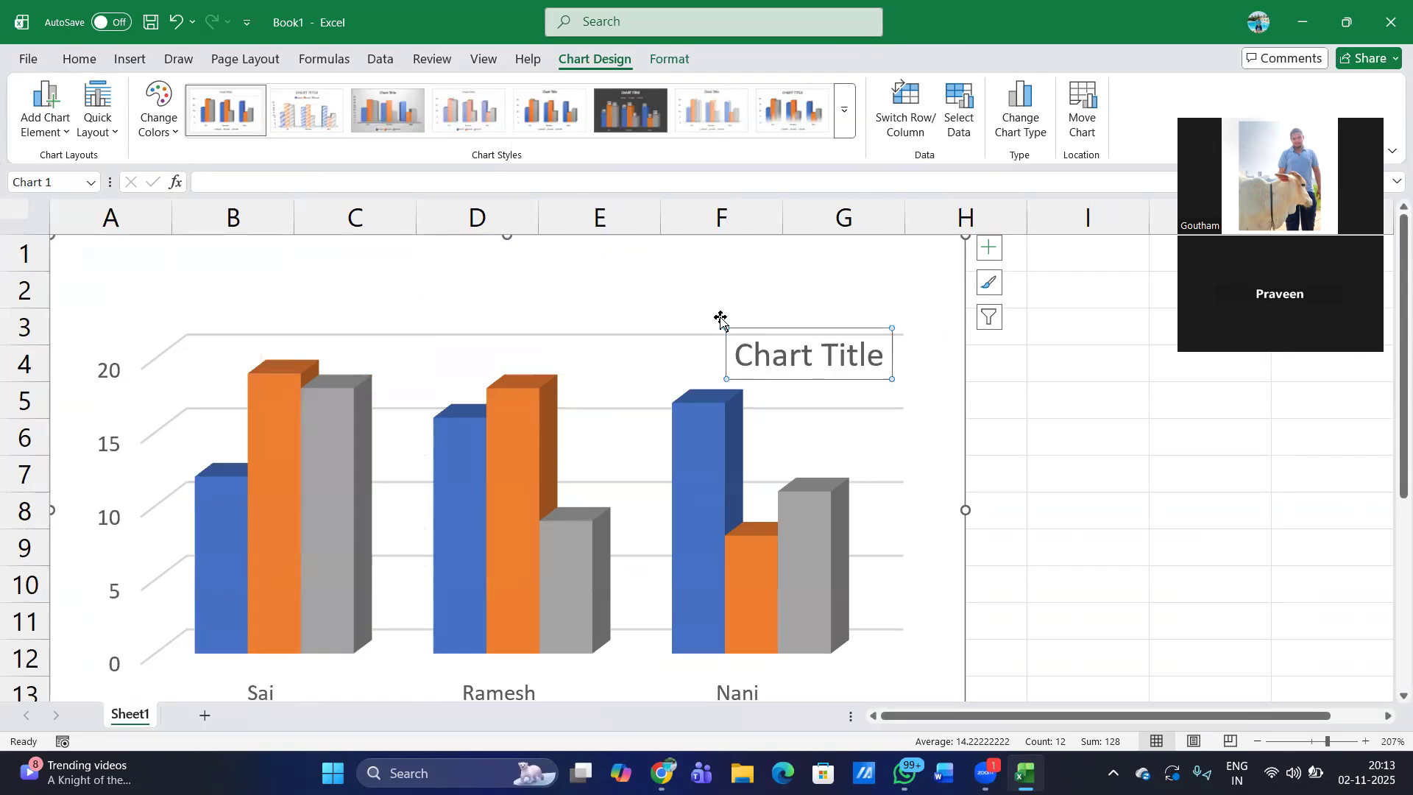
scroll(1060, 373, "down", 6)
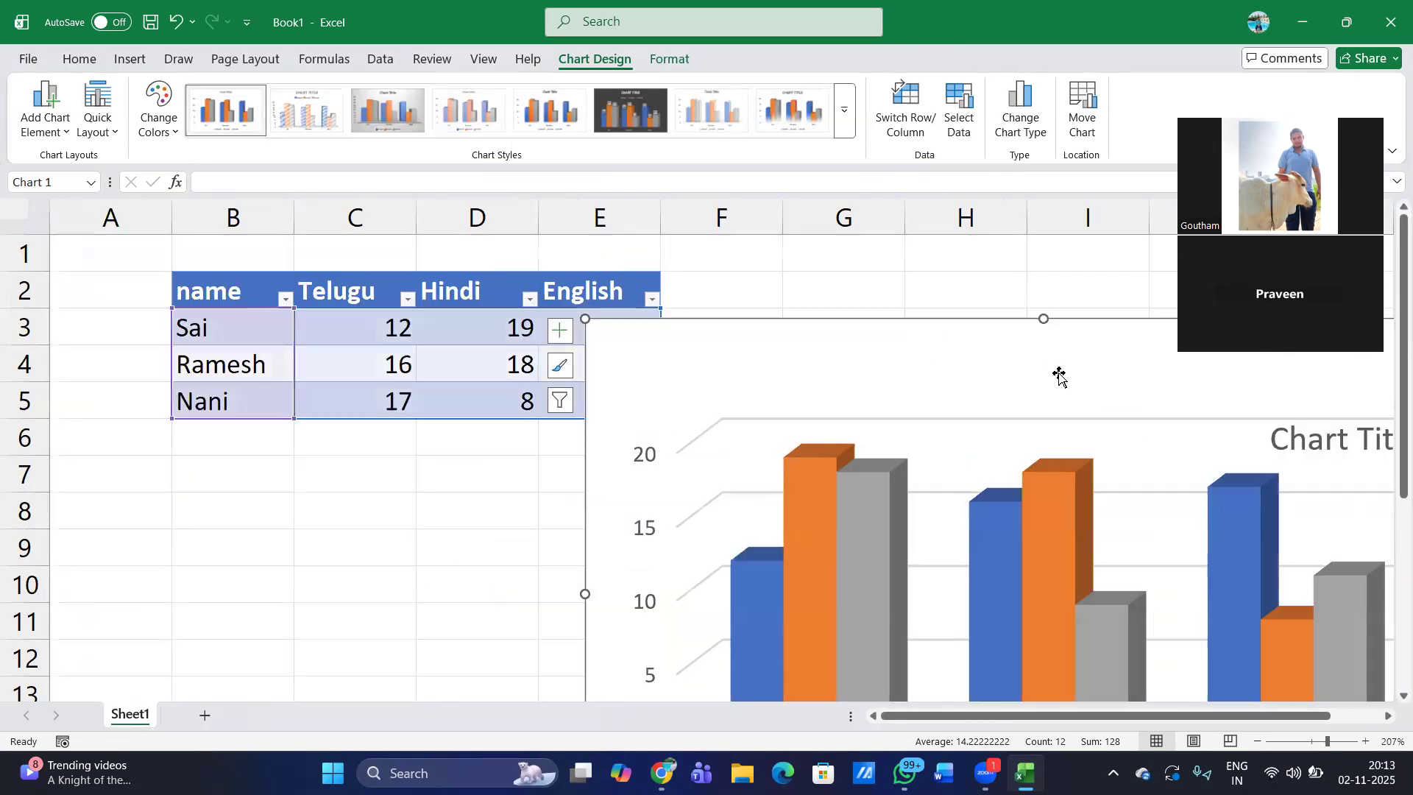
scroll(893, 316, "up", 6)
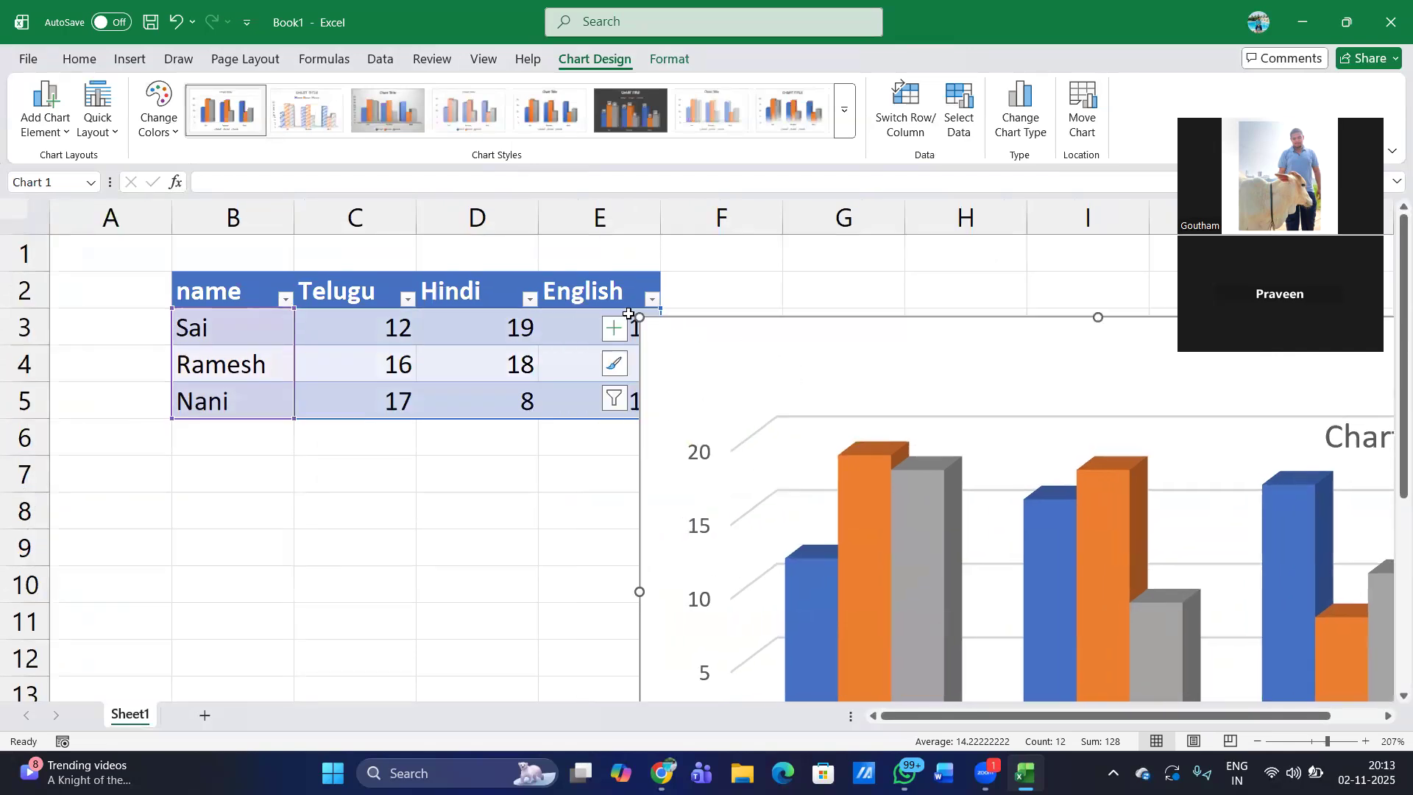
left_click_drag(665, 330, 928, 478)
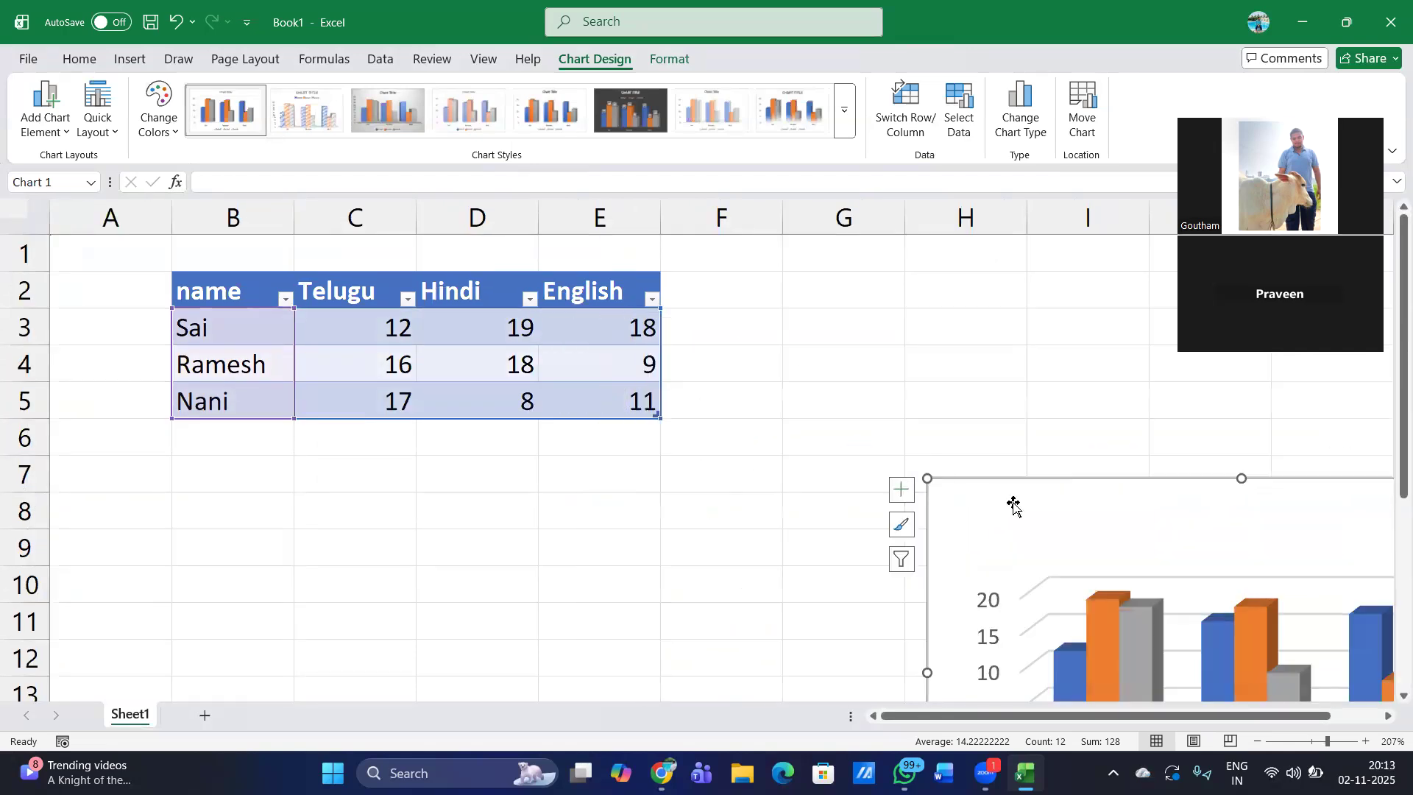
left_click_drag(1018, 505, 653, 309)
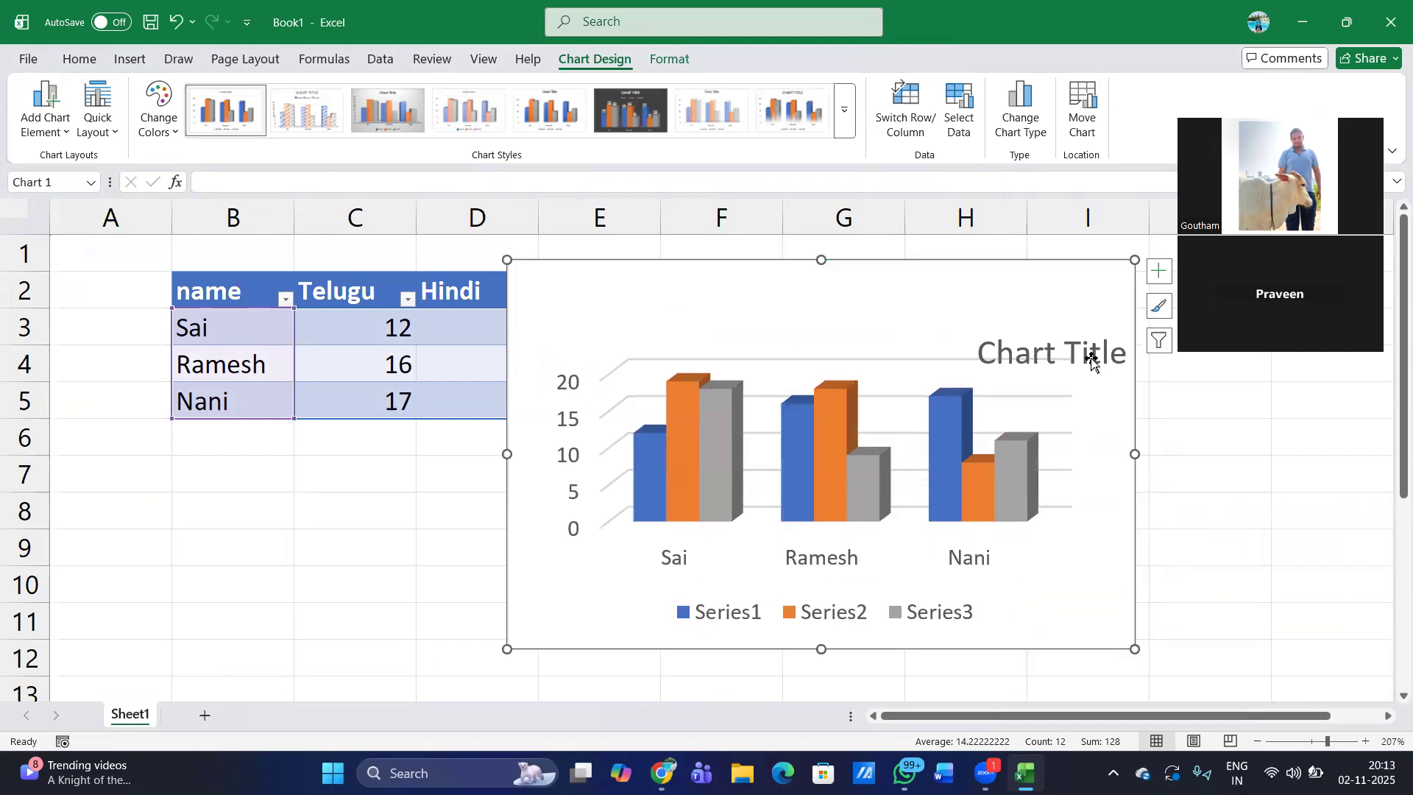
- Center the chart title above the columns, and shrink and move the chart clear of the table, beside the English column
left_click(1052, 354)
left_click_drag(975, 315, 975, 315)
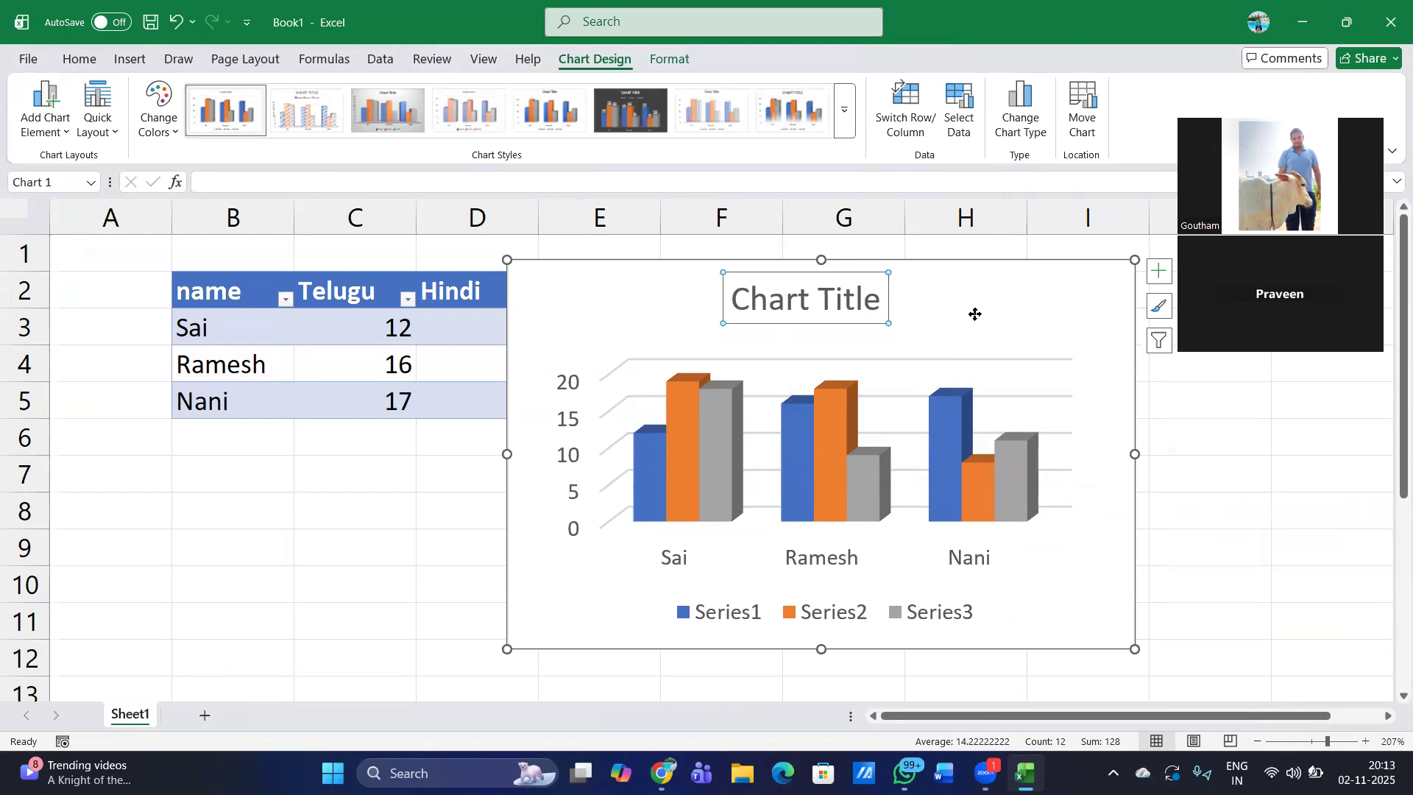
left_click_drag(507, 260, 637, 336)
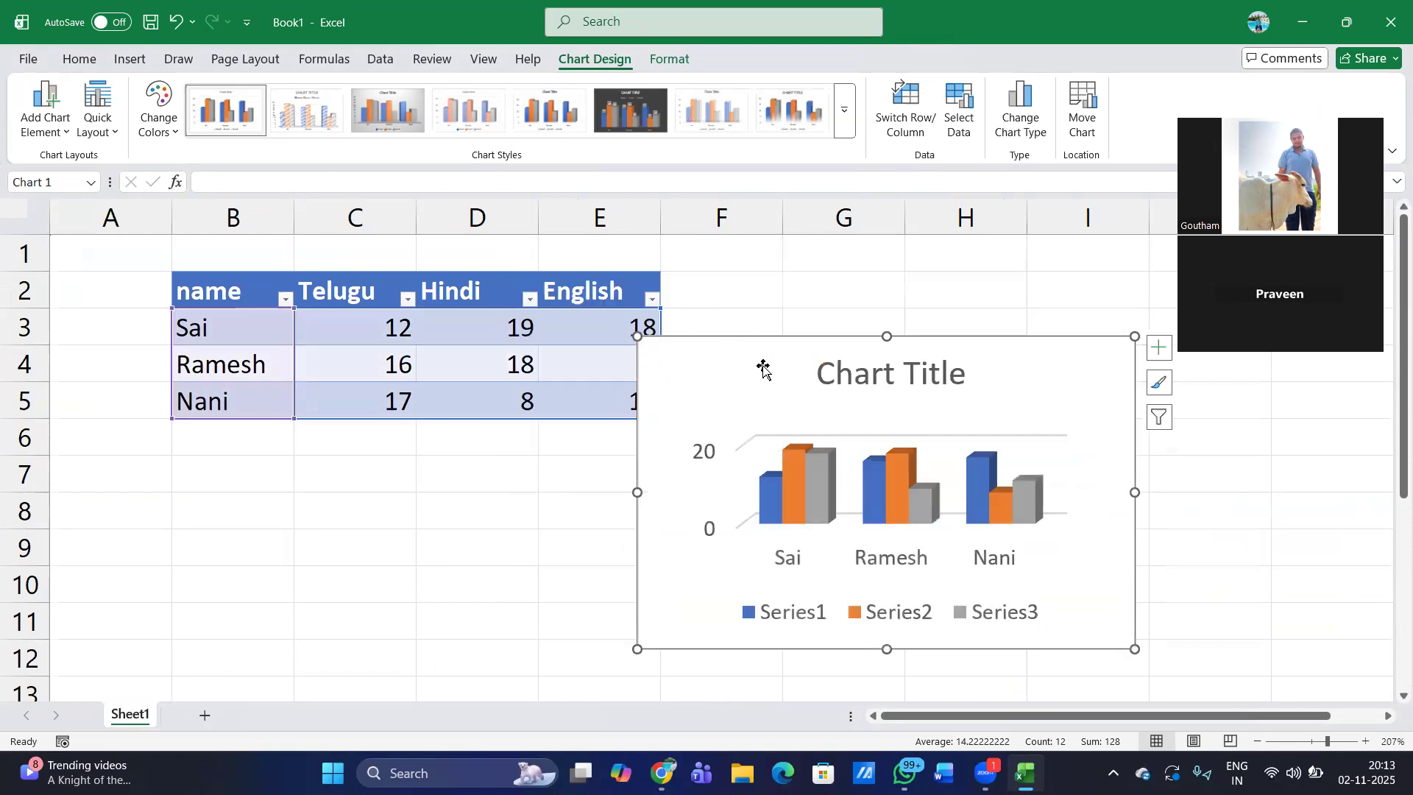
left_click_drag(787, 354, 842, 334)
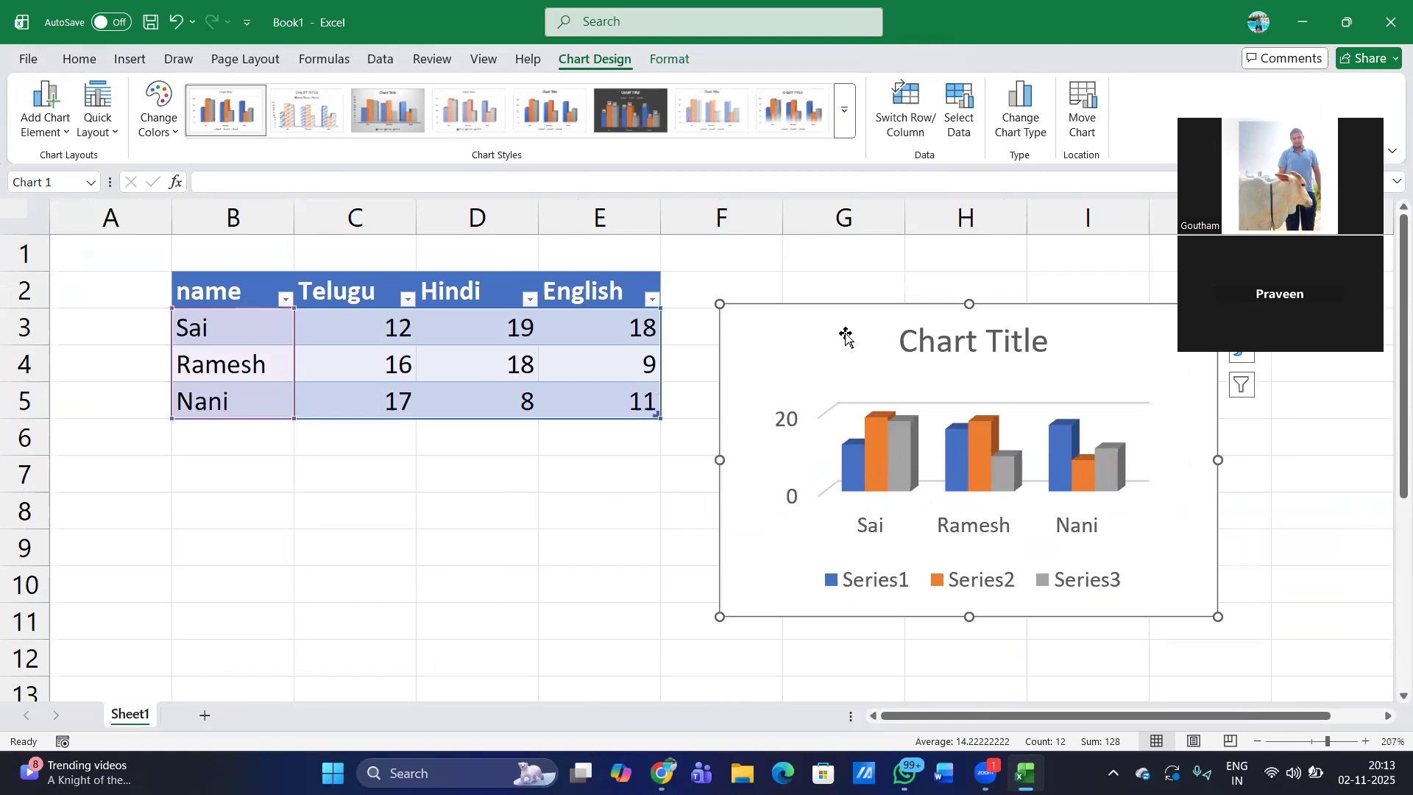
- Apply a preset chart style with fading columns and a bold, all-caps title
left_click(955, 337)
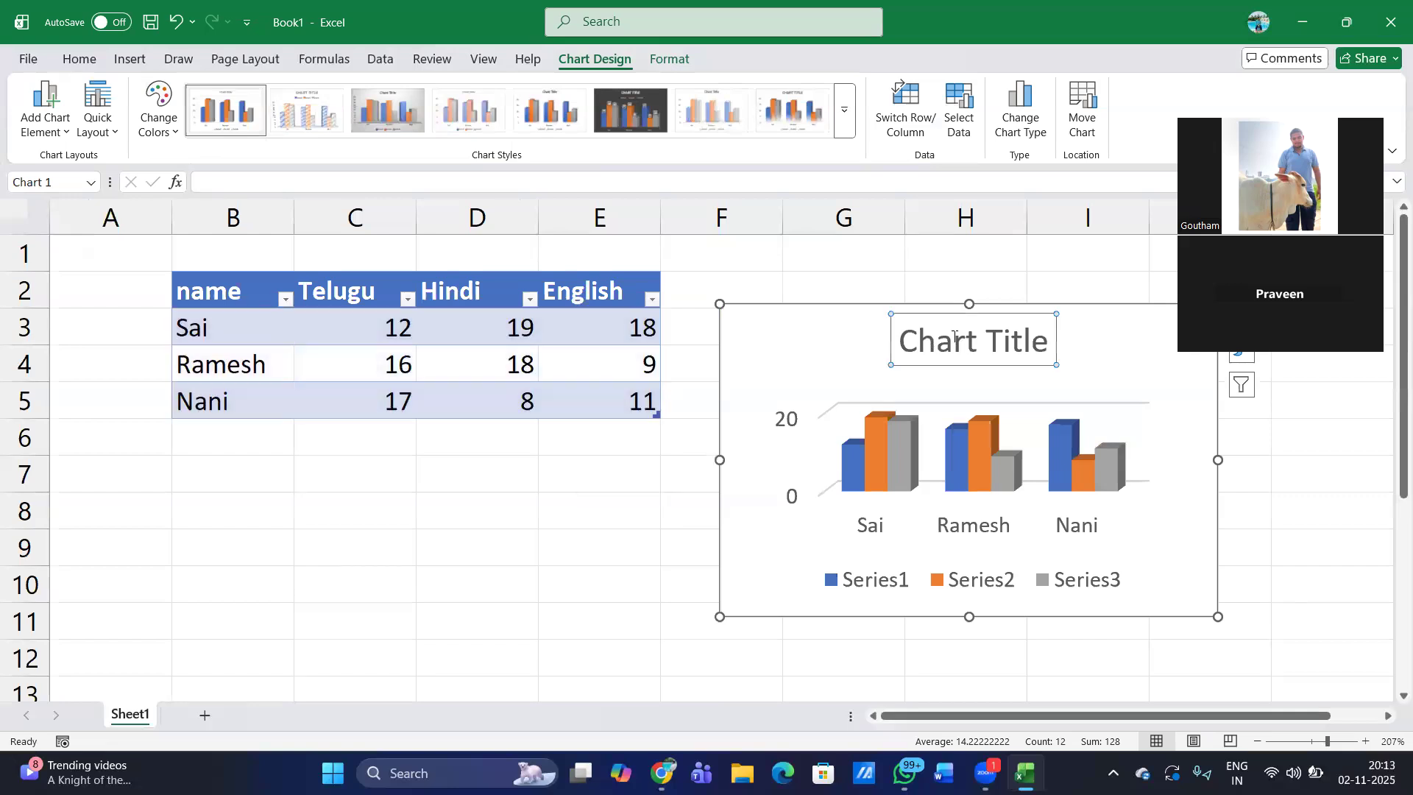
left_click(786, 114)
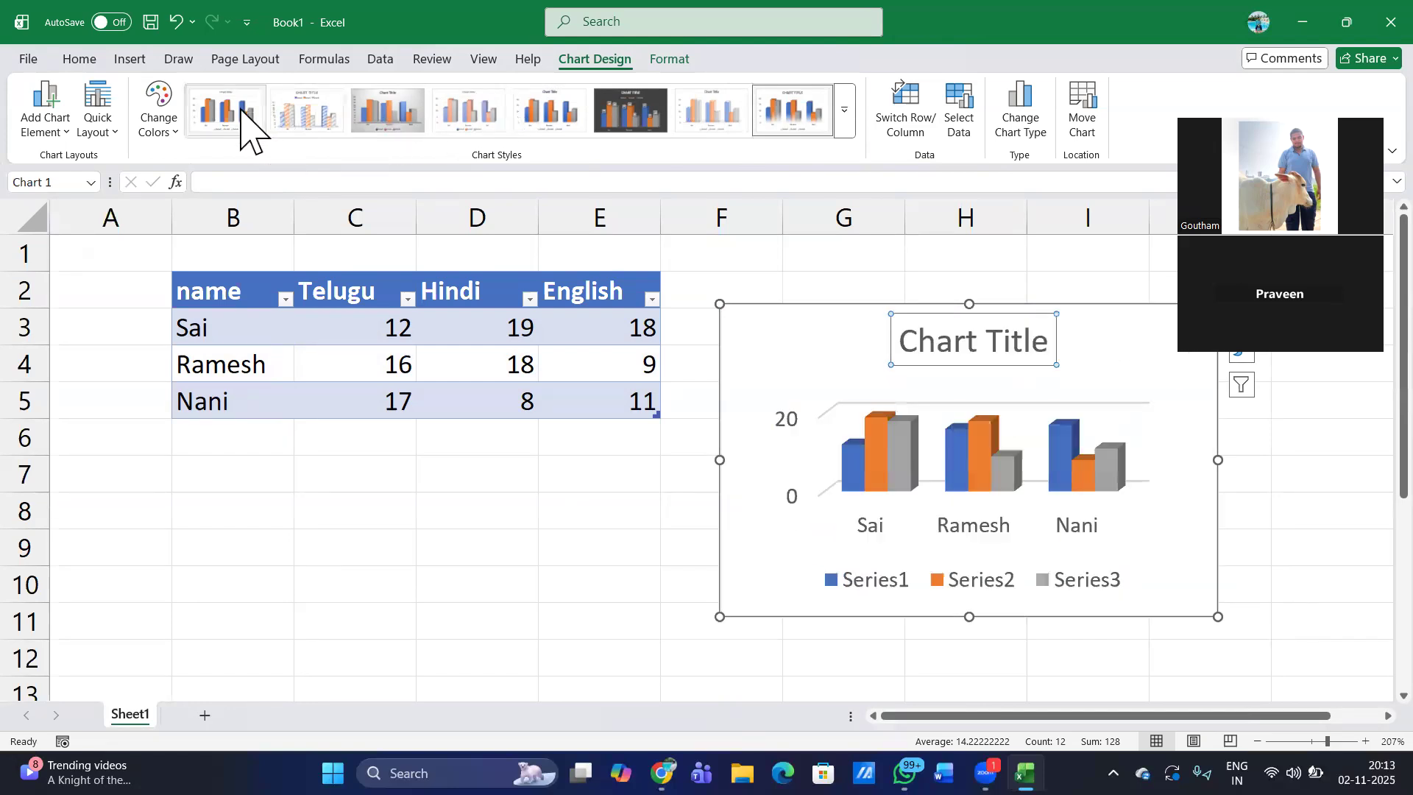
left_click(366, 110)
left_click(541, 451)
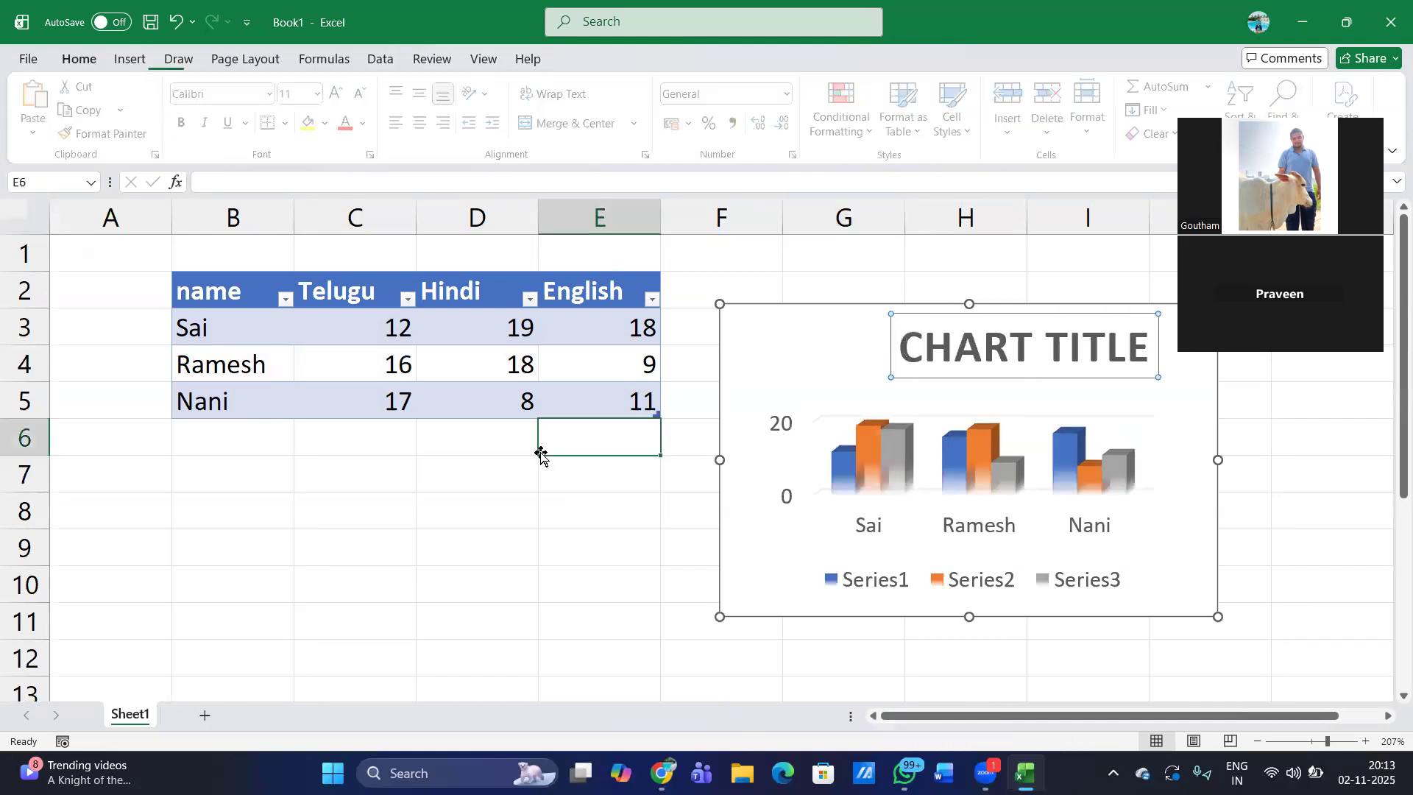
- Undo the chart styling, moves and resizing, the chart insertion and the table conversion, back to the plain marks range
key("ctrl+z")
key("ctrl+z")
key("ctrl+z")
key("ctrl+z")
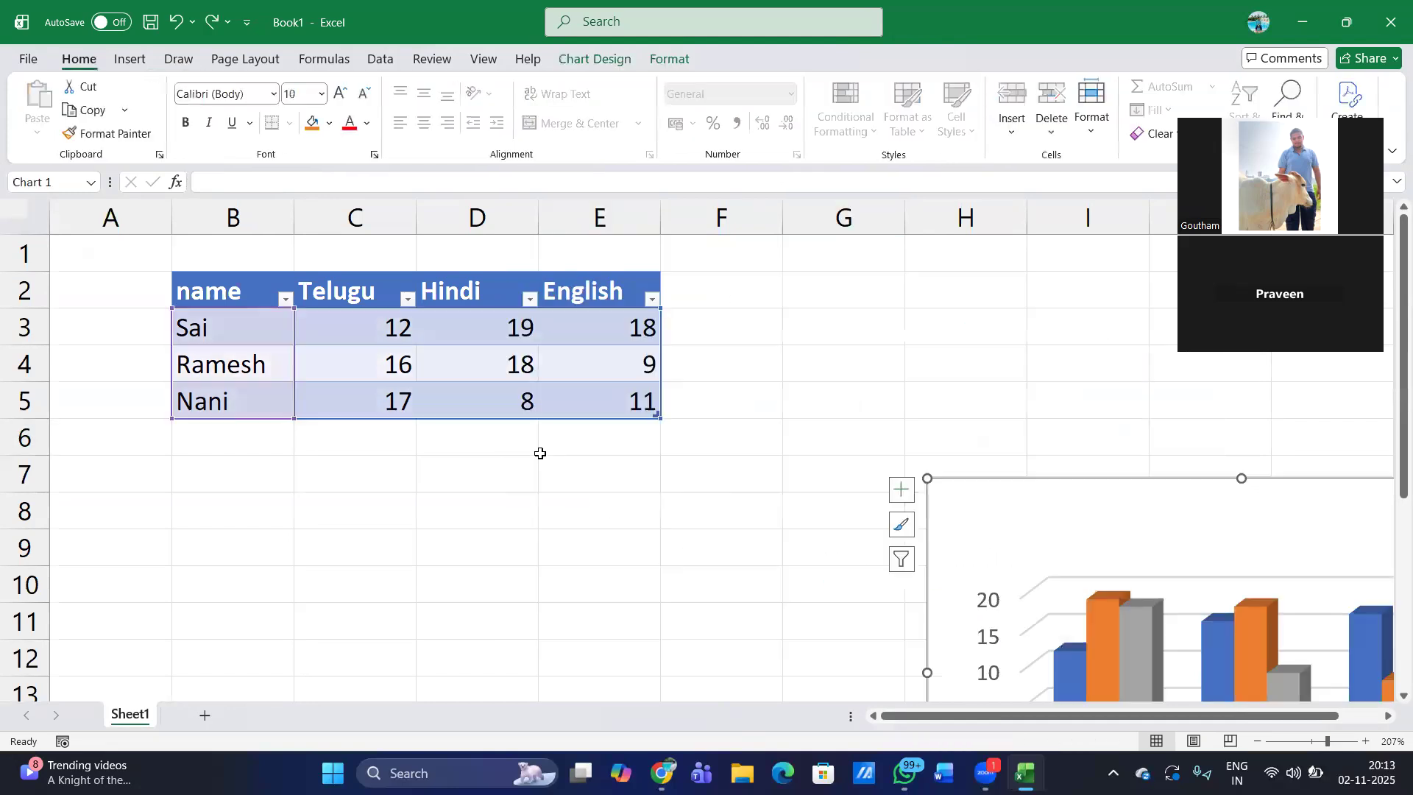
key("ctrl+z")
key("ctrl+z")
scroll(540, 452, "up", 10)
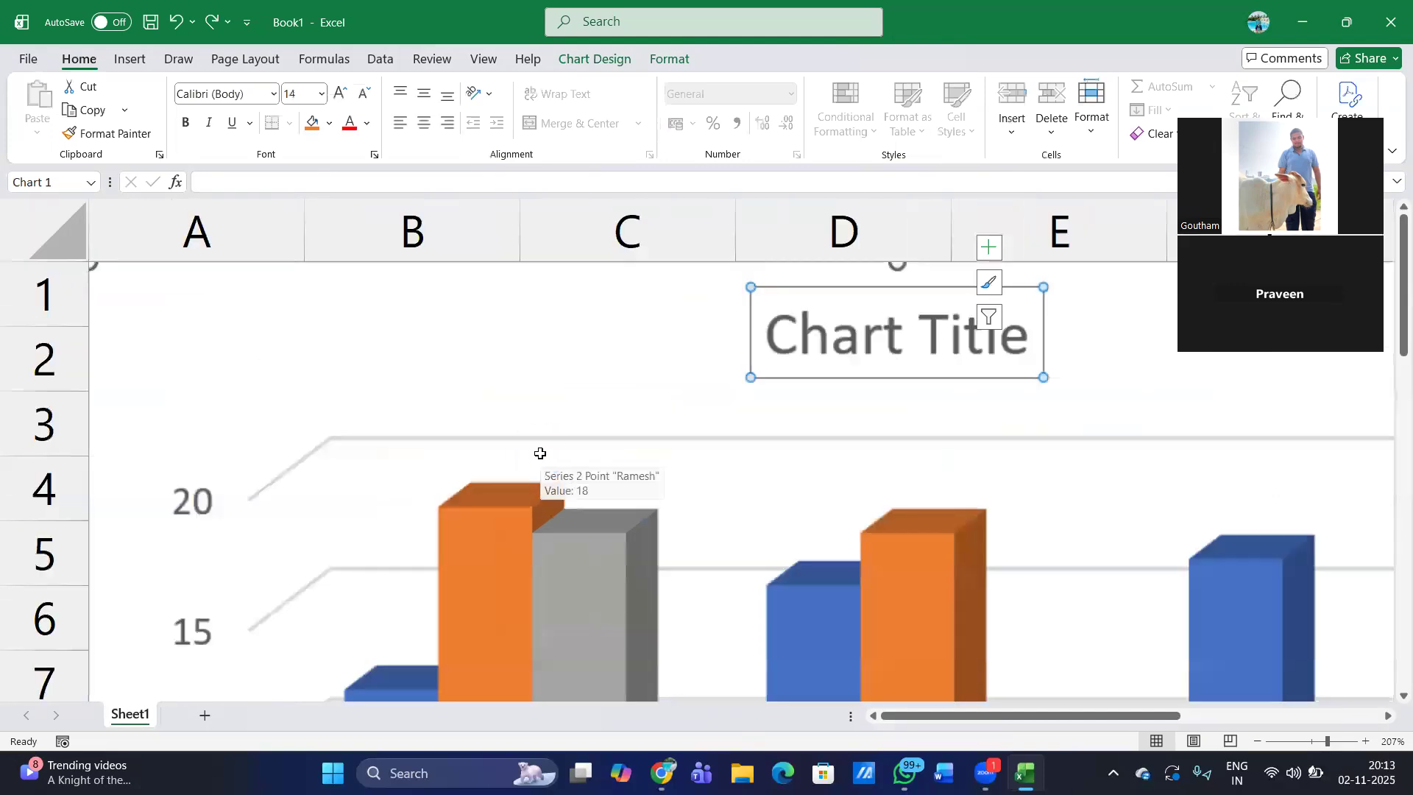
key("ctrl+z")
key("ctrl+z")
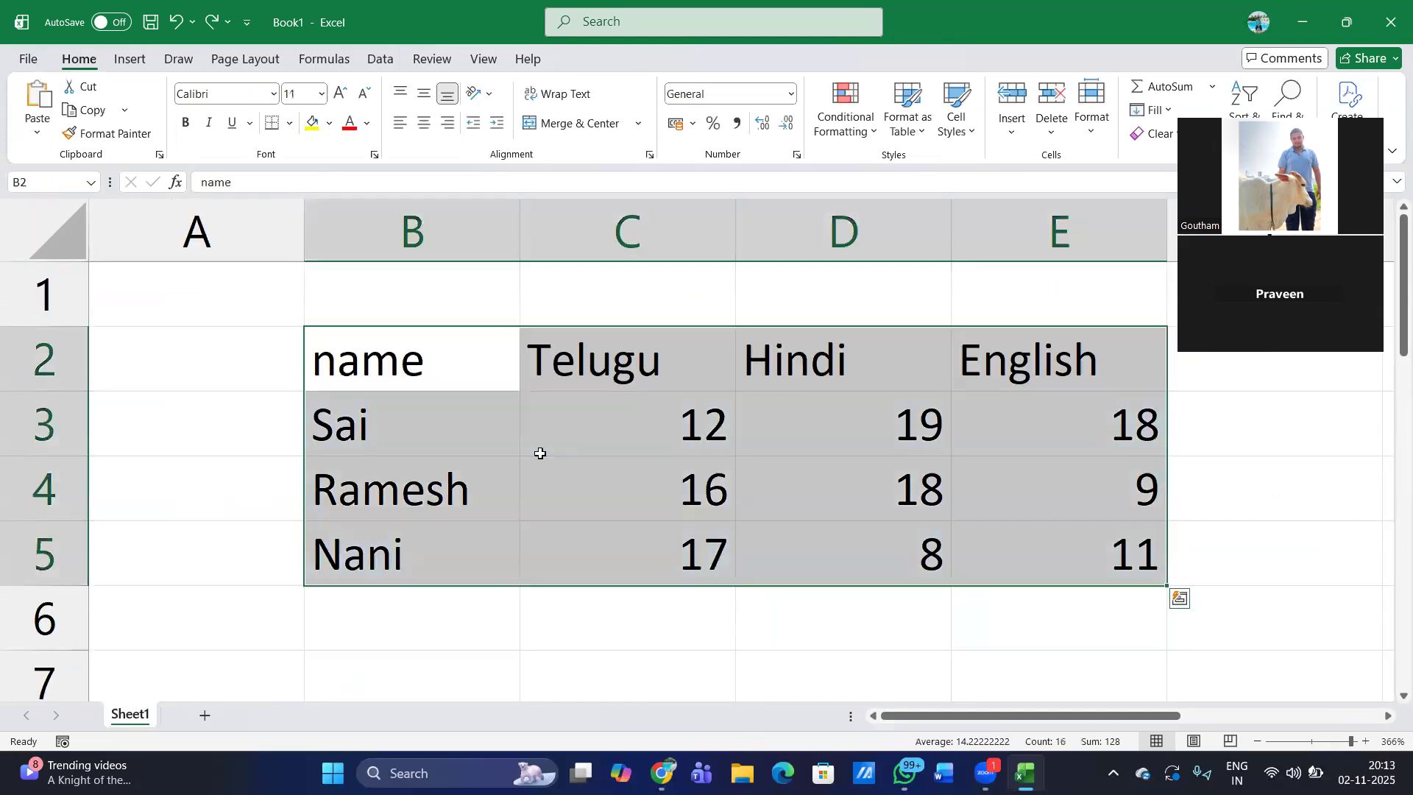
- Insert the recommended clustered column chart of the marks range, with students on the axis and subjects in the legend
left_click(139, 64)
left_click(496, 110)
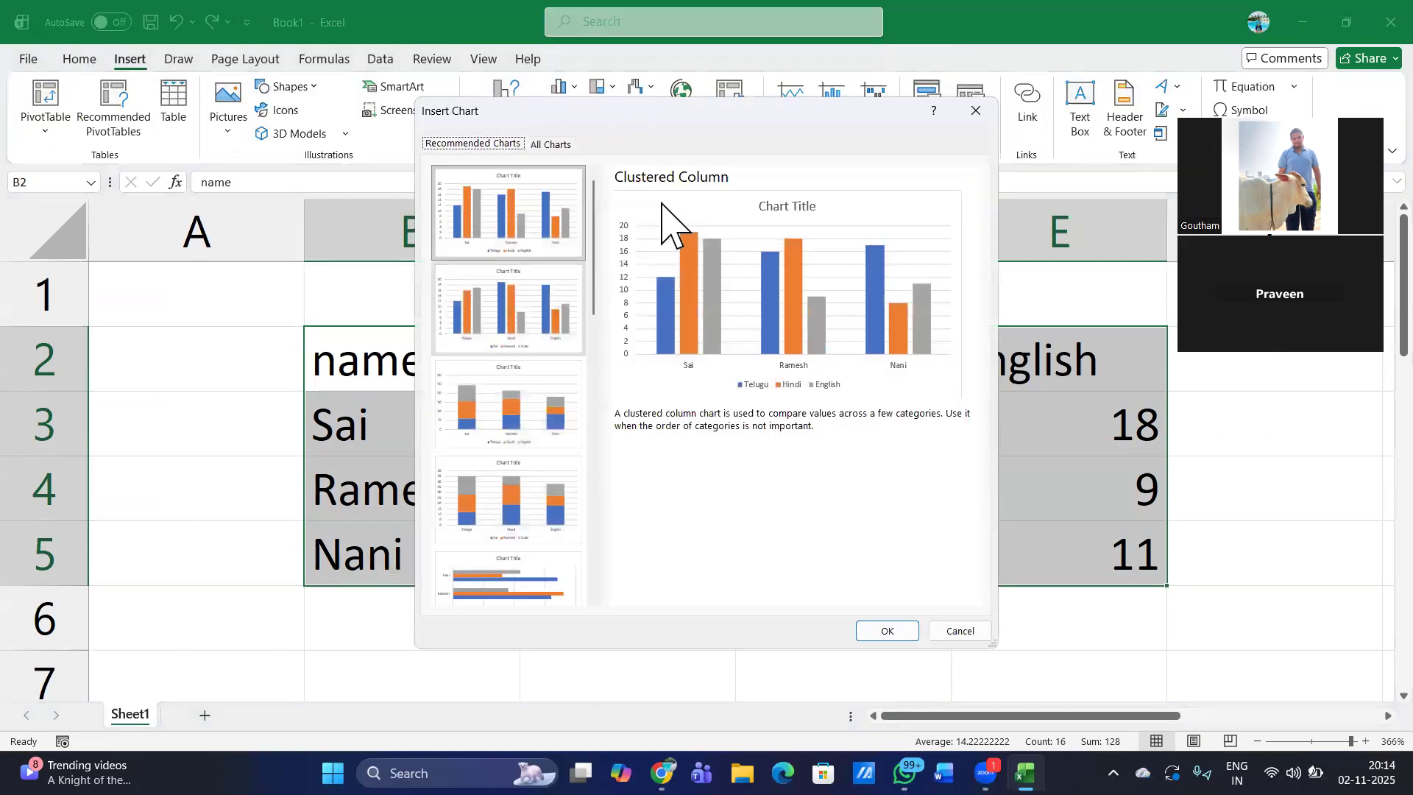
left_click(876, 631)
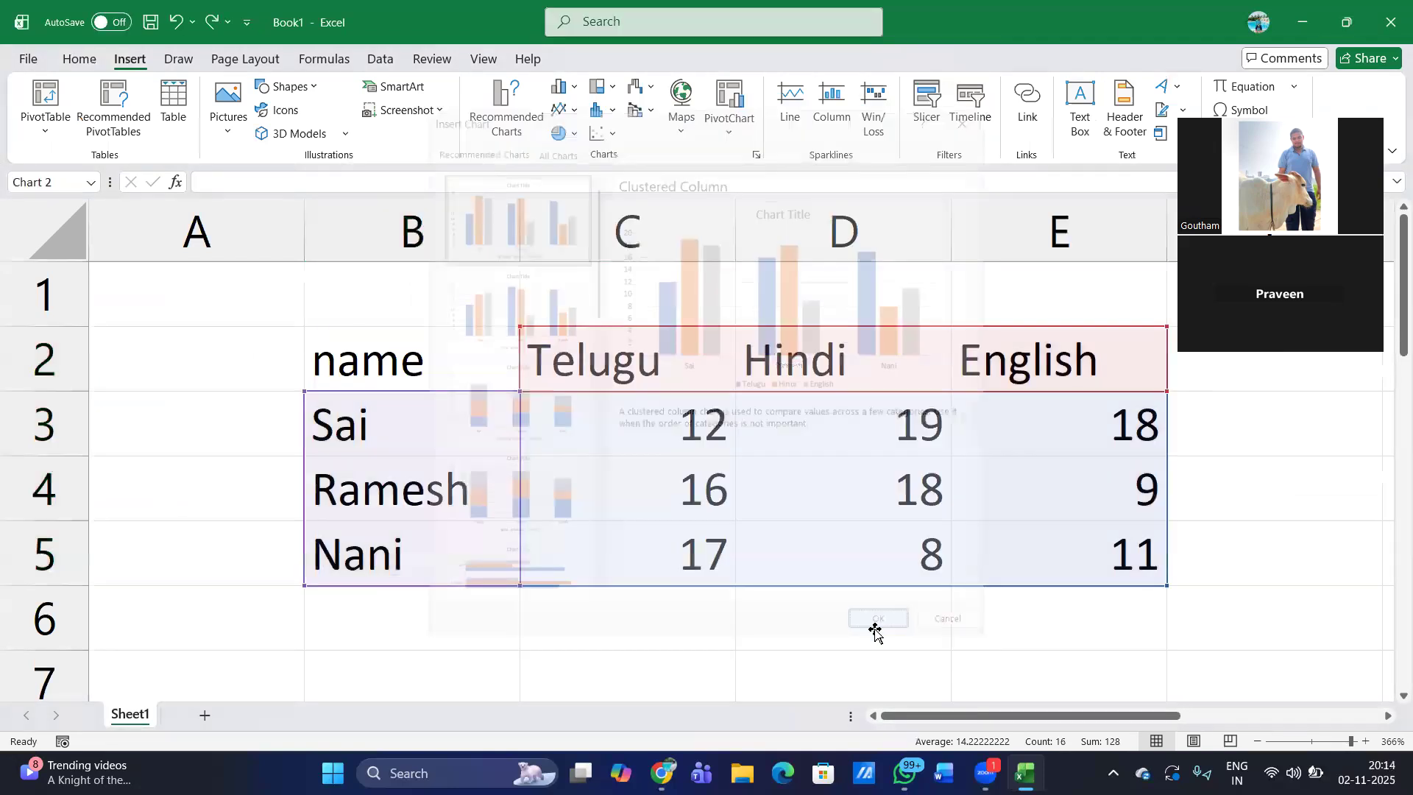
- Resize the chart and place it clear of the marks table, spanning about columns F to J and rows 1 to 12
scroll(875, 631, "down", 10)
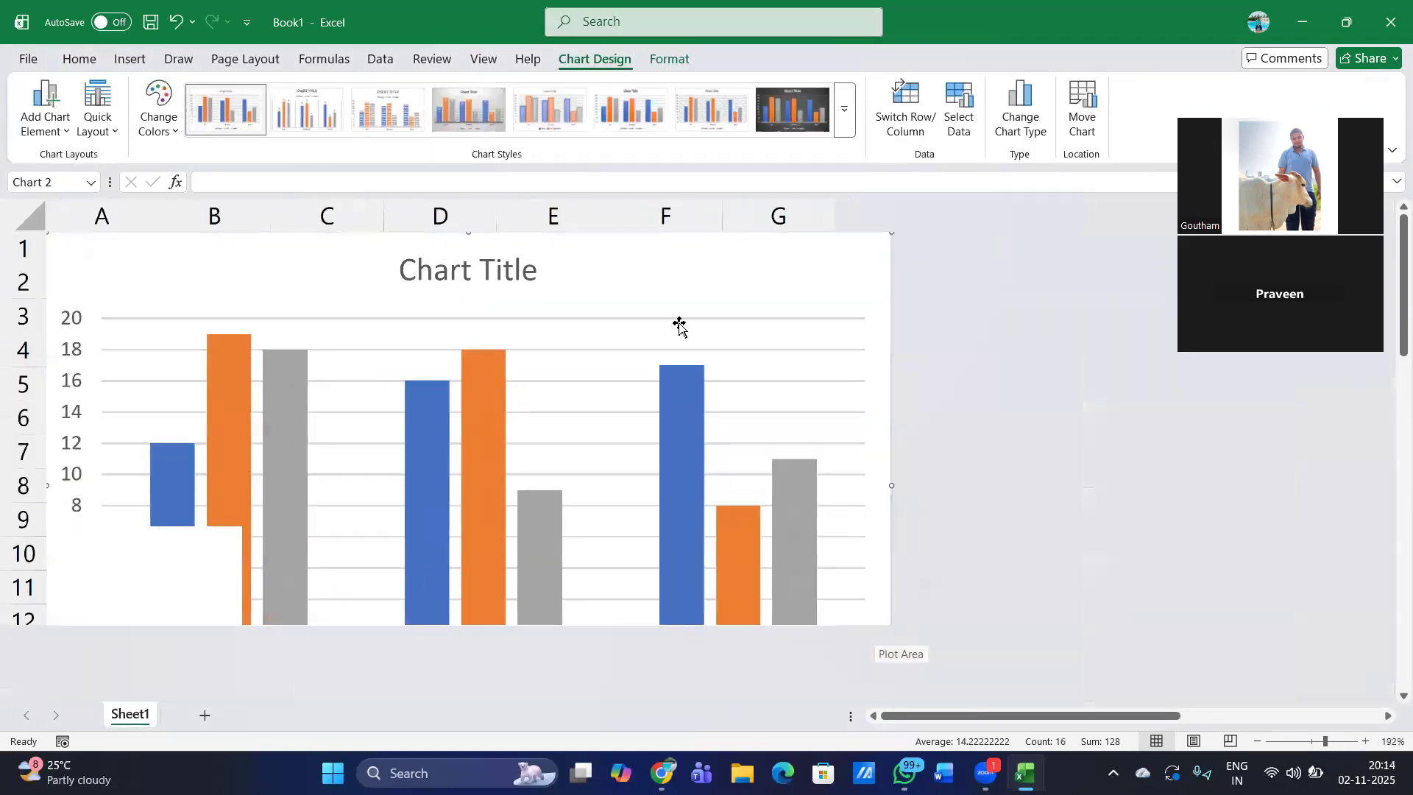
left_click_drag(240, 243, 710, 336)
left_click_drag(519, 327, 861, 530)
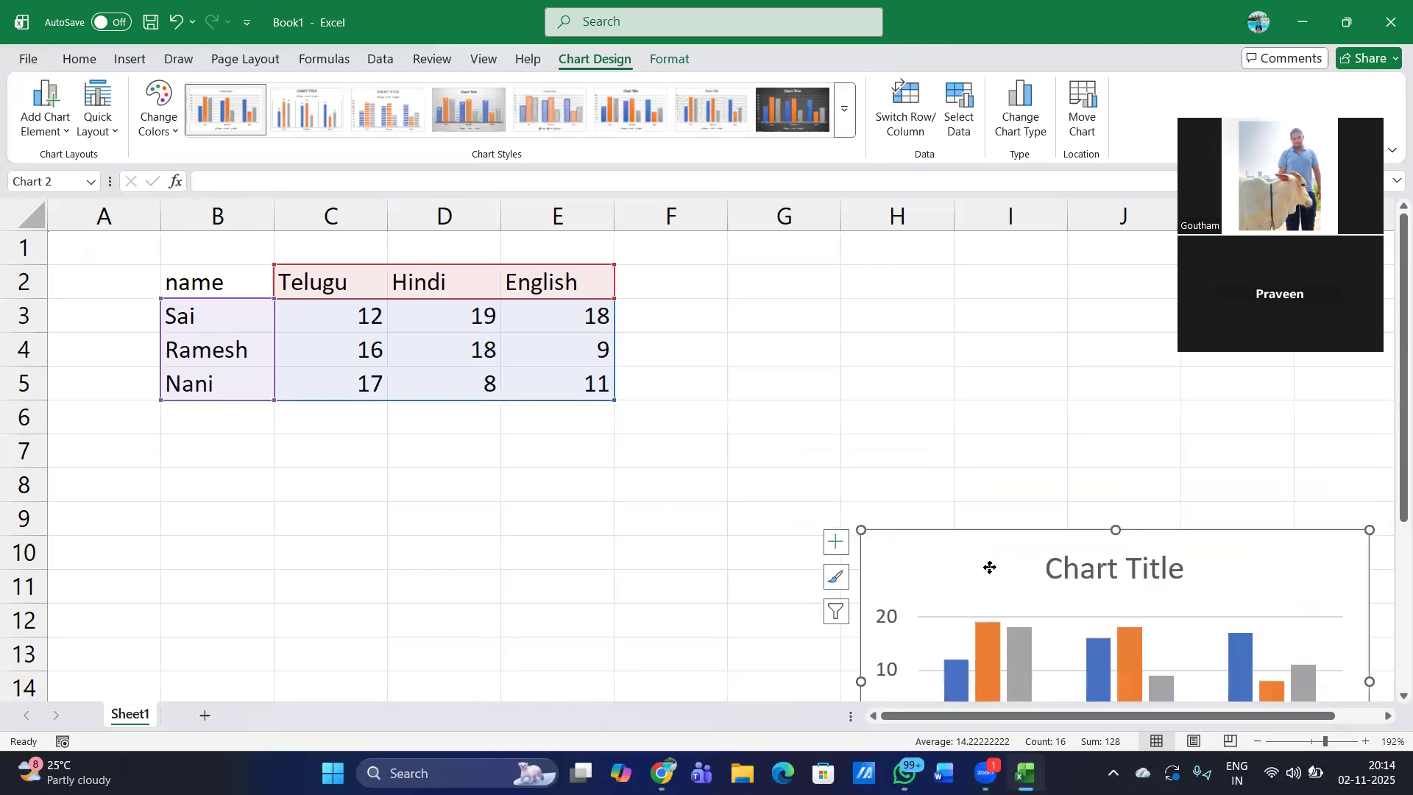
left_click_drag(990, 567, 843, 312)
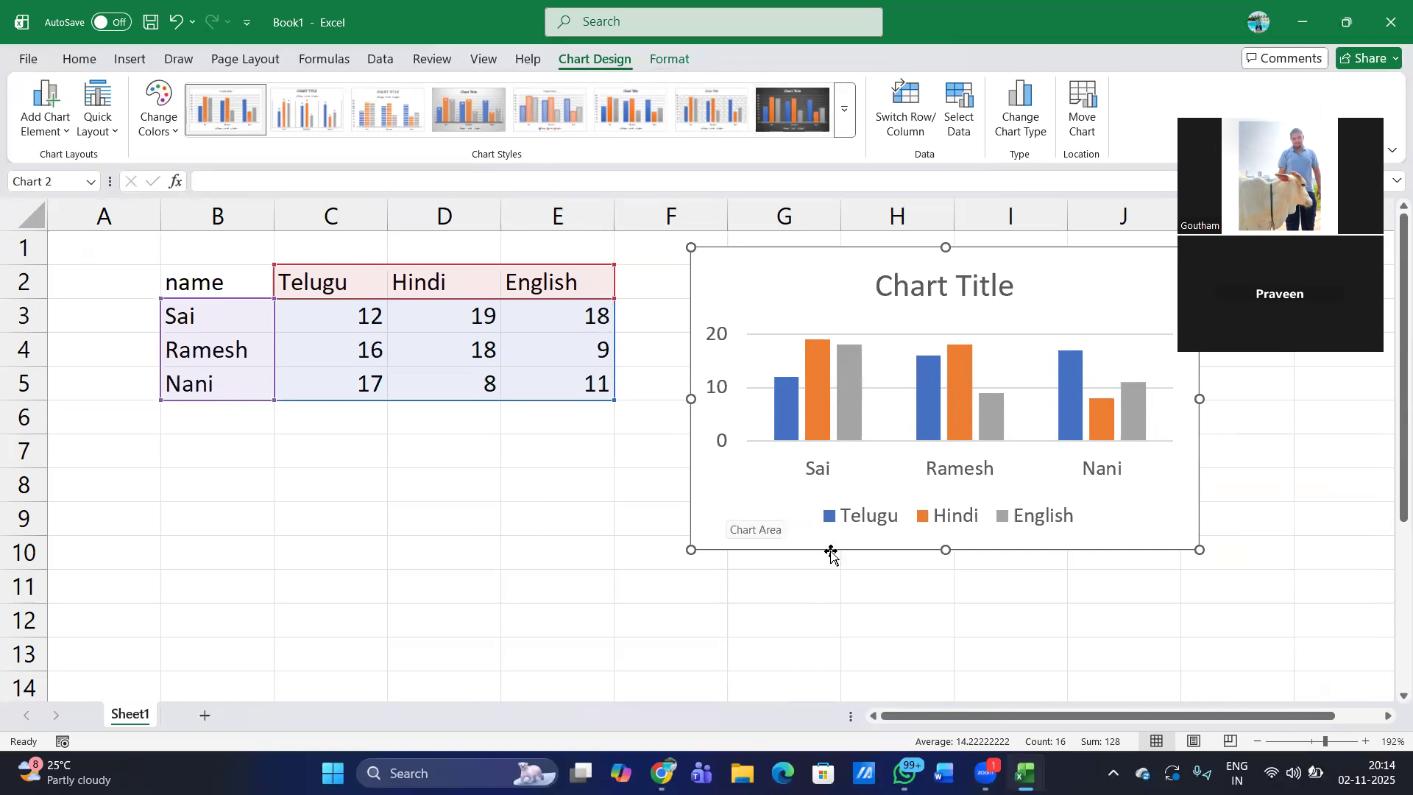
left_click_drag(691, 549, 662, 626)
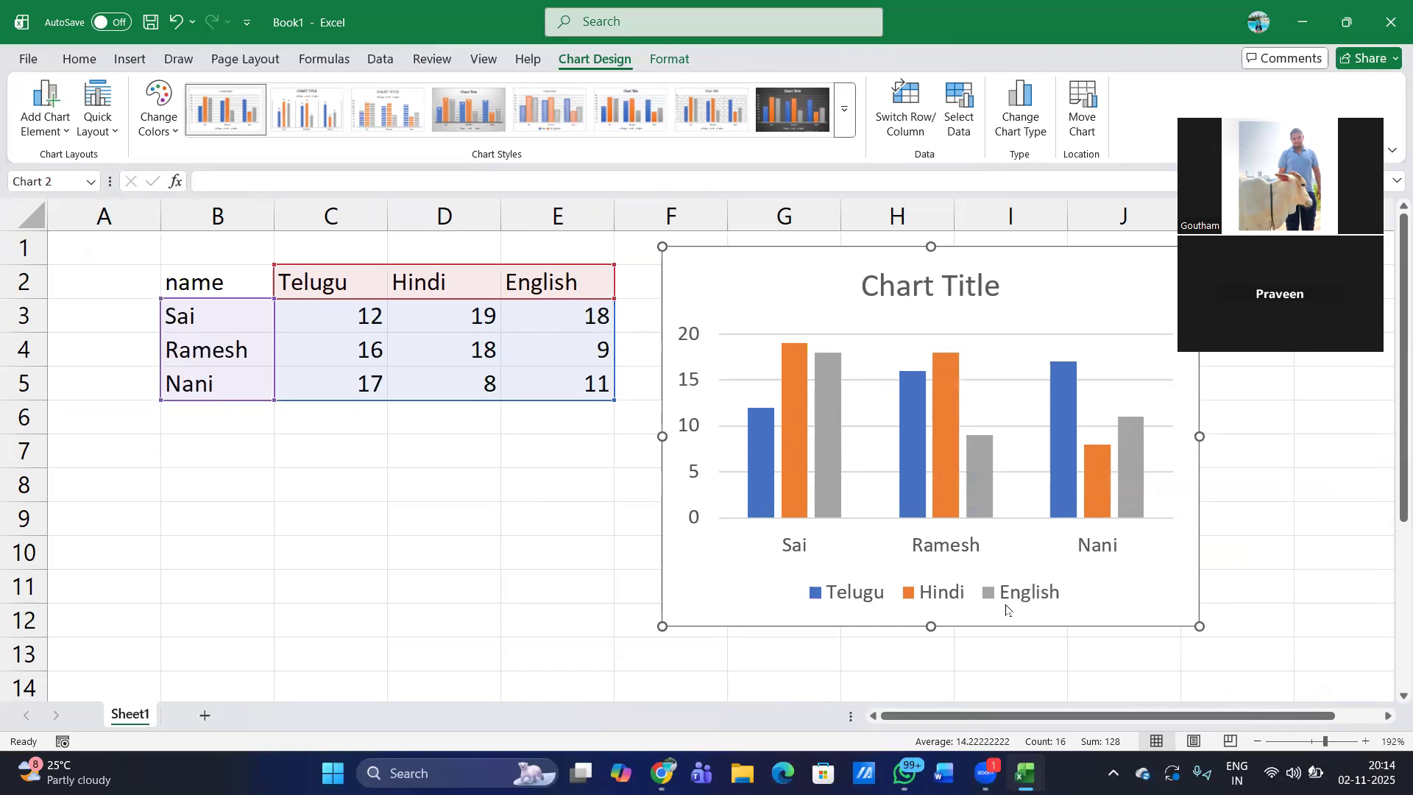
- Apply the preset chart style with a grey gradient background, bold title and data labels inside the columns
mouse_move(819, 462)
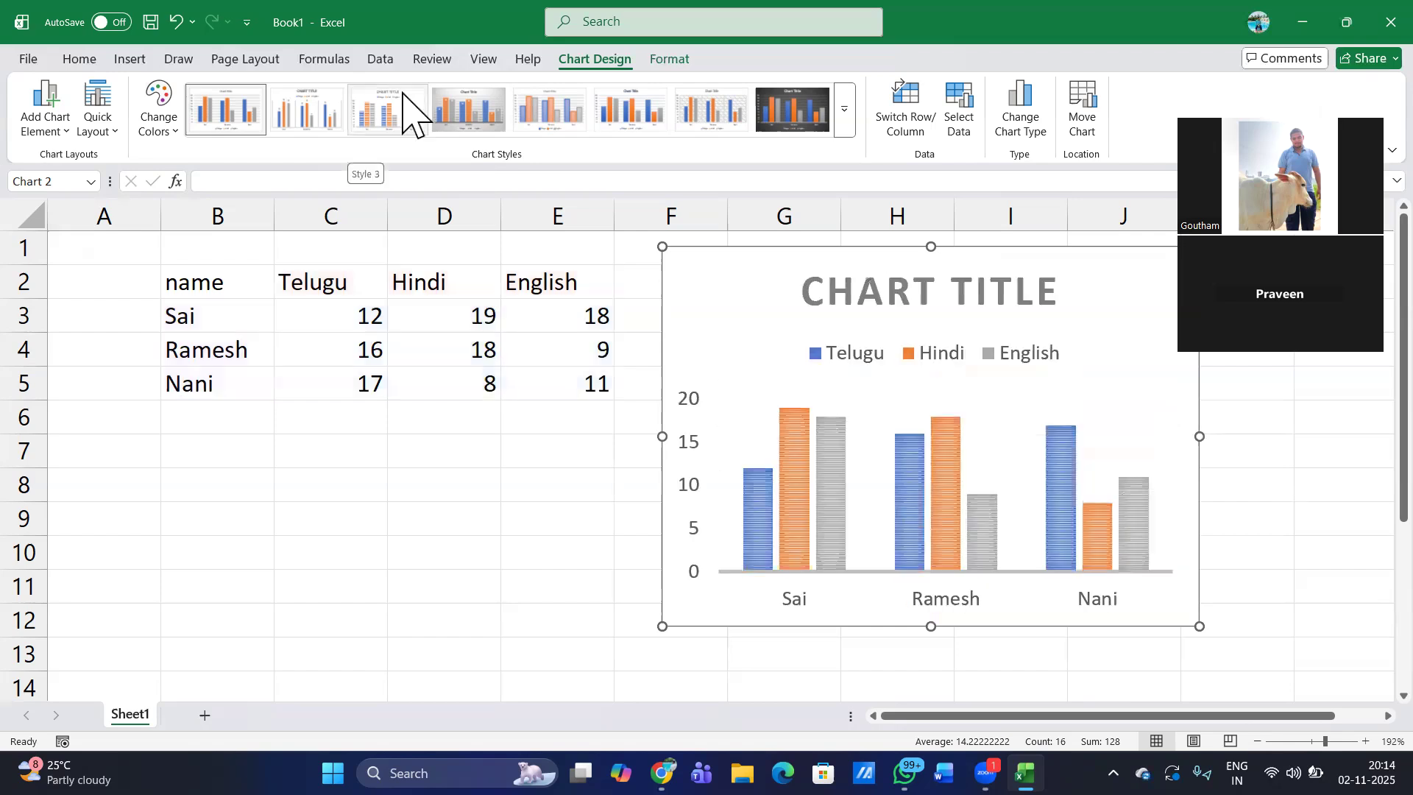
left_click(844, 111)
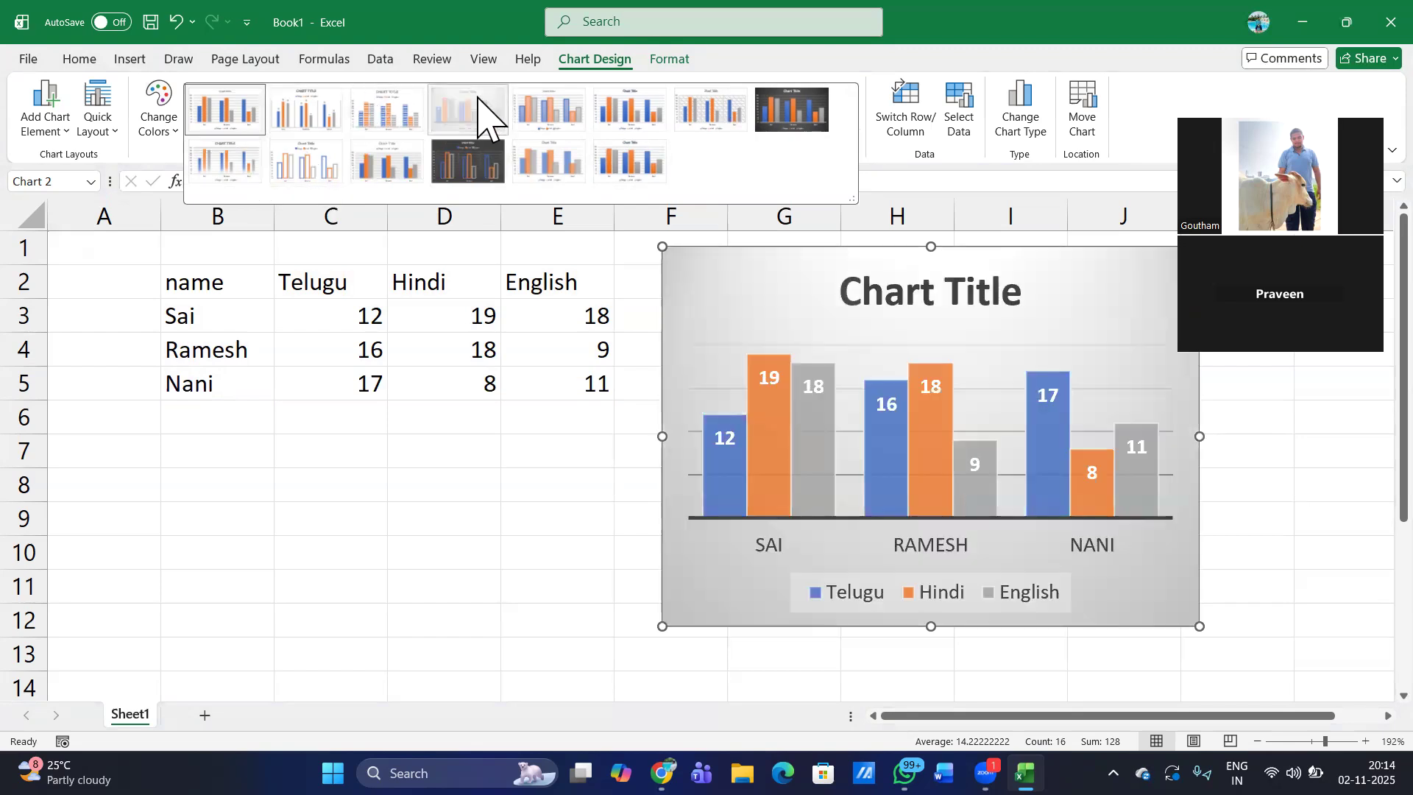
left_click(480, 111)
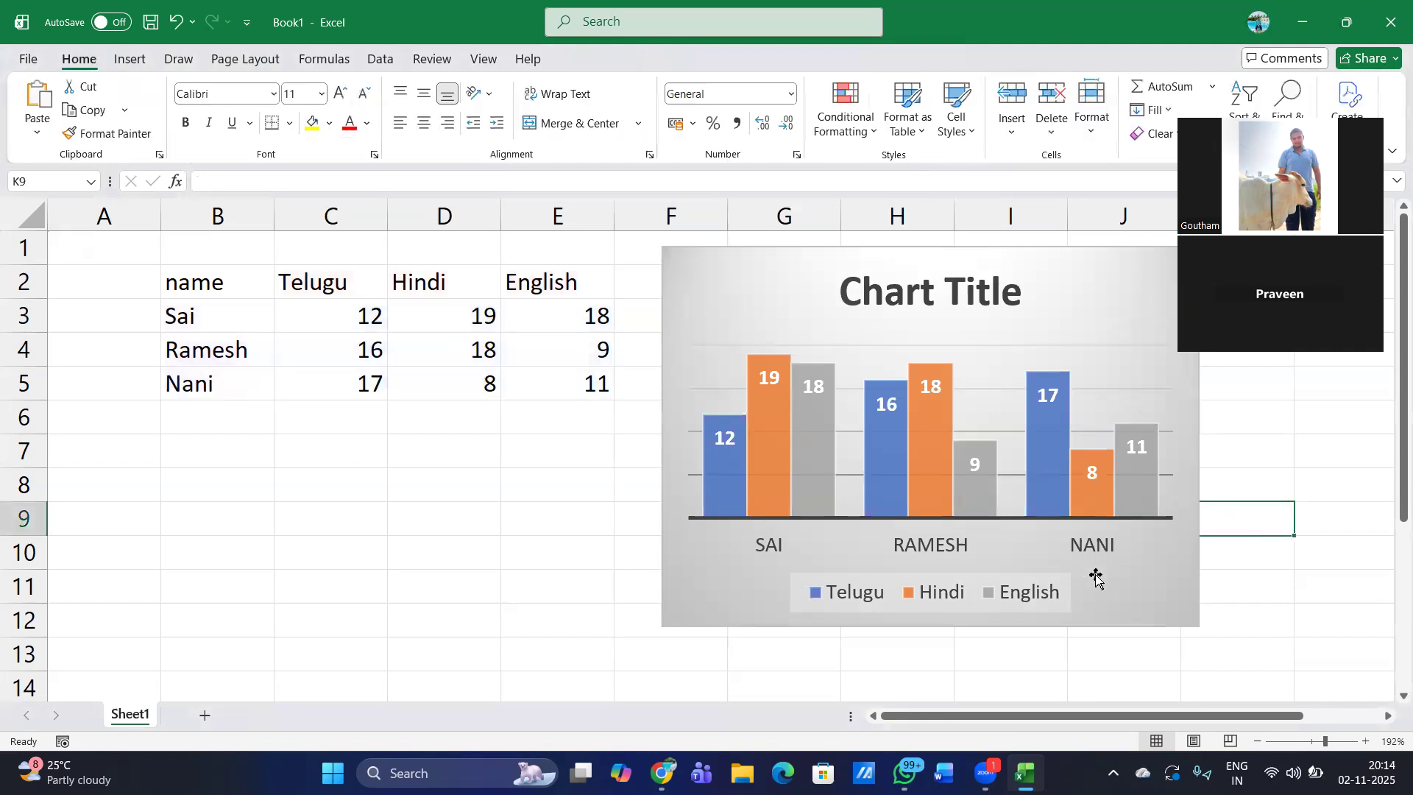
mouse_move(1101, 492)
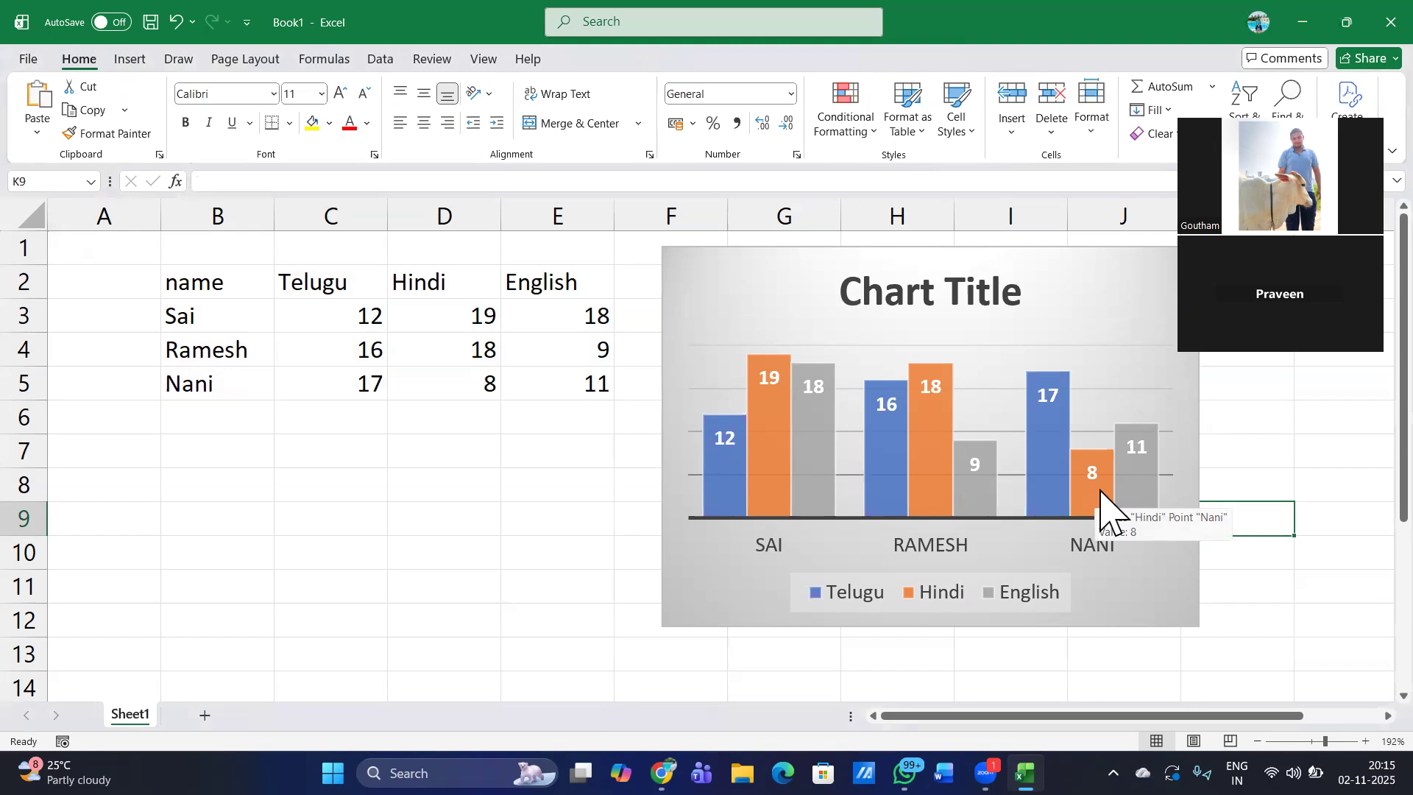
left_click(1079, 365)
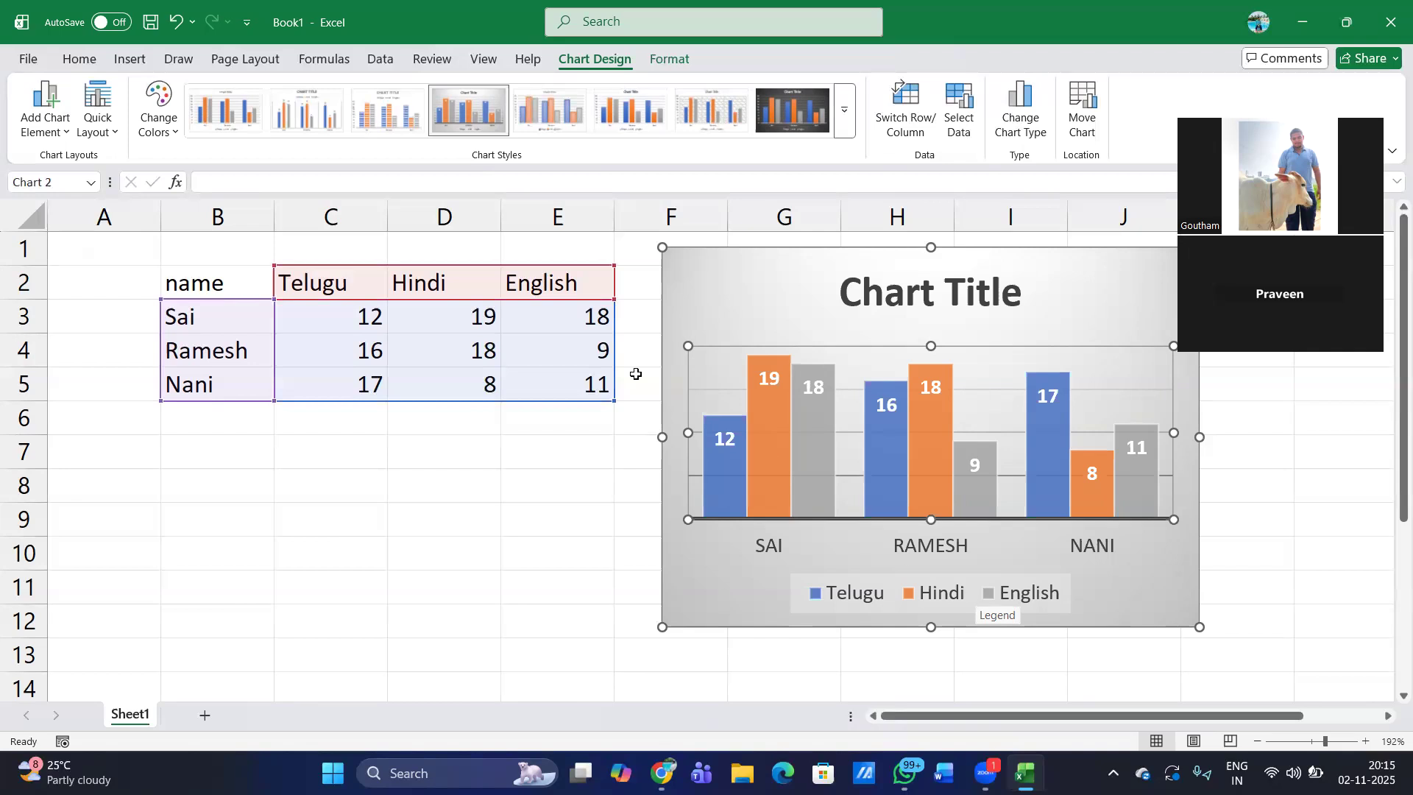
- Change the English marks of the first and third students to 8 in E3 and 5 in E5
left_click(558, 327)
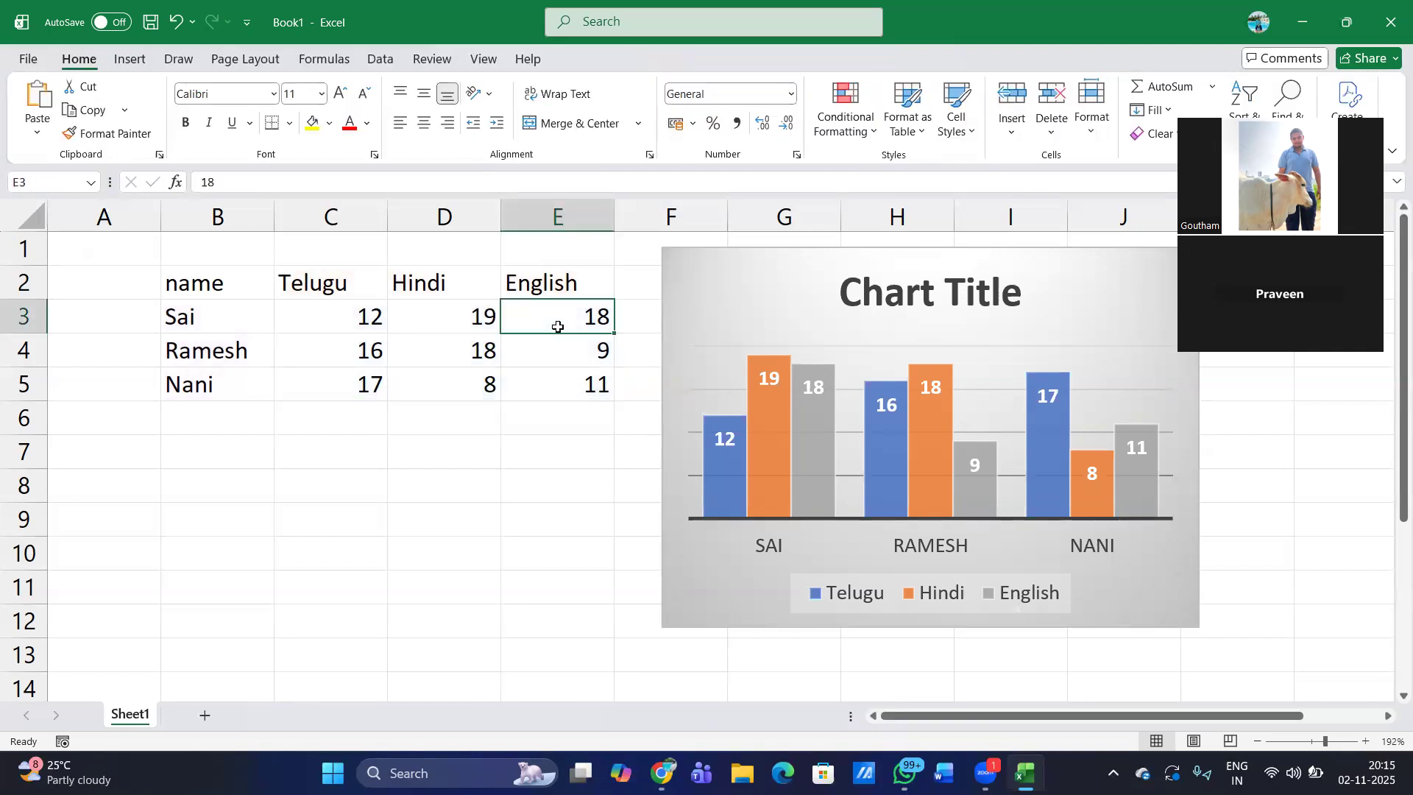
key("BackSpace")
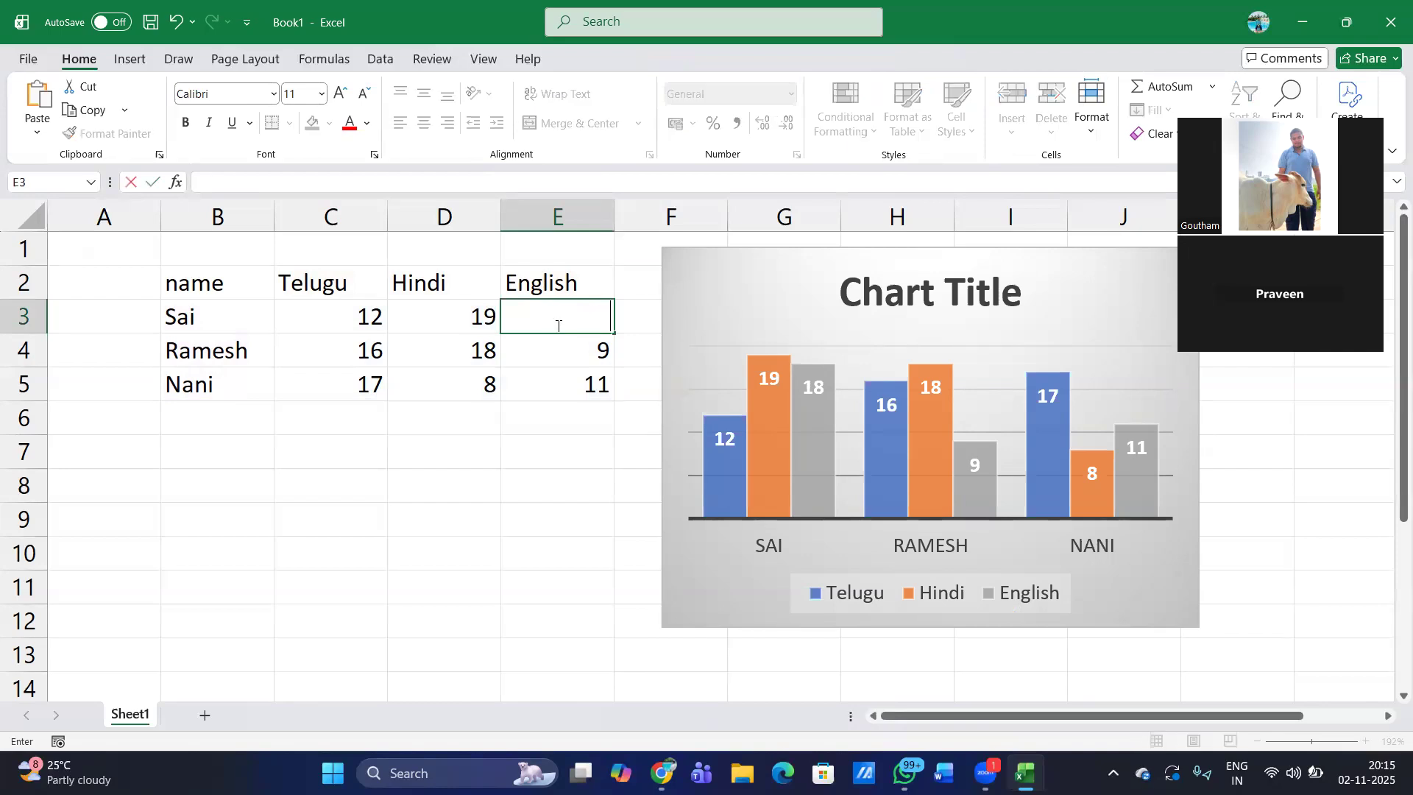
type("8")
key("Return")
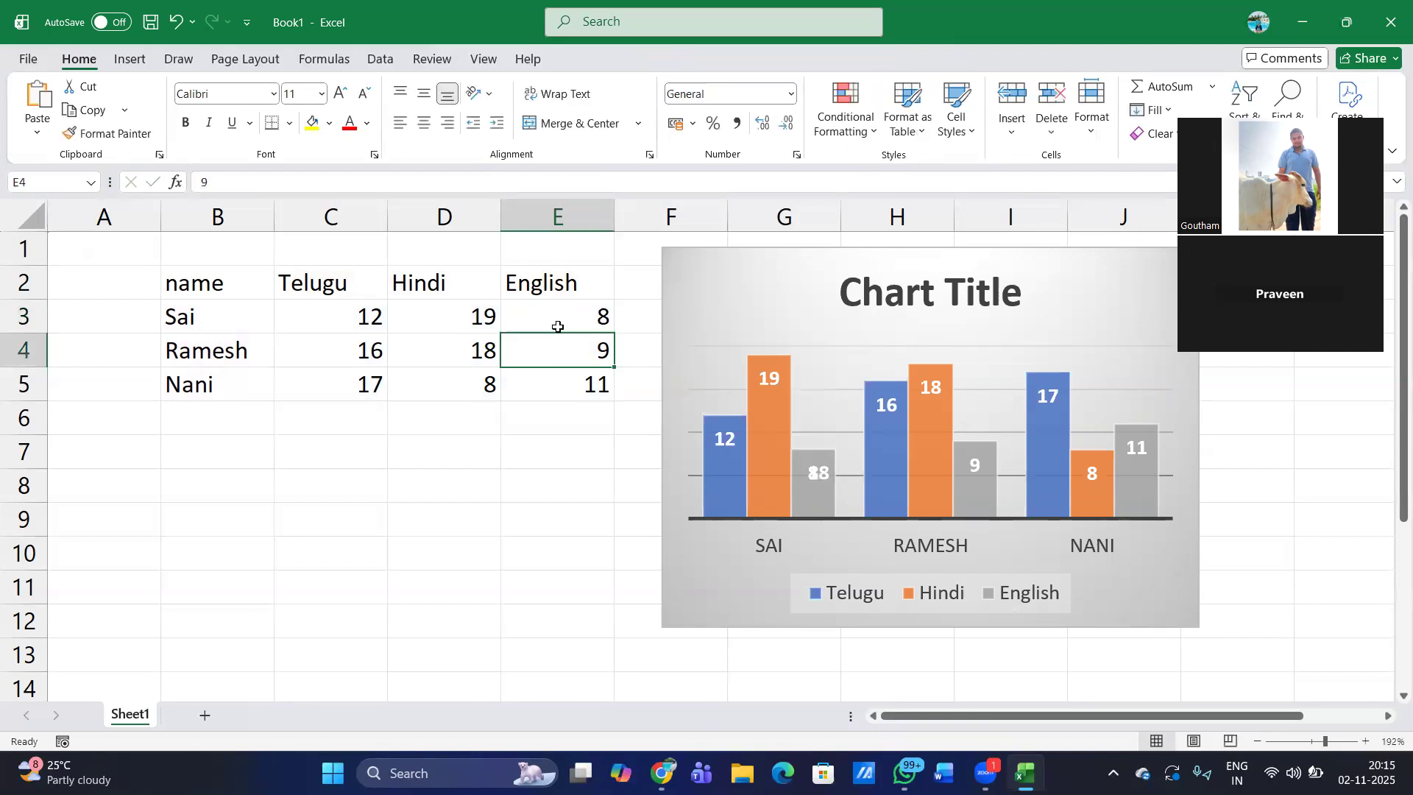
key("Return")
key("BackSpace")
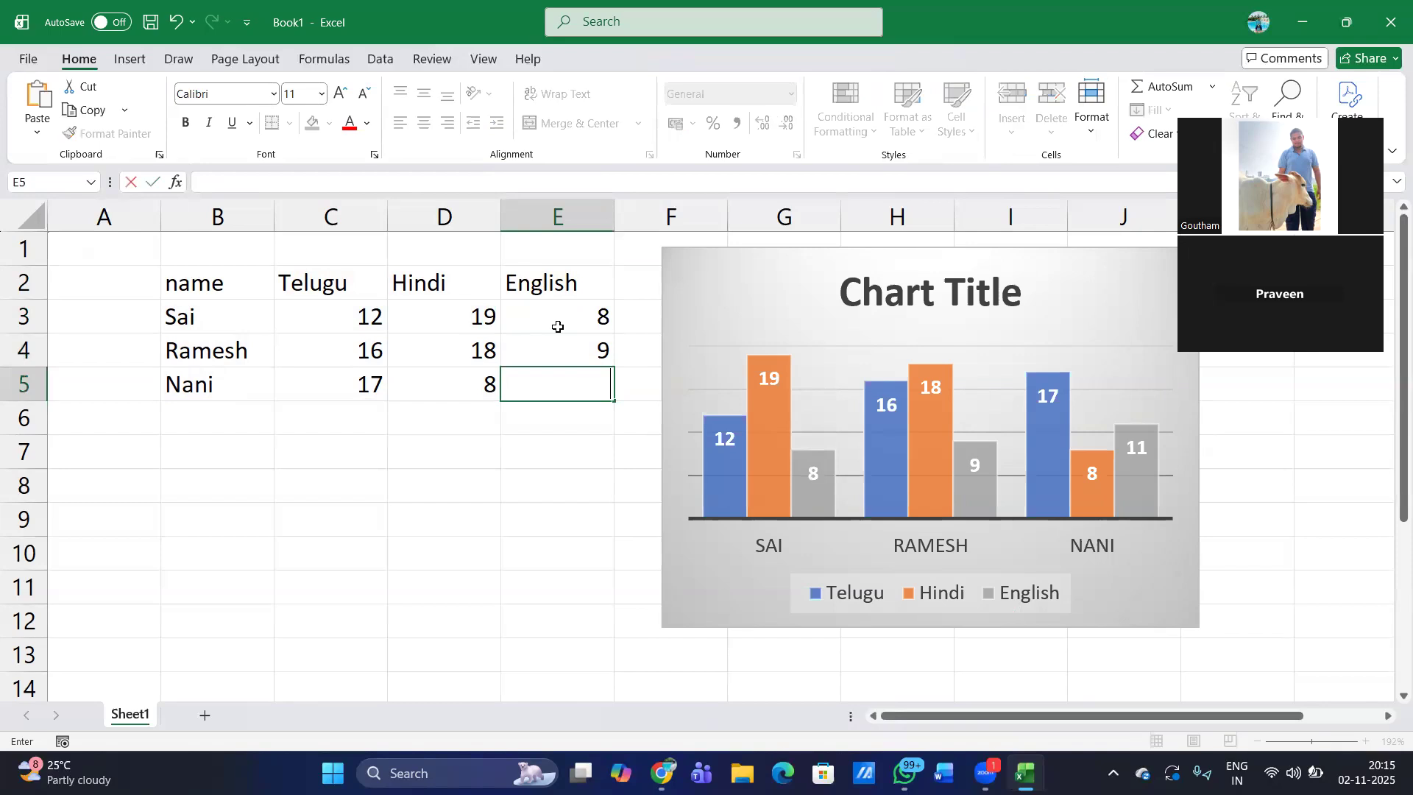
type("5")
key("Return")
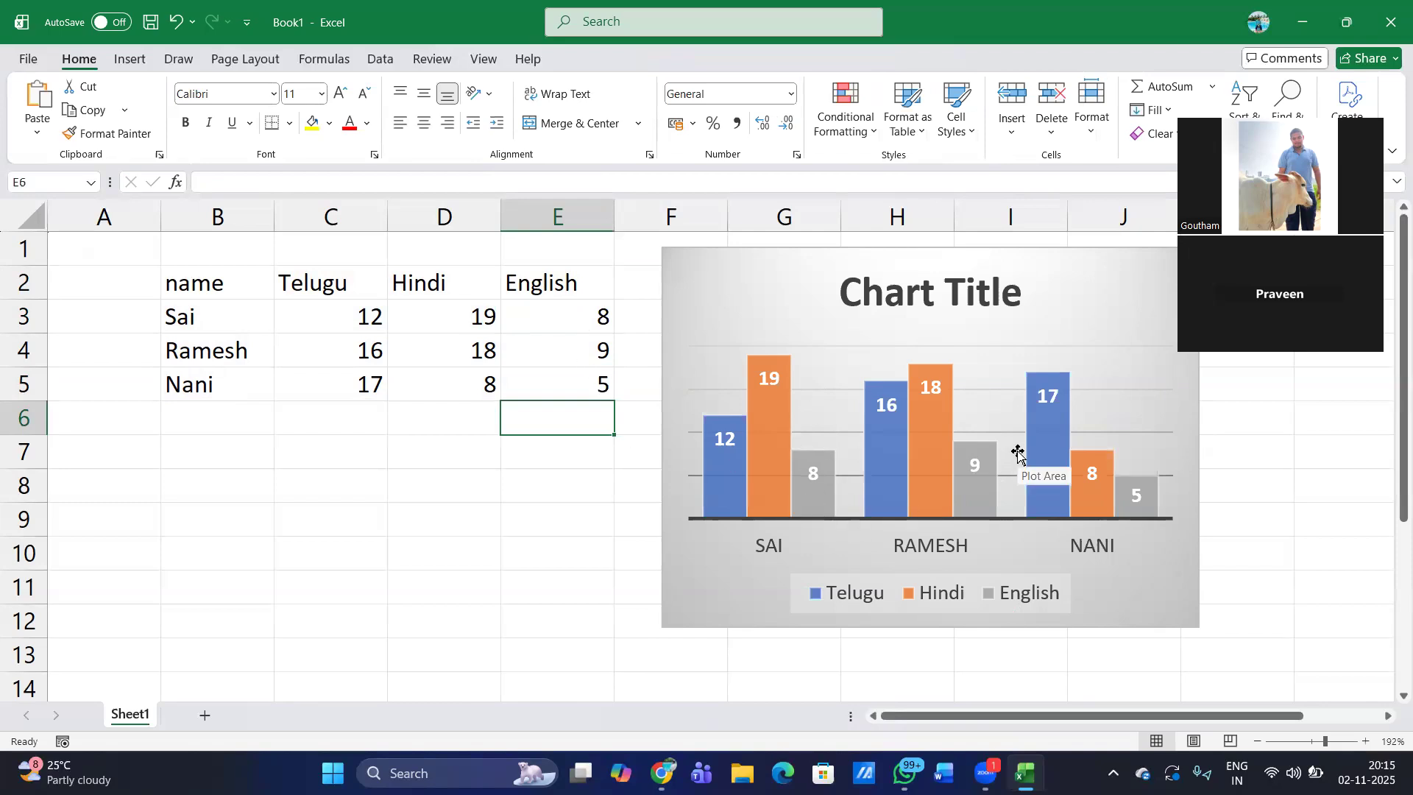
- Exclude the English series from the chart through its data source selection
mouse_move(785, 503)
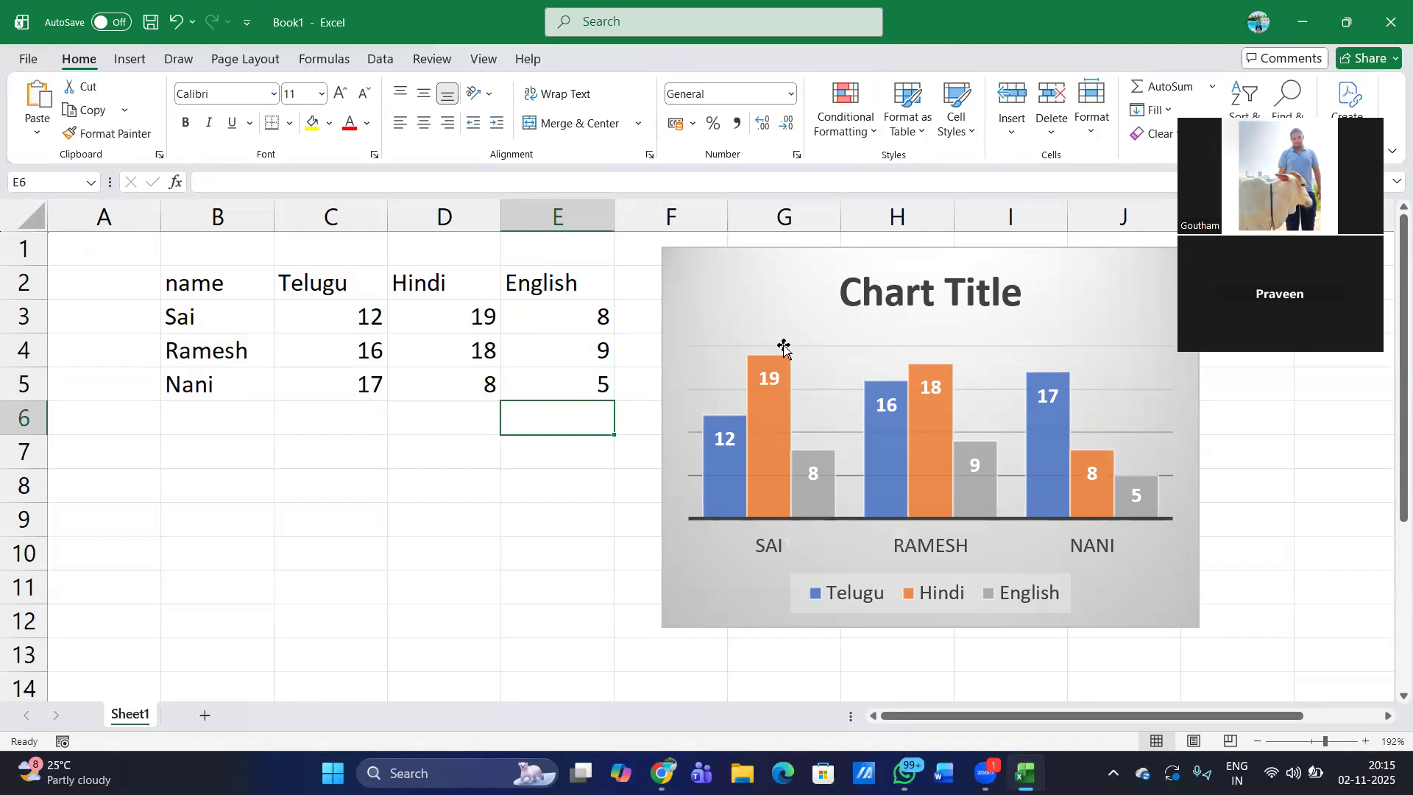
left_click(705, 332)
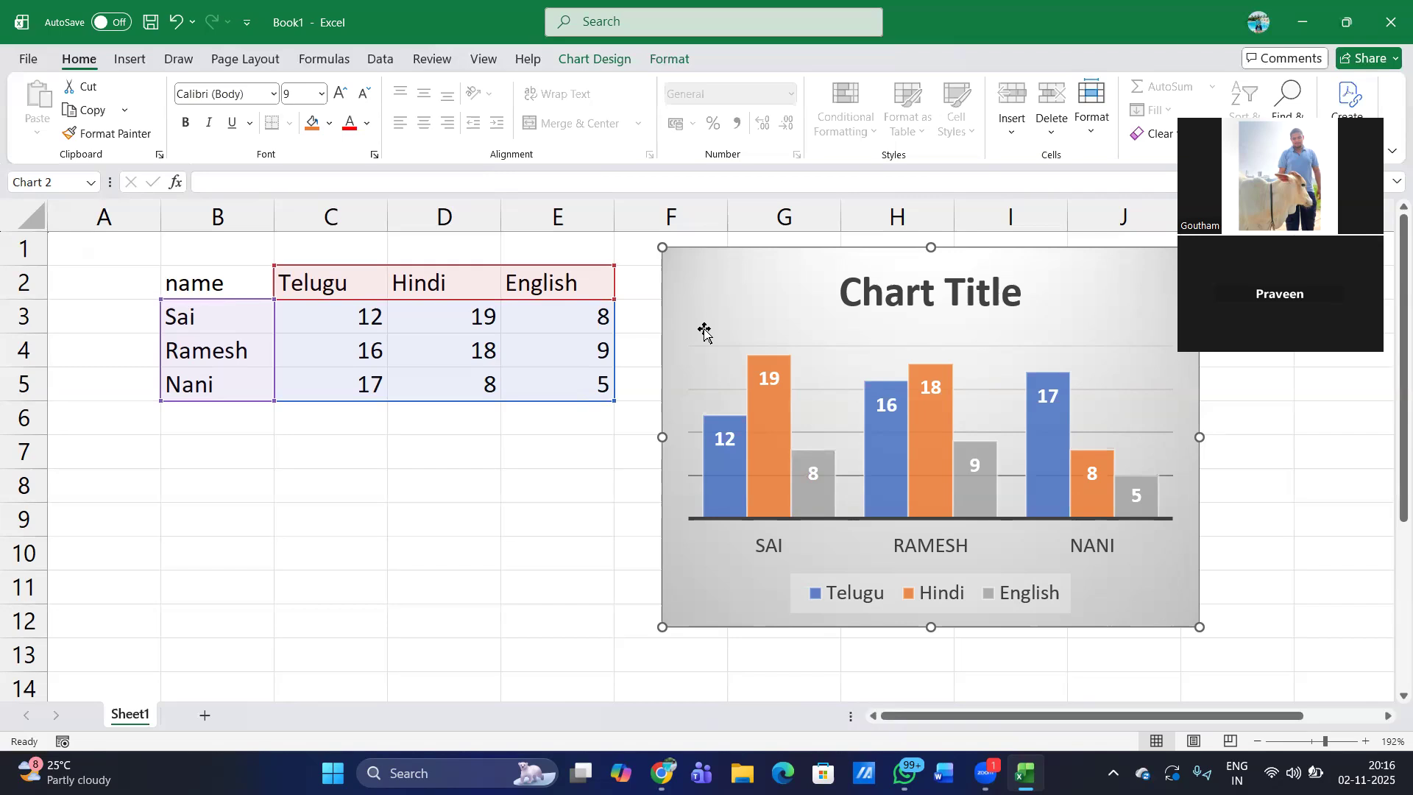
left_click(602, 61)
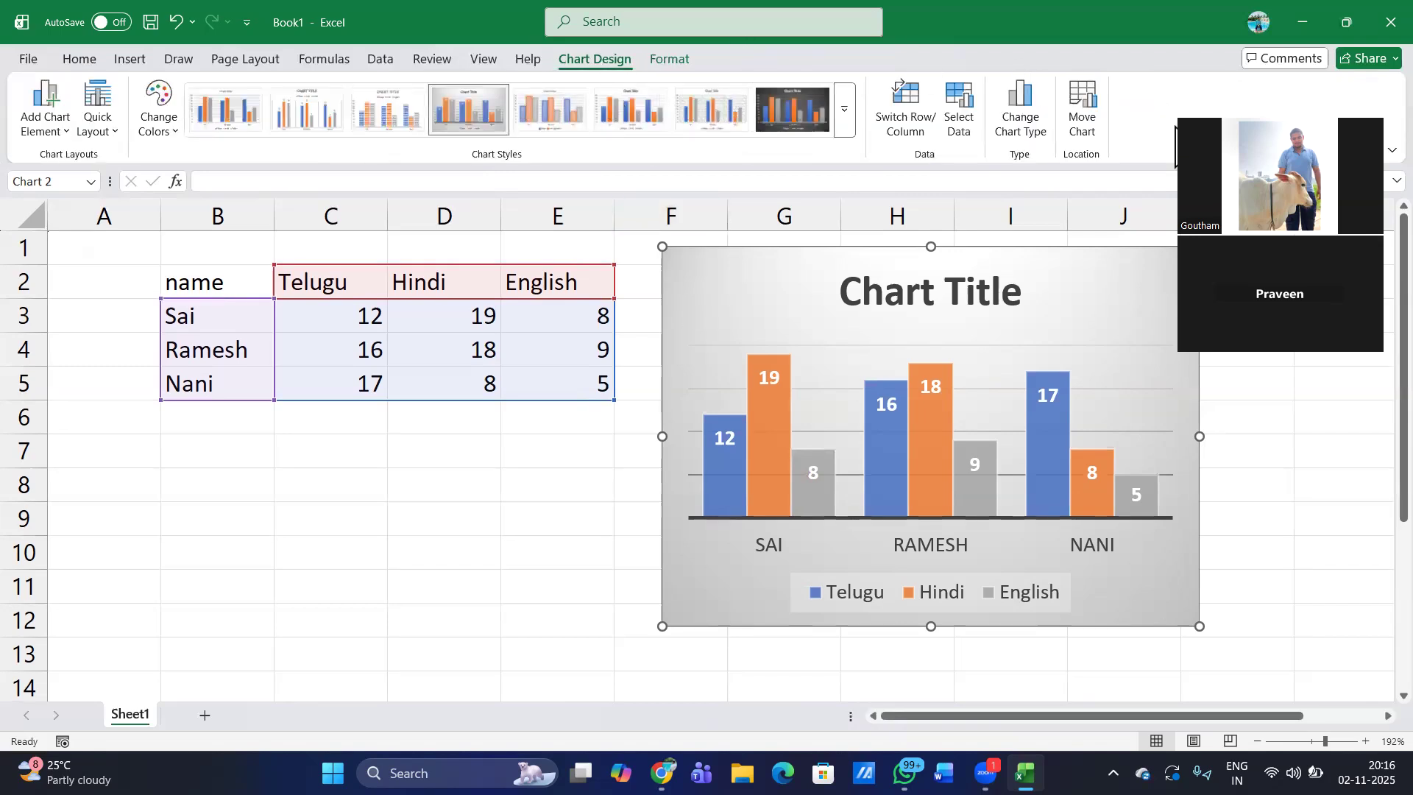
left_click(960, 111)
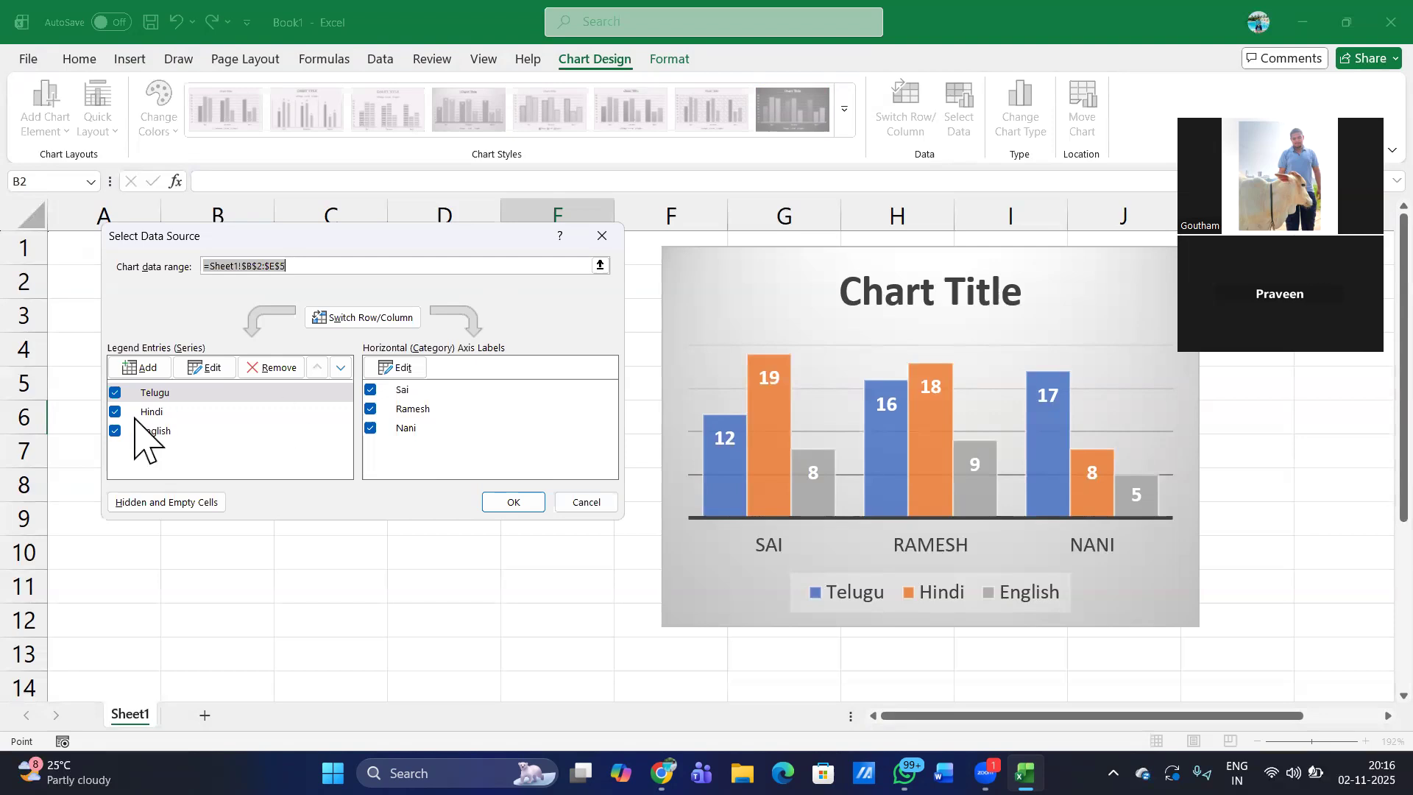
left_click(116, 431)
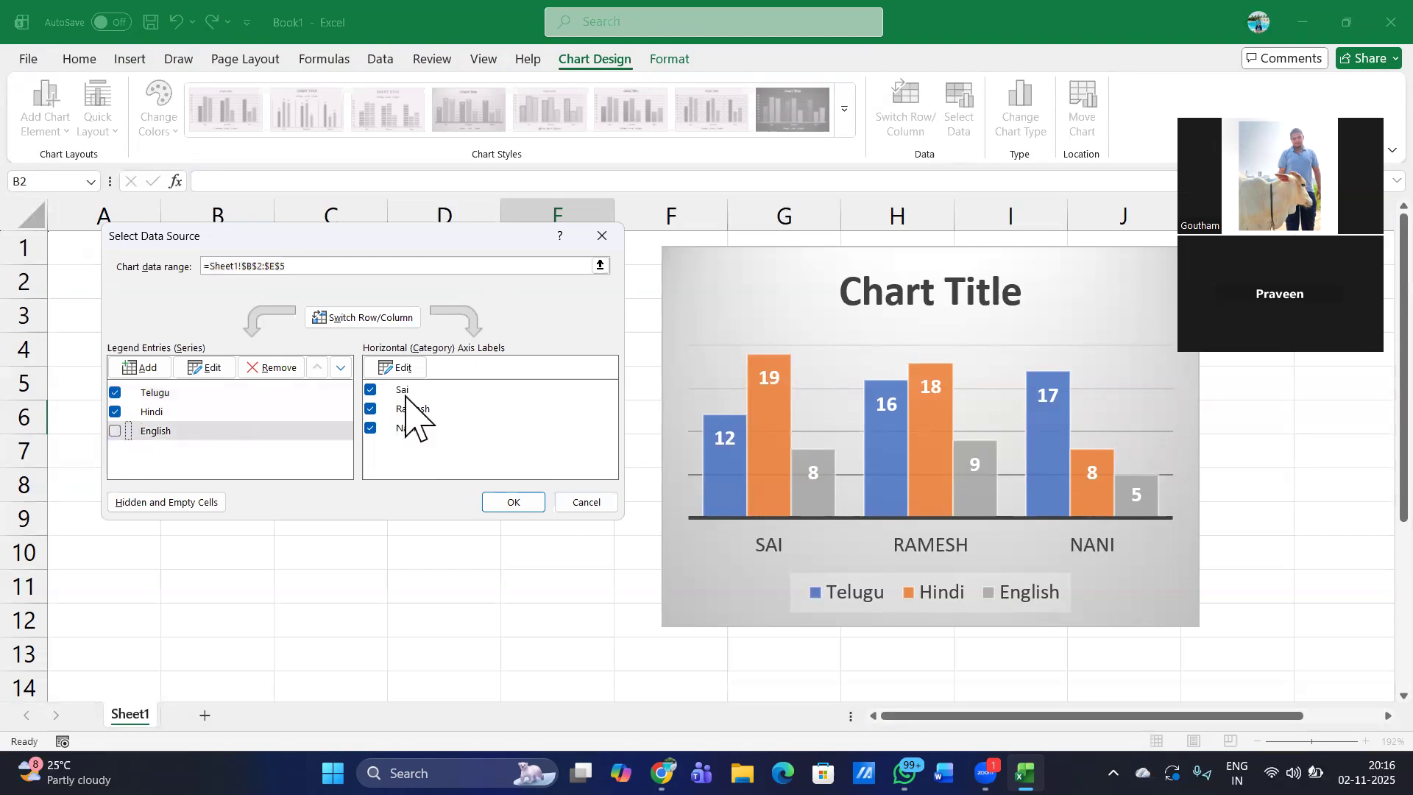
left_click(508, 502)
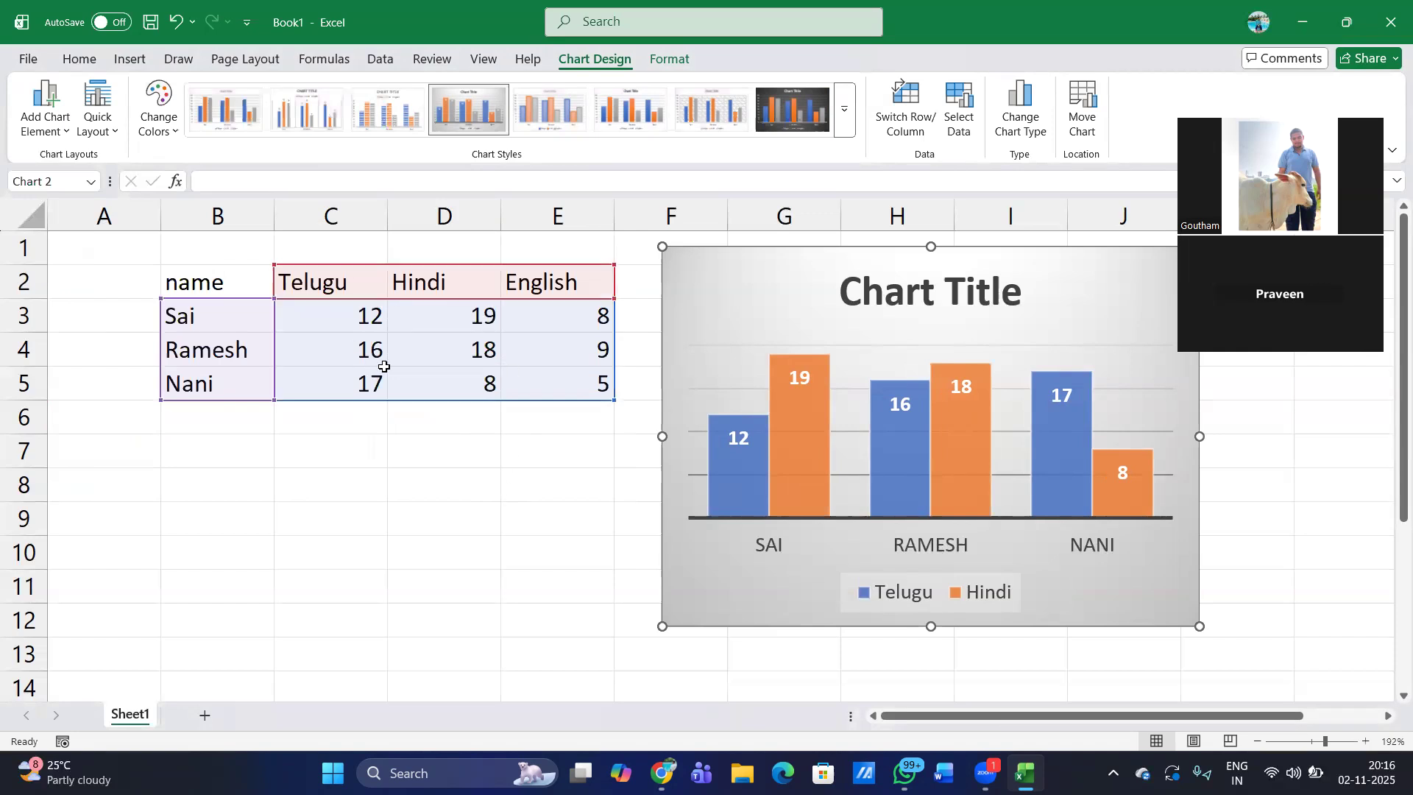
- Include the English series in the chart again and exclude the third student's category from the axis
left_click(950, 110)
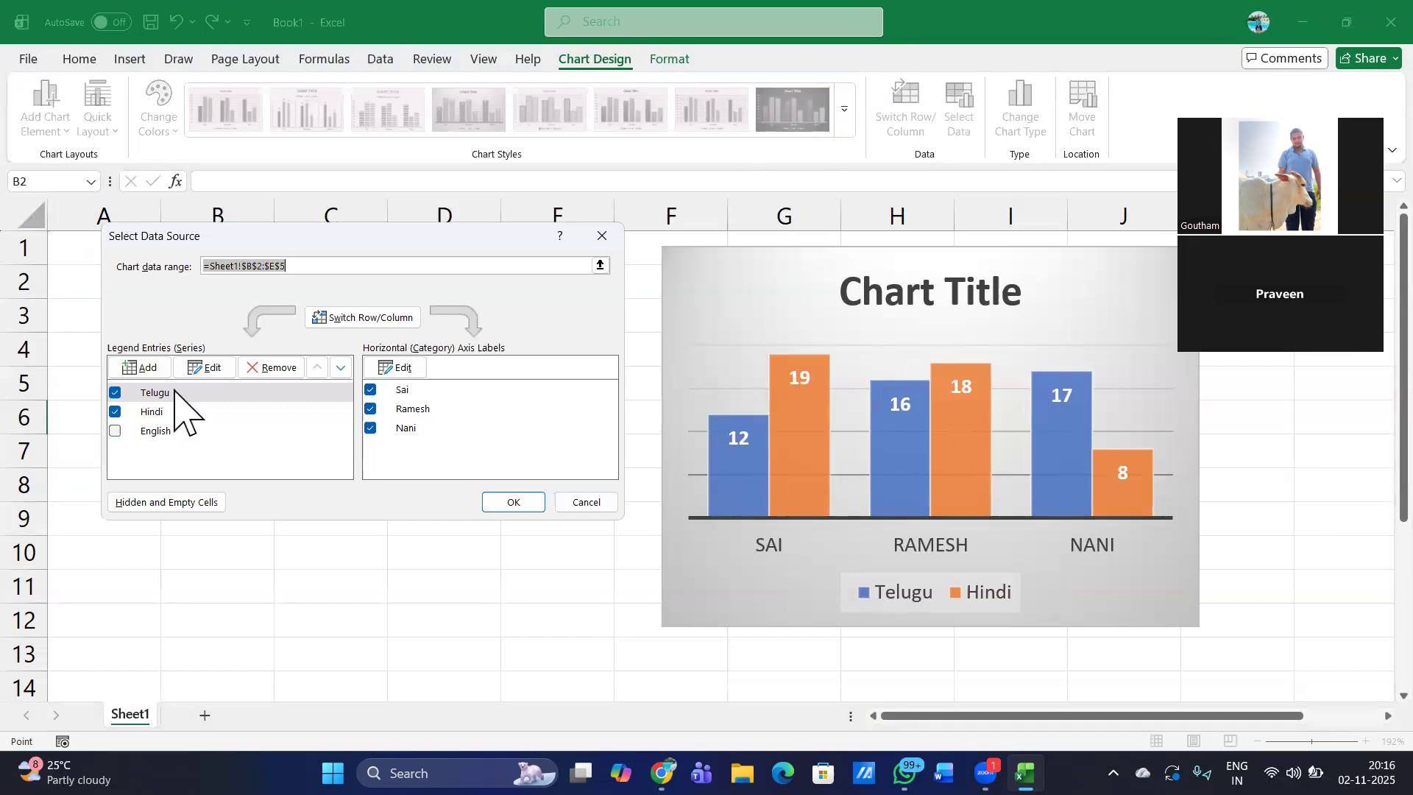
left_click(115, 432)
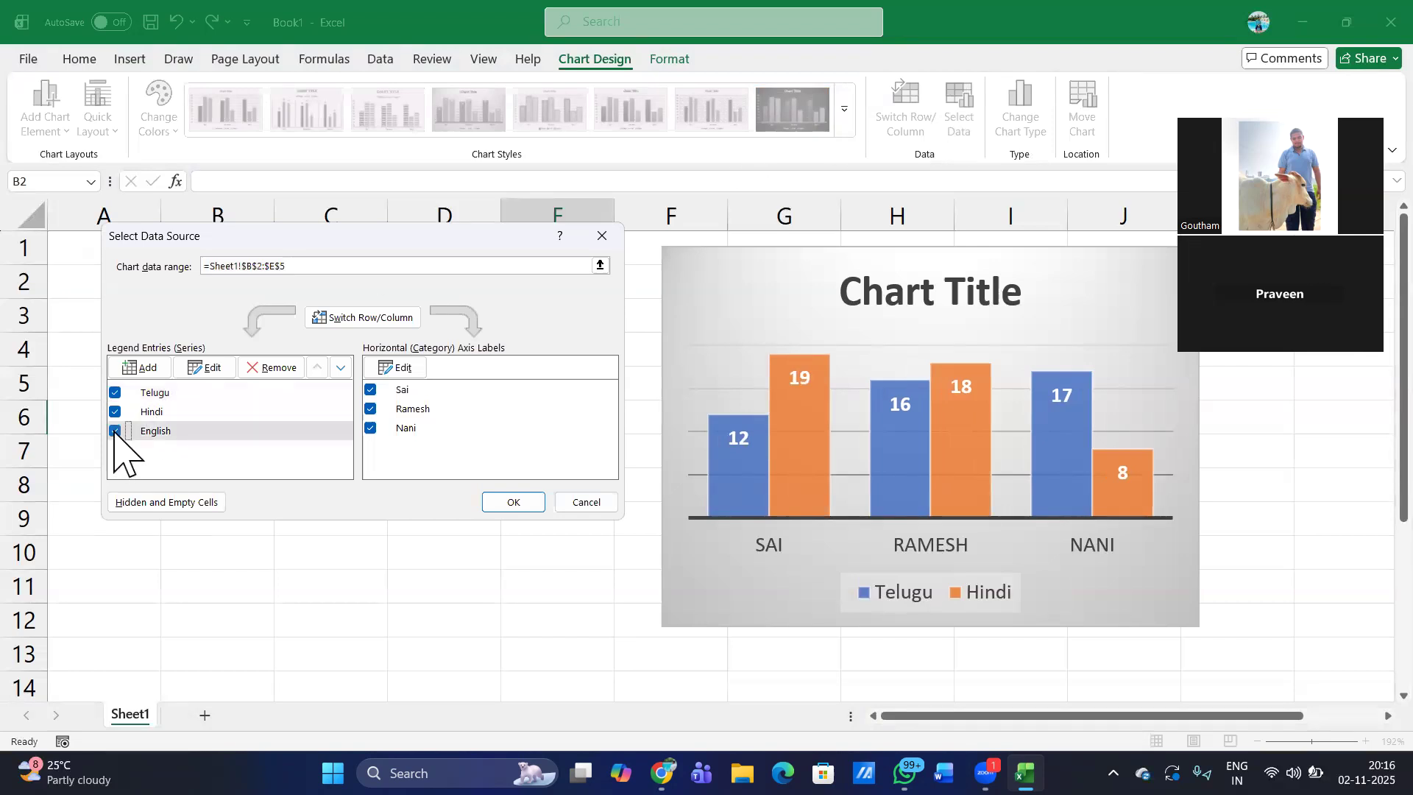
left_click(372, 428)
left_click(515, 500)
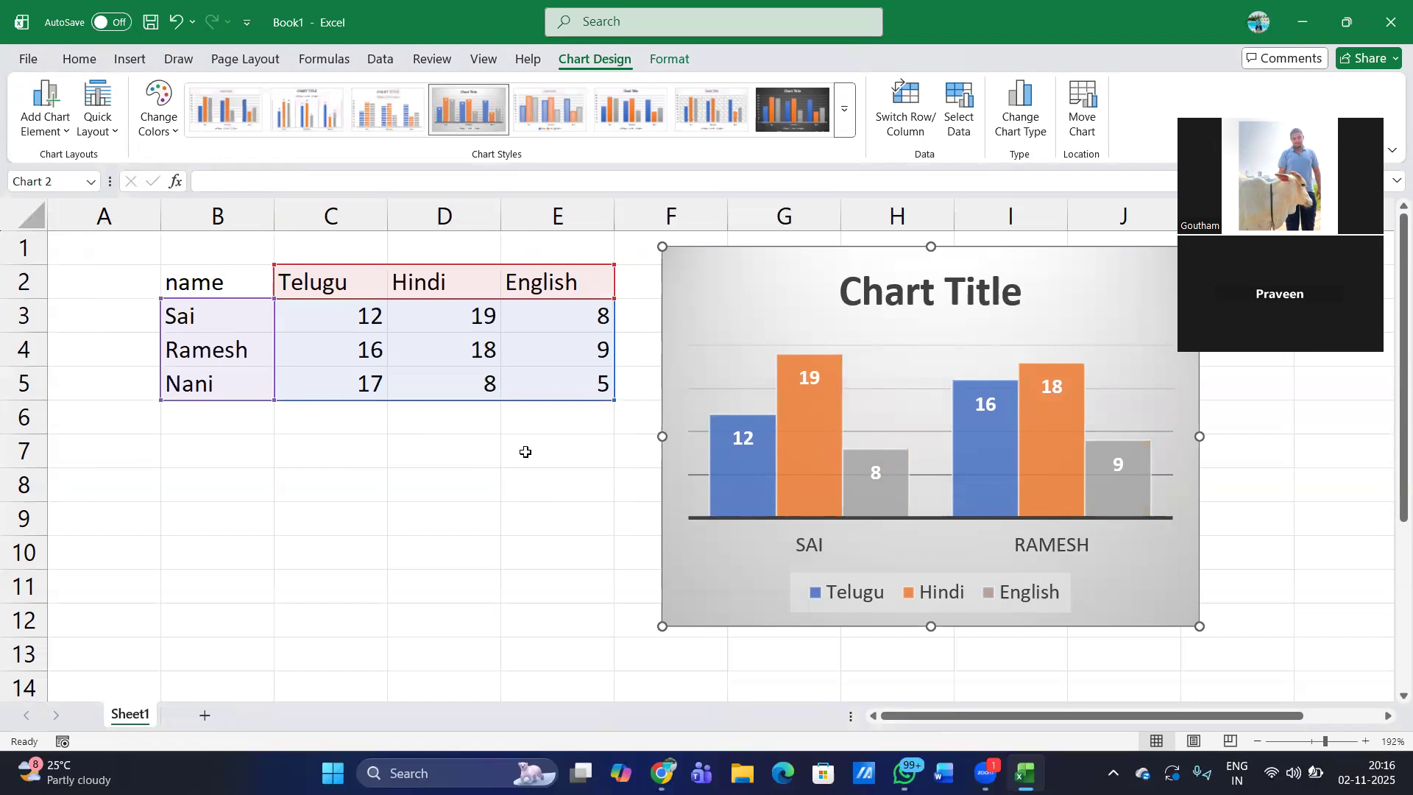
- Include the third student's category in the chart again
left_click(958, 133)
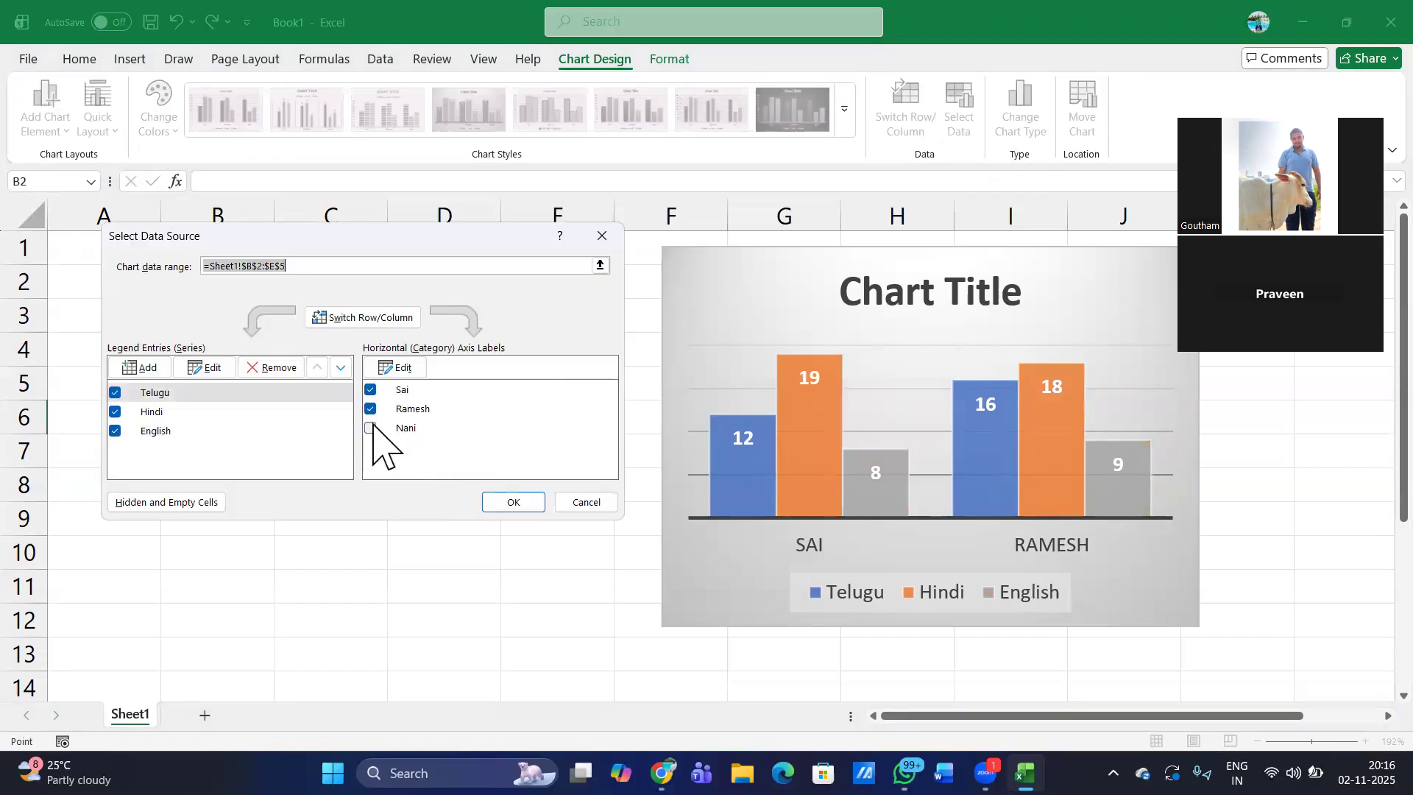
left_click(374, 425)
left_click(515, 502)
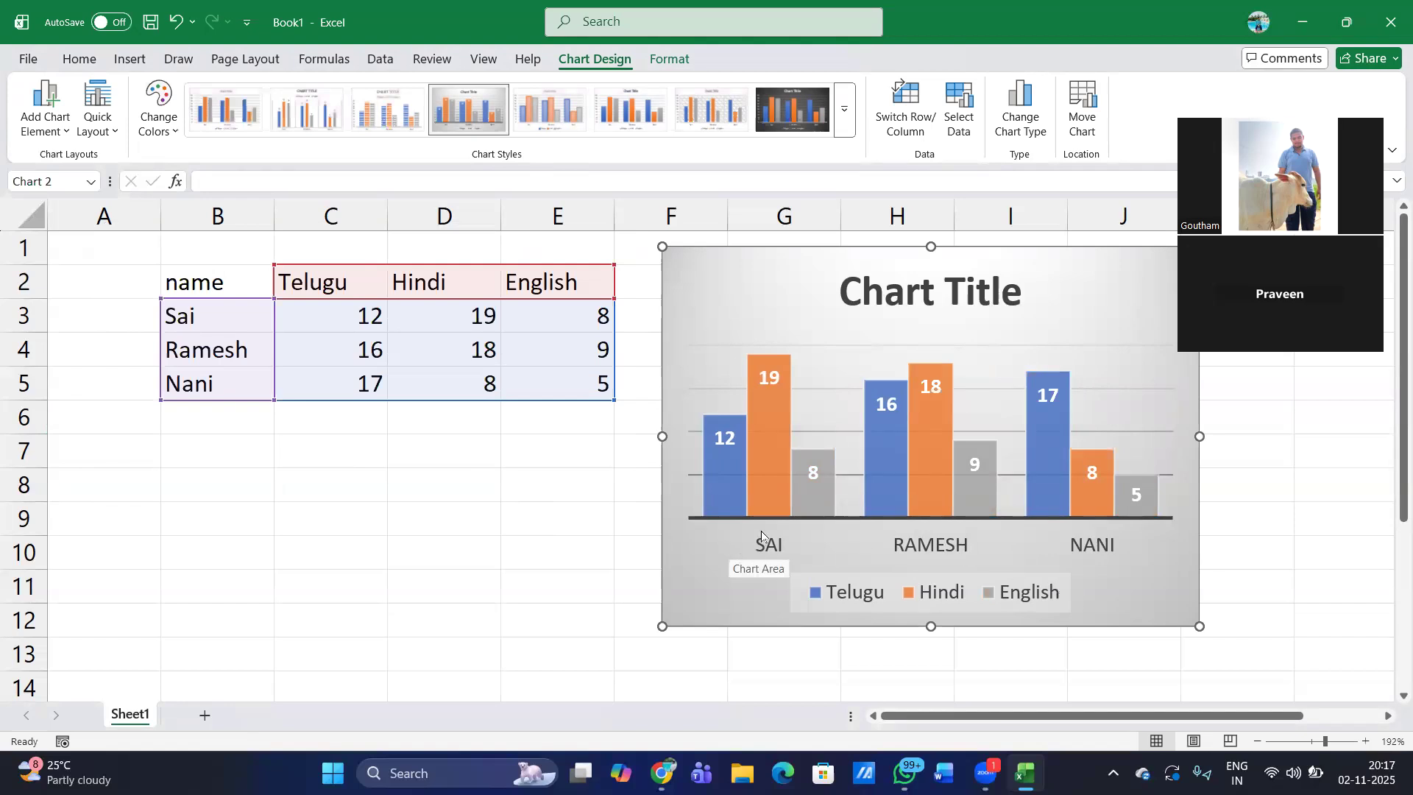
- Switch the chart's rows and columns back and forth twice, ending with students on the axis and subjects in the legend
left_click(1081, 557)
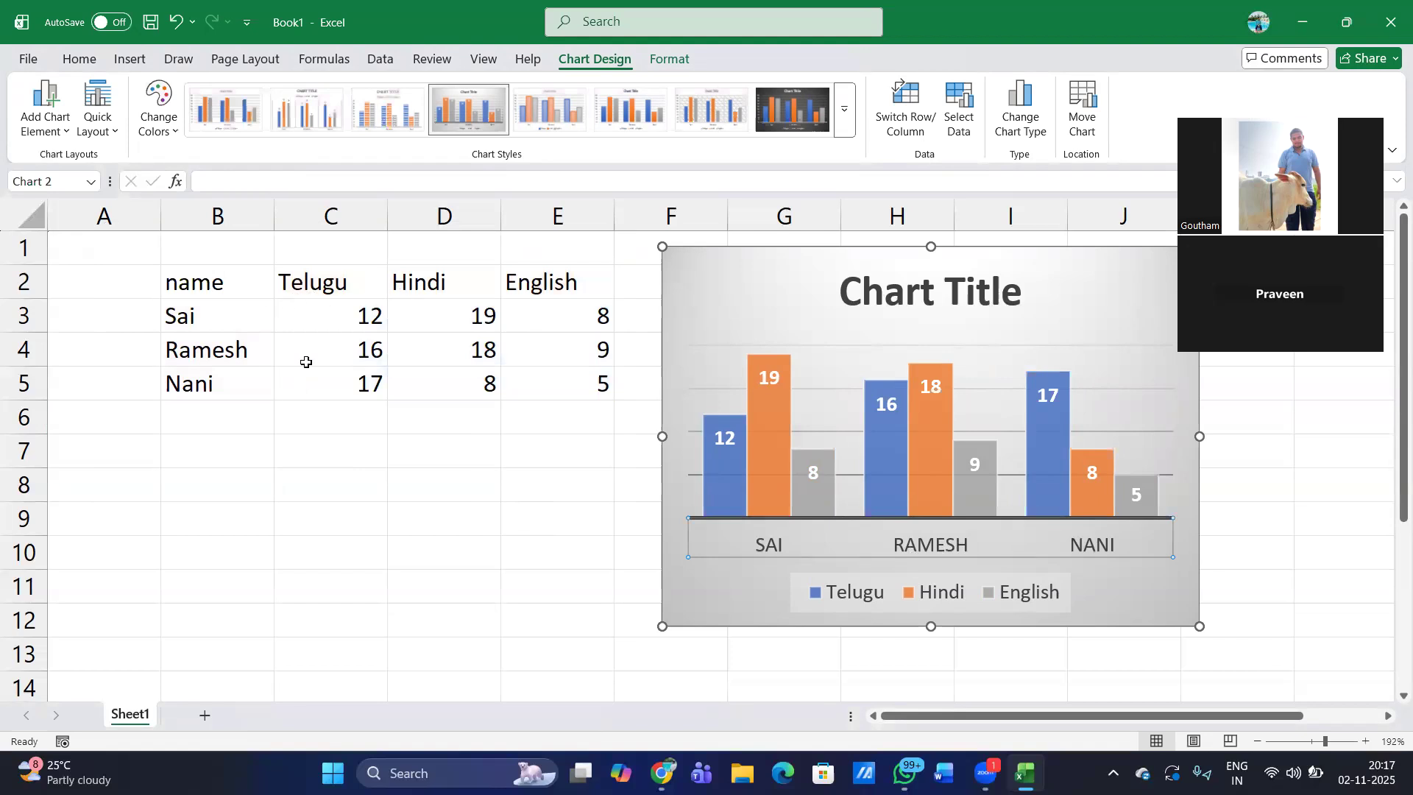
left_click(913, 122)
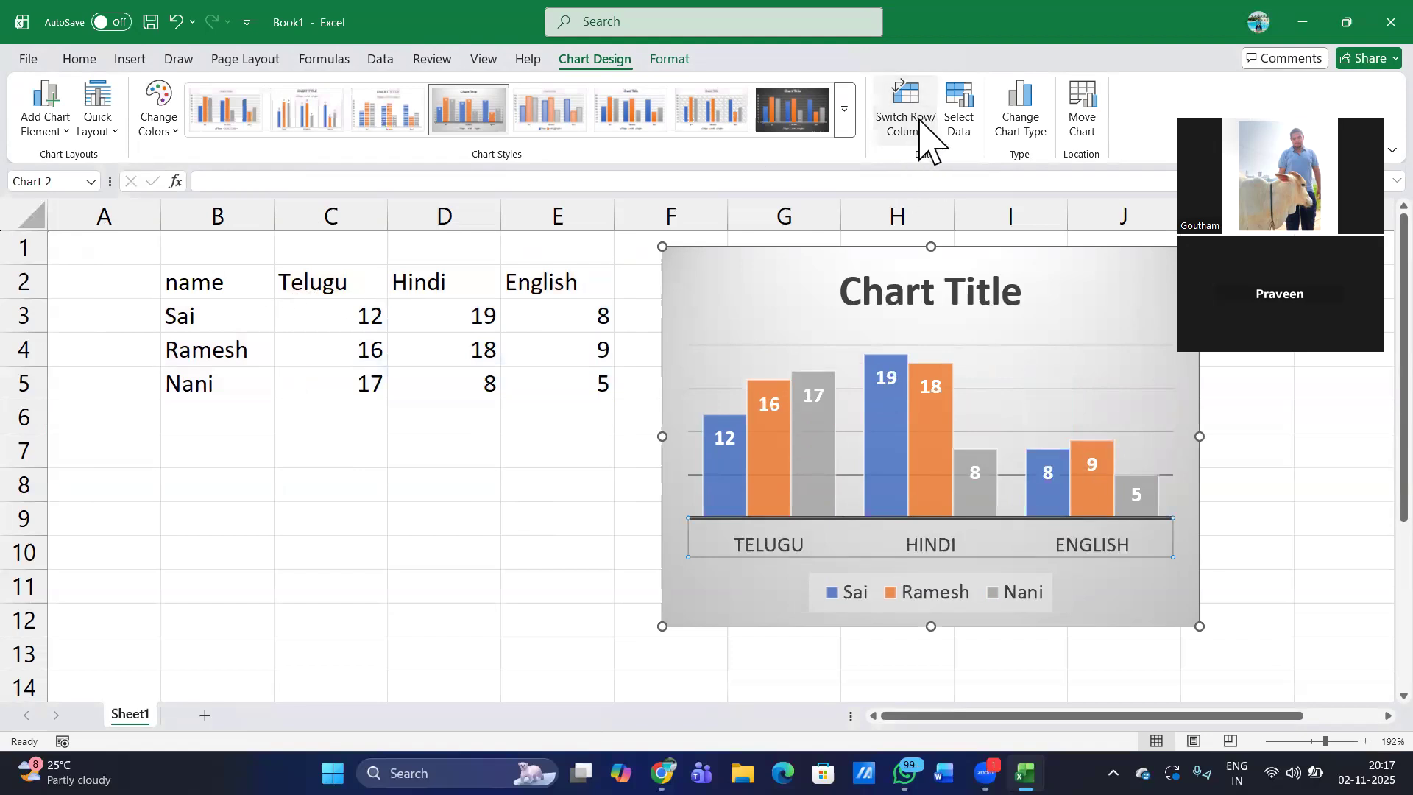
left_click(918, 121)
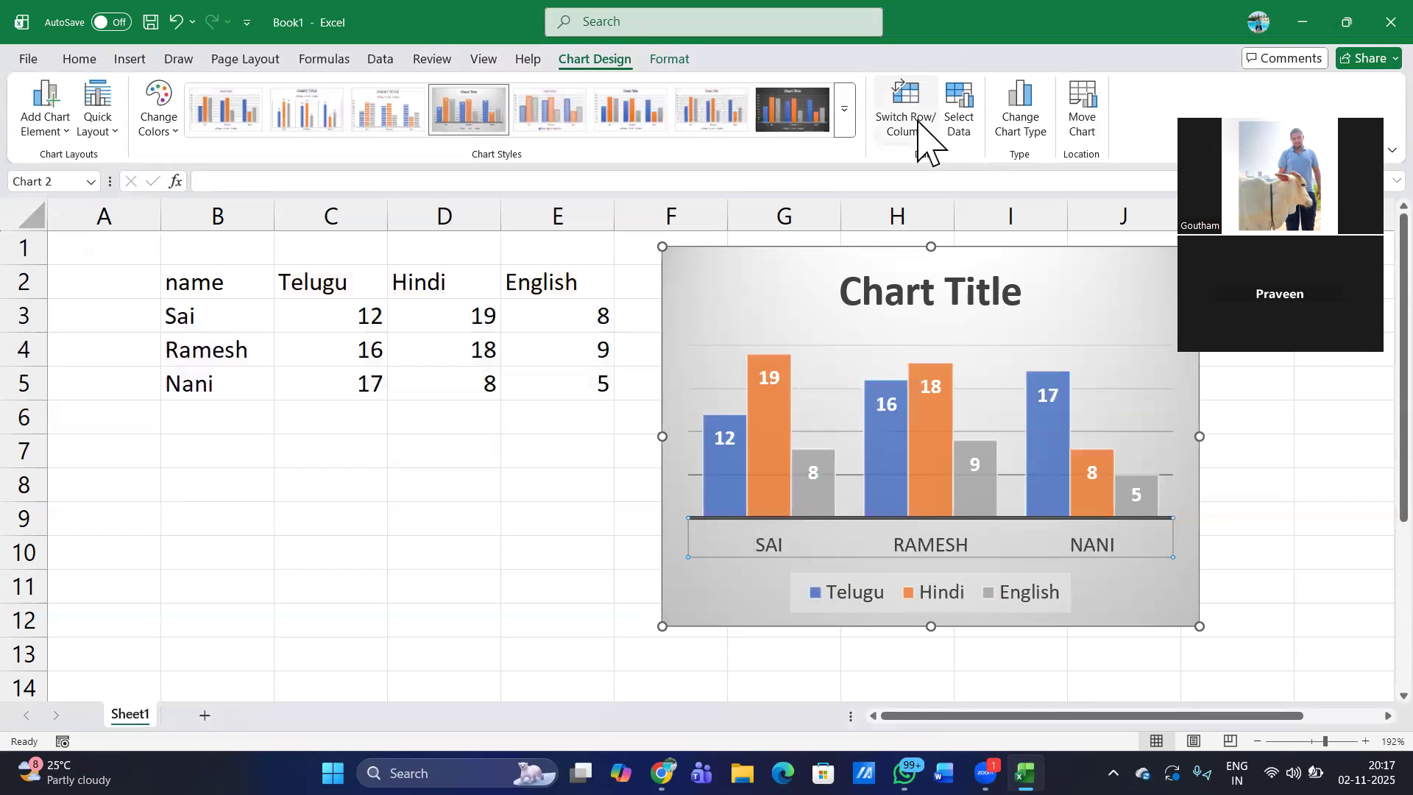
left_click(919, 121)
left_click(919, 121)
- Compare the column and pie chart types, and apply the recommended Clustered Column chart with subjects on the axis and students in the legend
left_click(1025, 128)
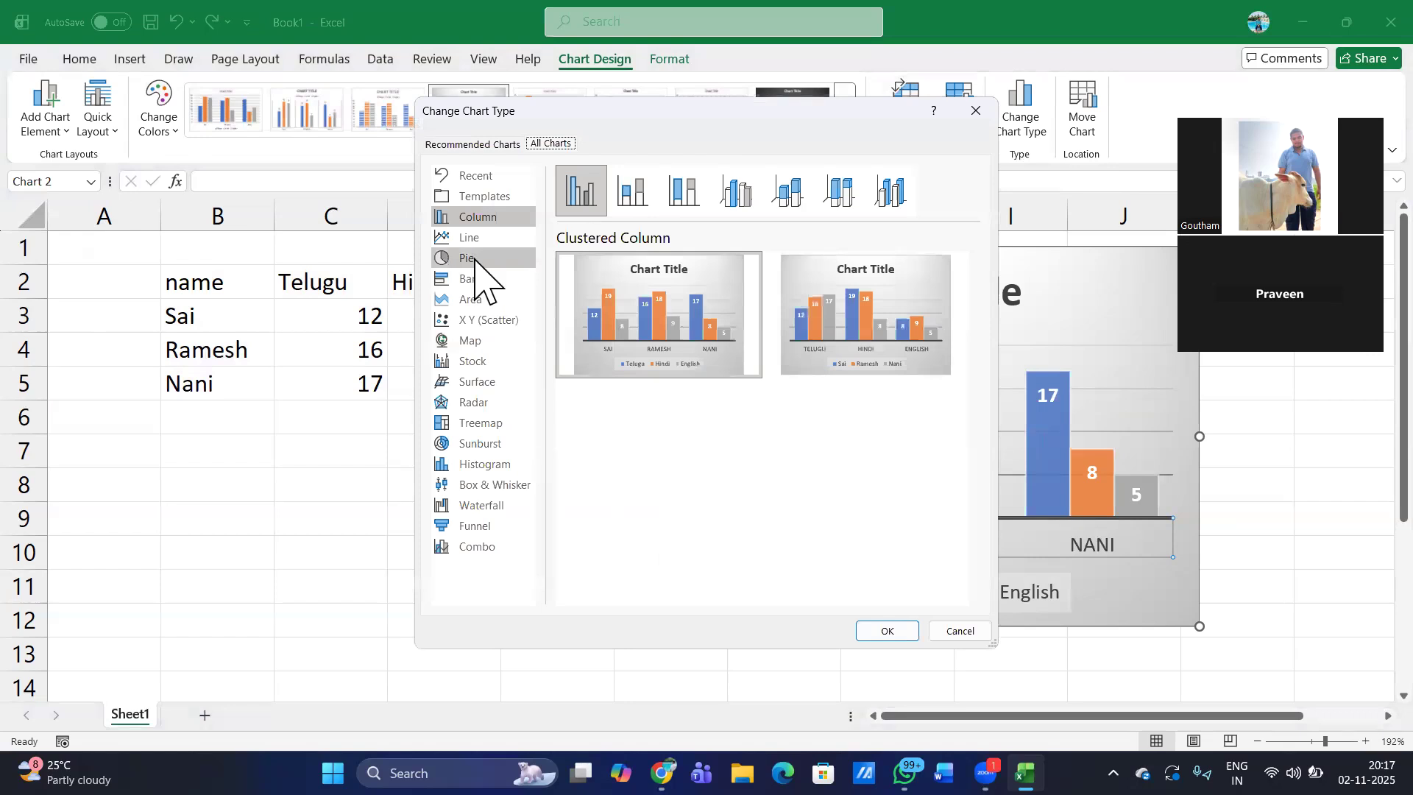
left_click(475, 261)
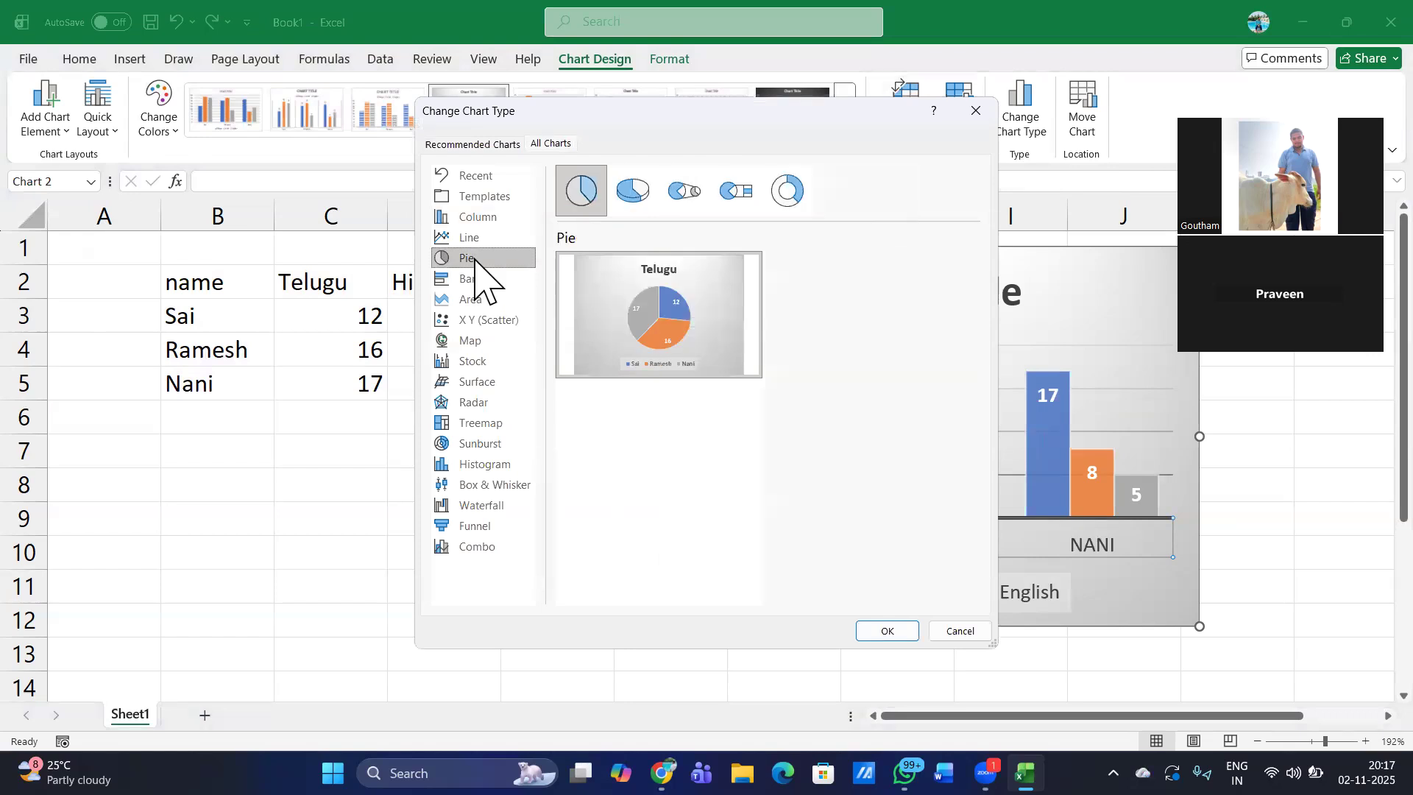
left_click(484, 219)
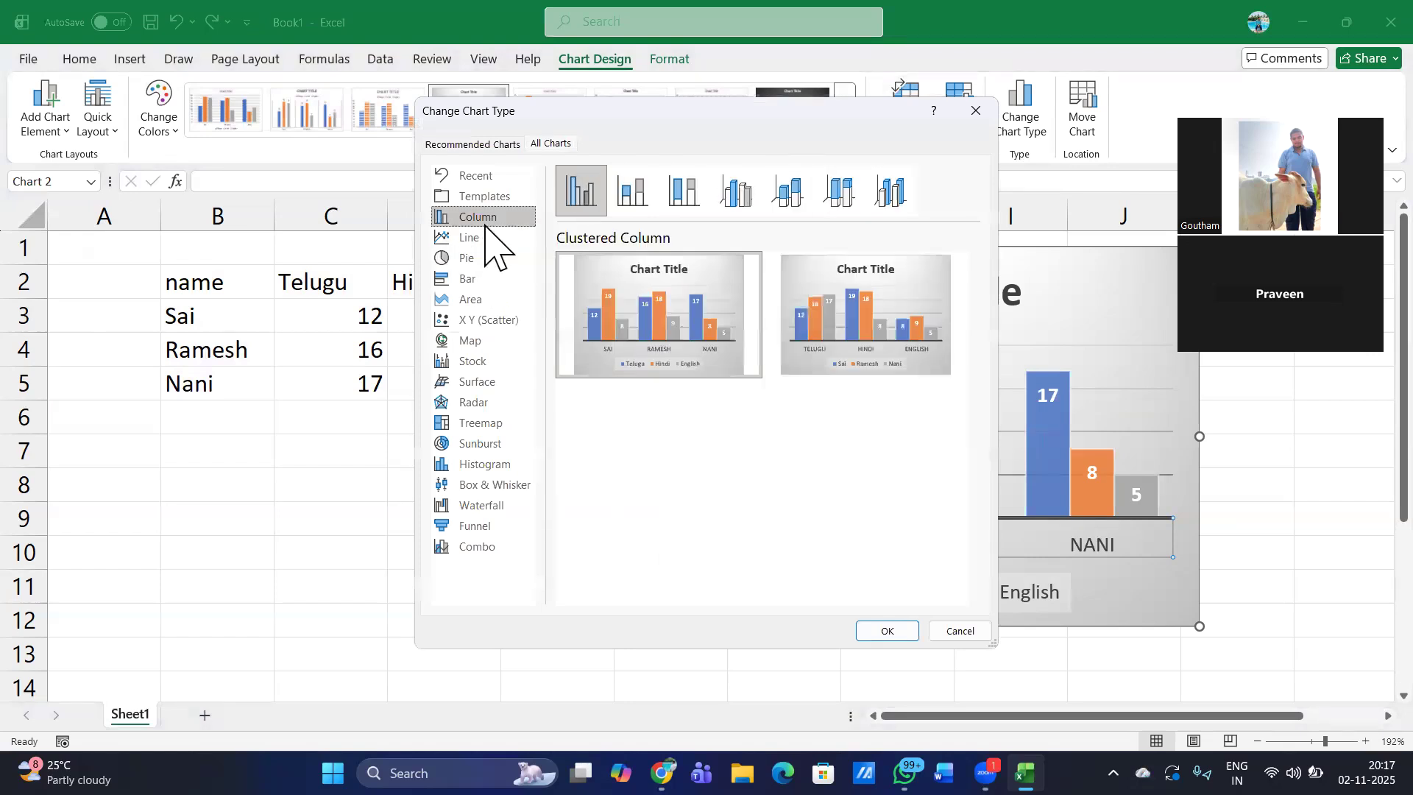
left_click(479, 144)
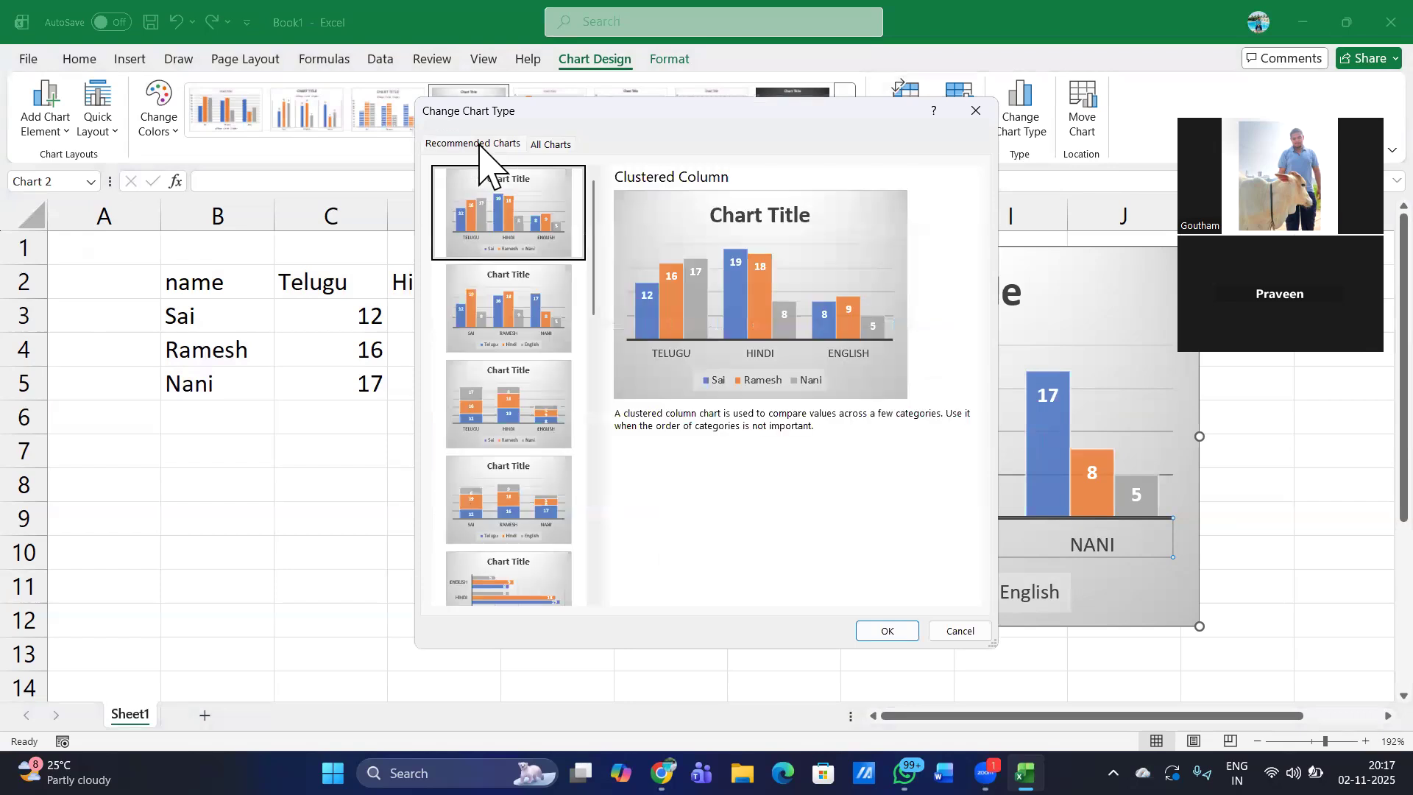
scroll(536, 577, "down", 5)
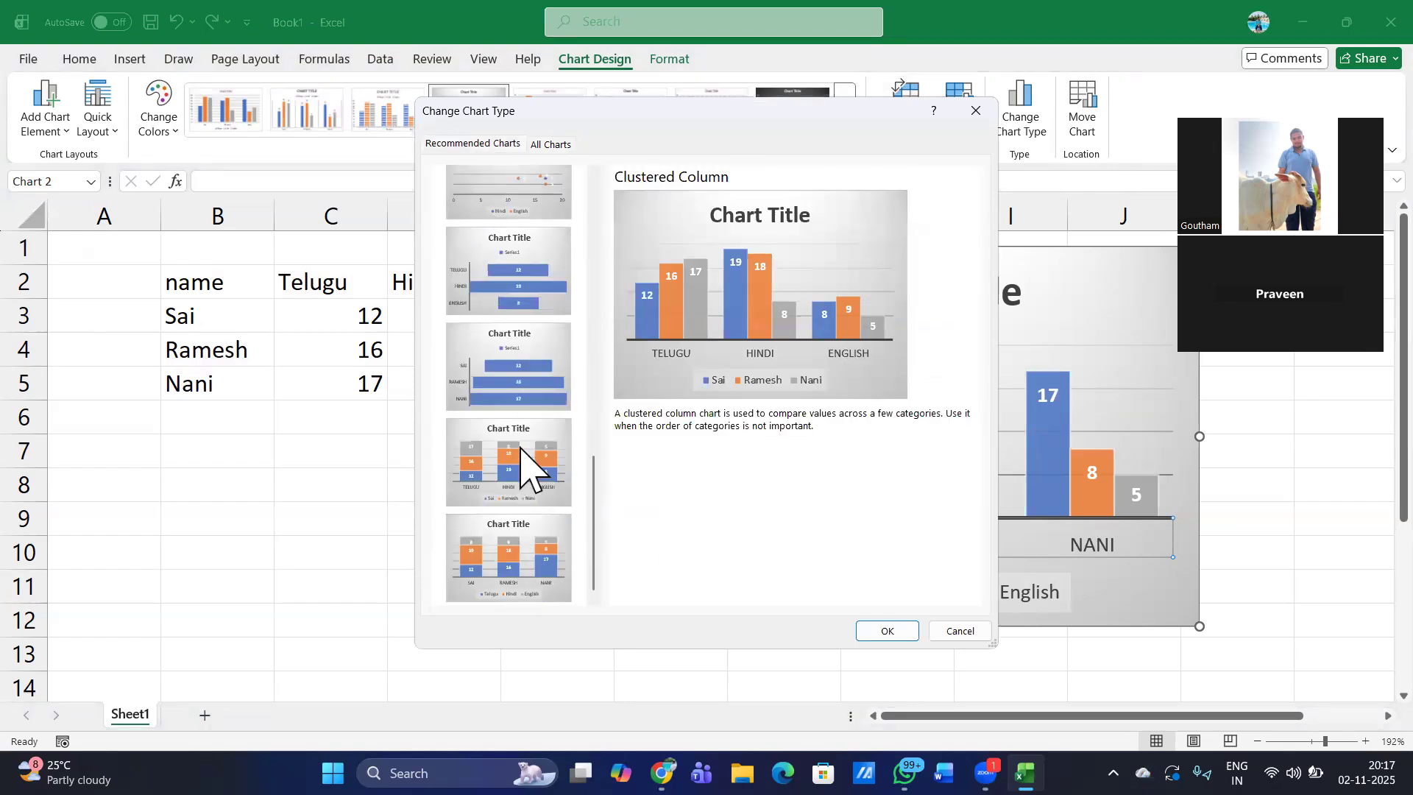
left_click(875, 634)
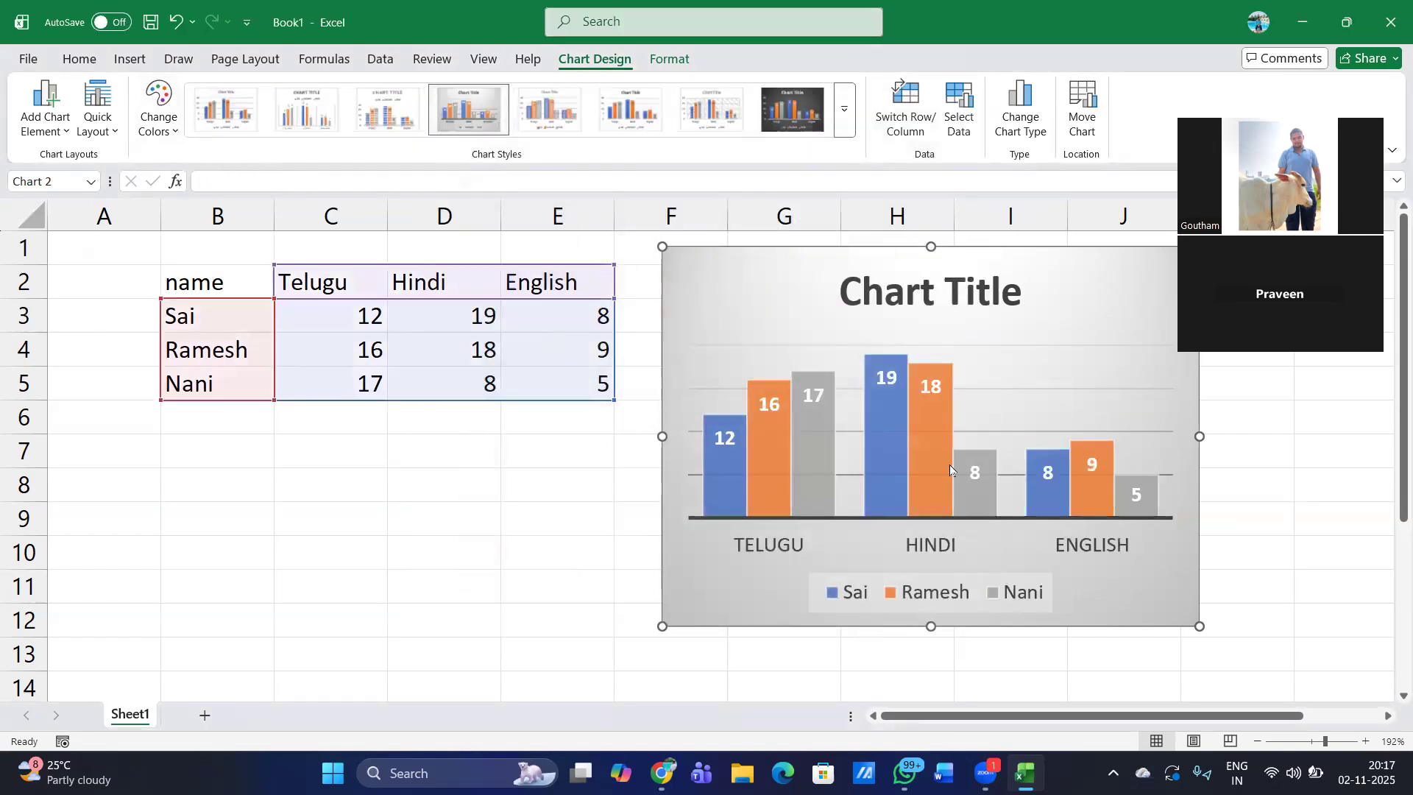
- Recolor the chart with the colorful palette that starts with orange, yellow and green
left_click(156, 129)
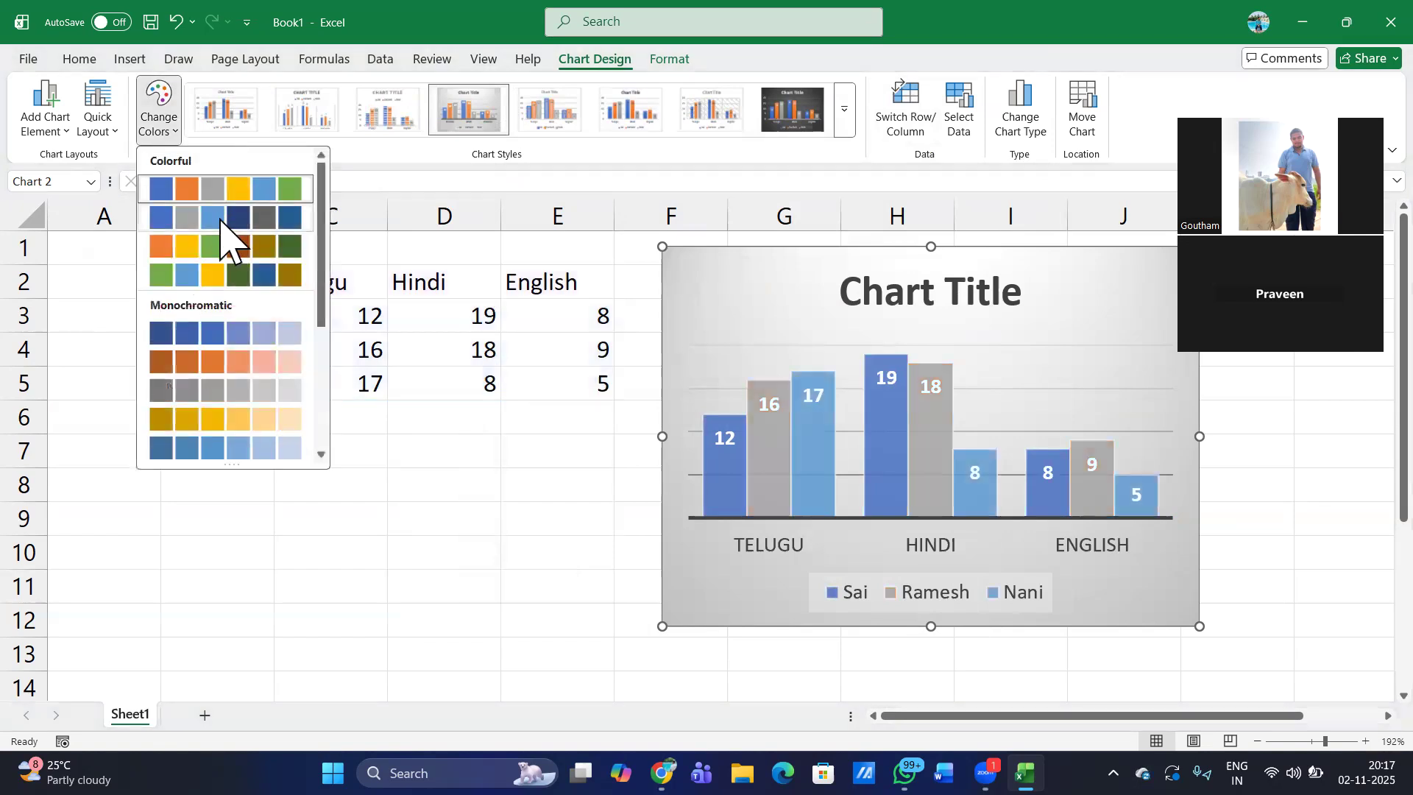
left_click(214, 254)
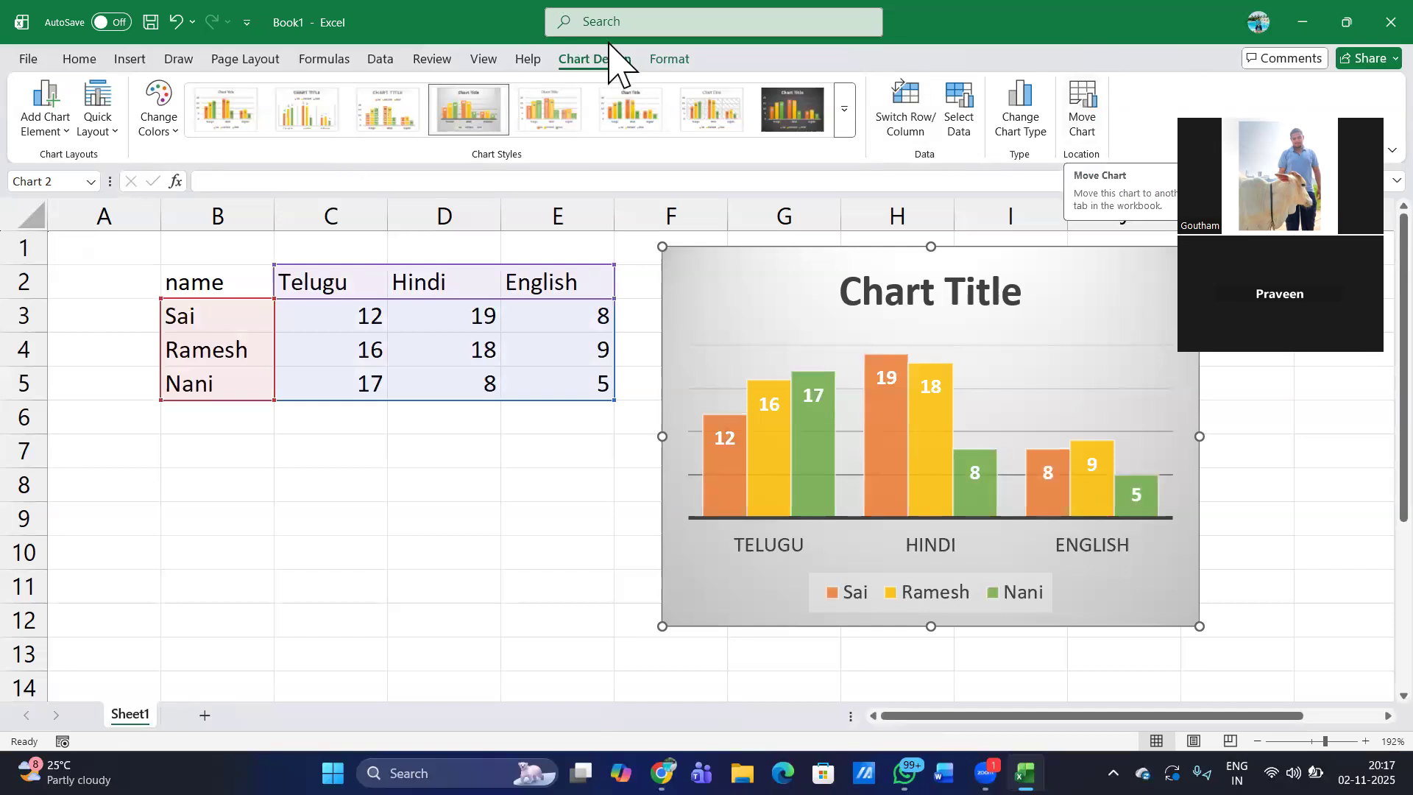
- Preview theme fill colors on the chart area without applying one, and select the plot area
left_click(671, 60)
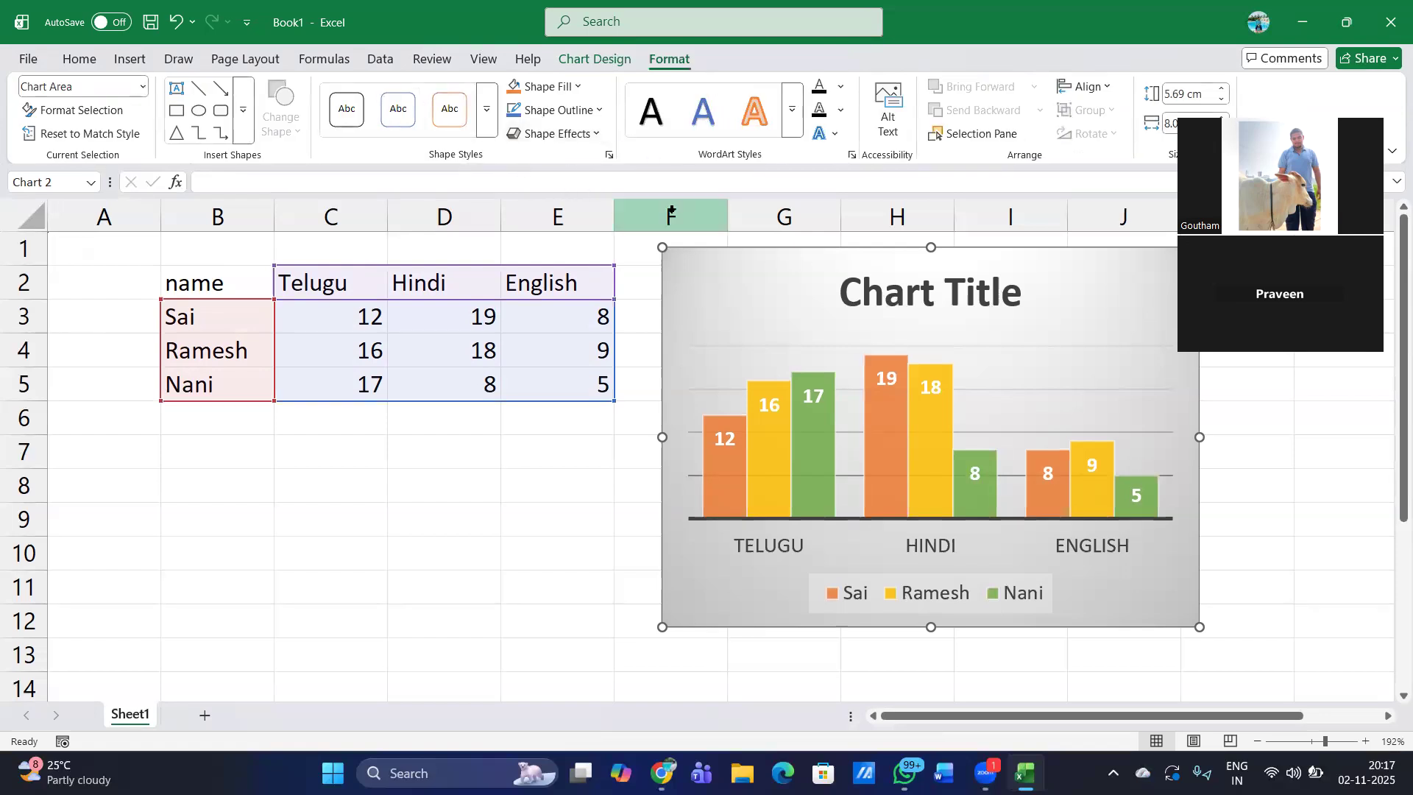
left_click(570, 87)
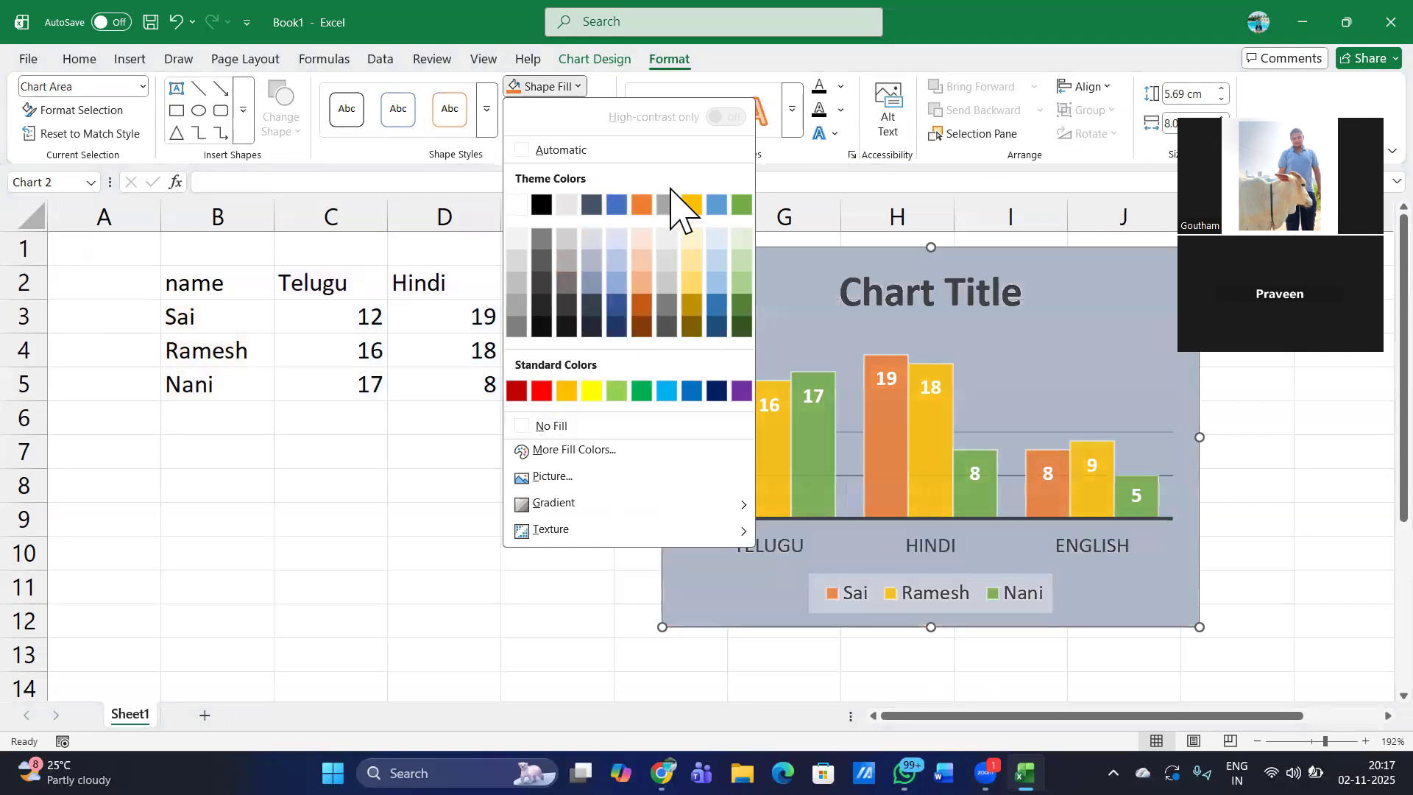
left_click(324, 464)
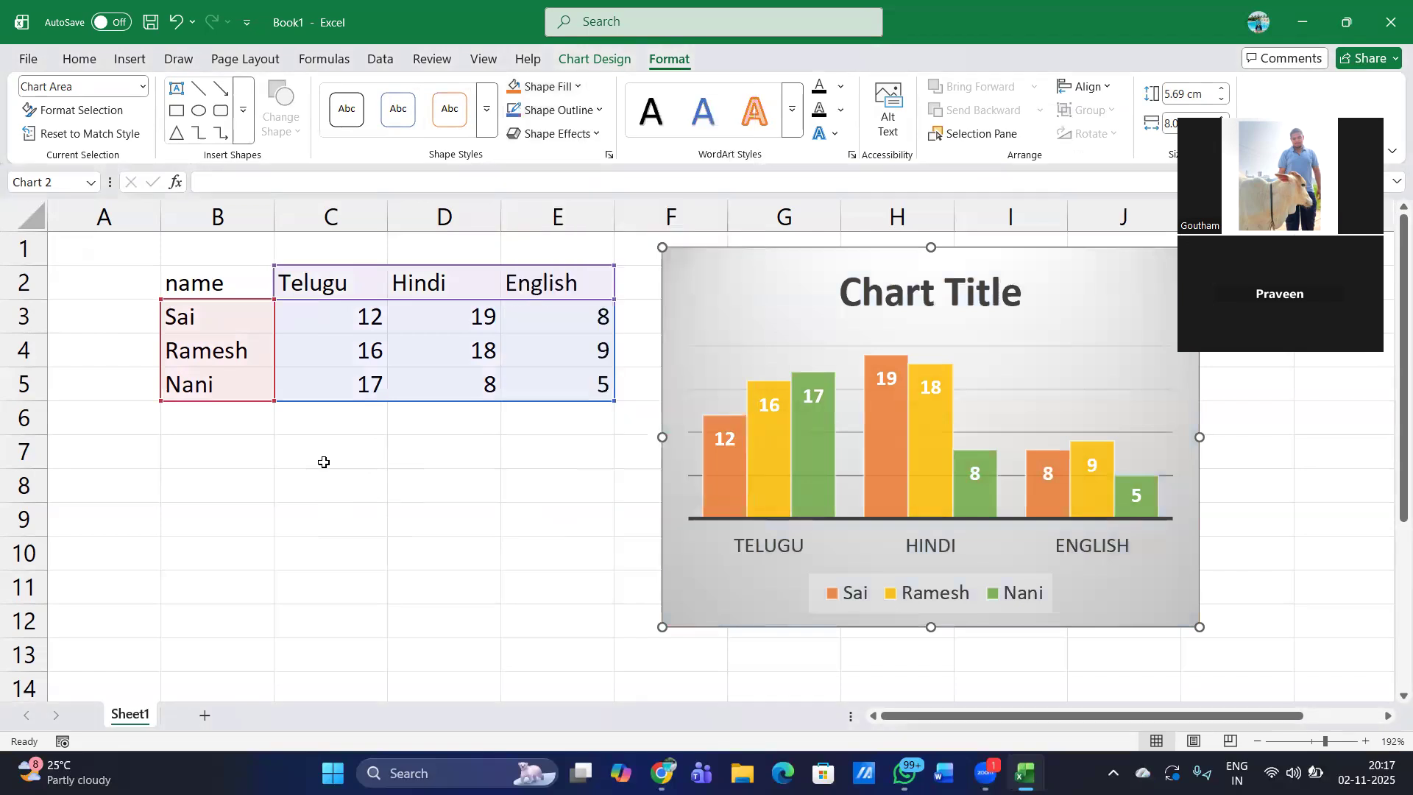
left_click(575, 59)
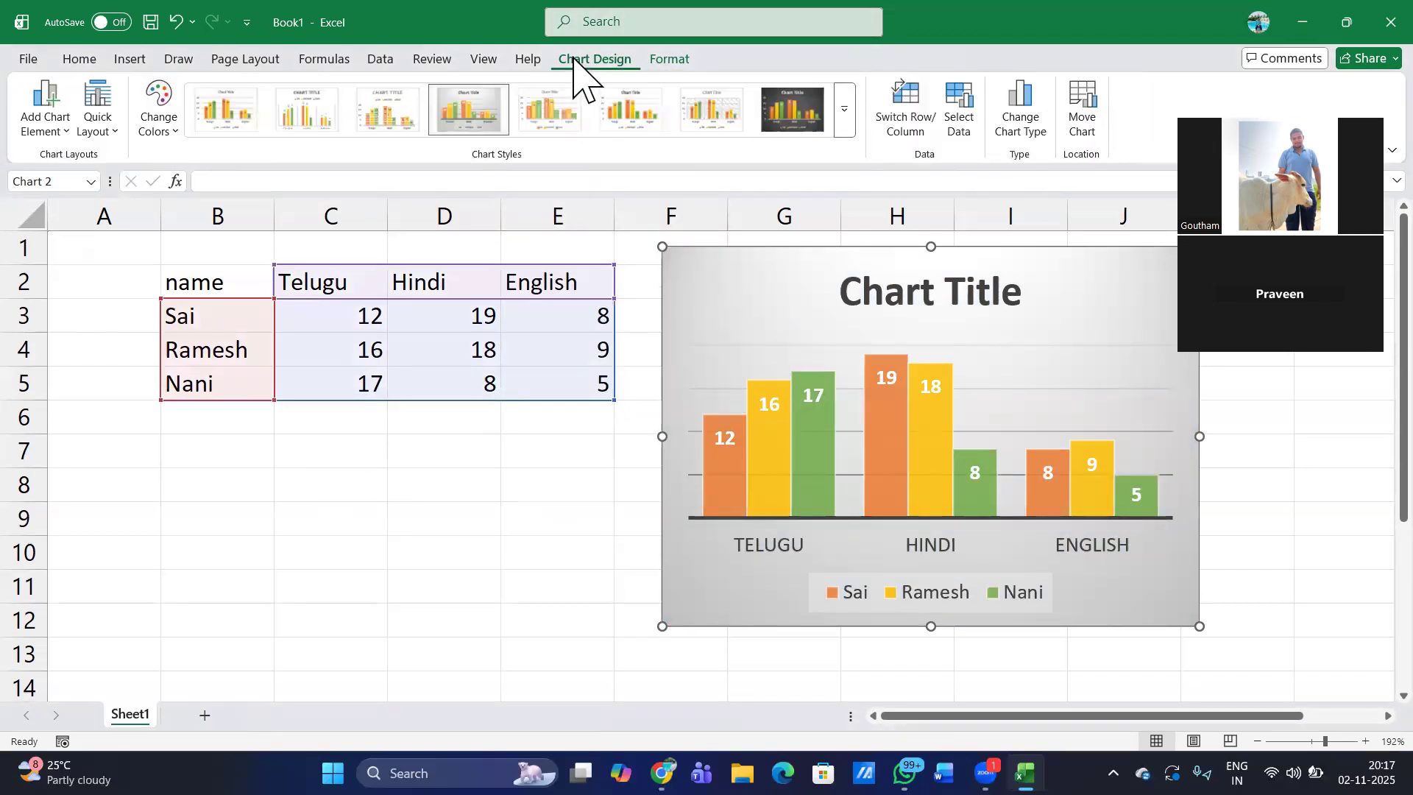
left_click(715, 357)
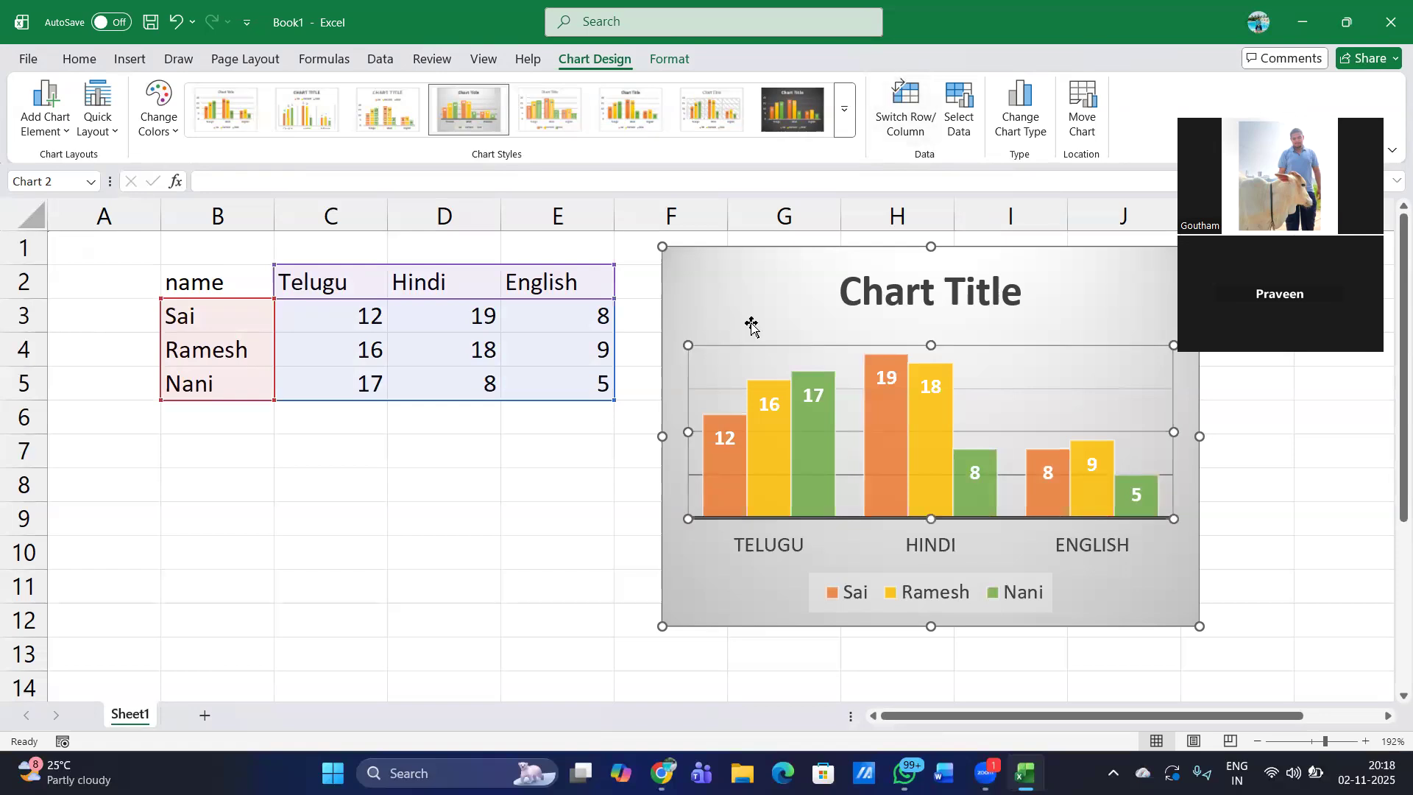